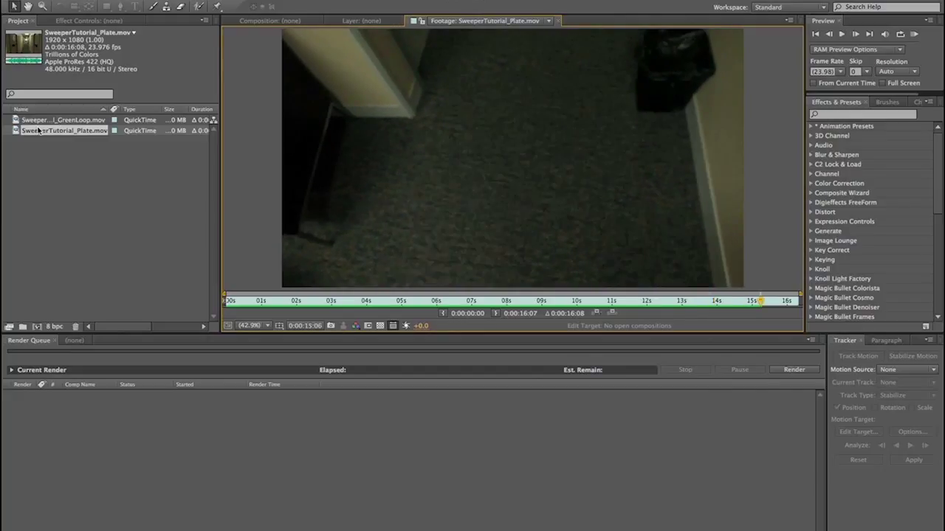
Create a composition from SweeperTutorial_Plate.mov and trim its work area to 0:00:04:17 through 0:00:11:23
left_click(42, 133)
left_click(38, 329)
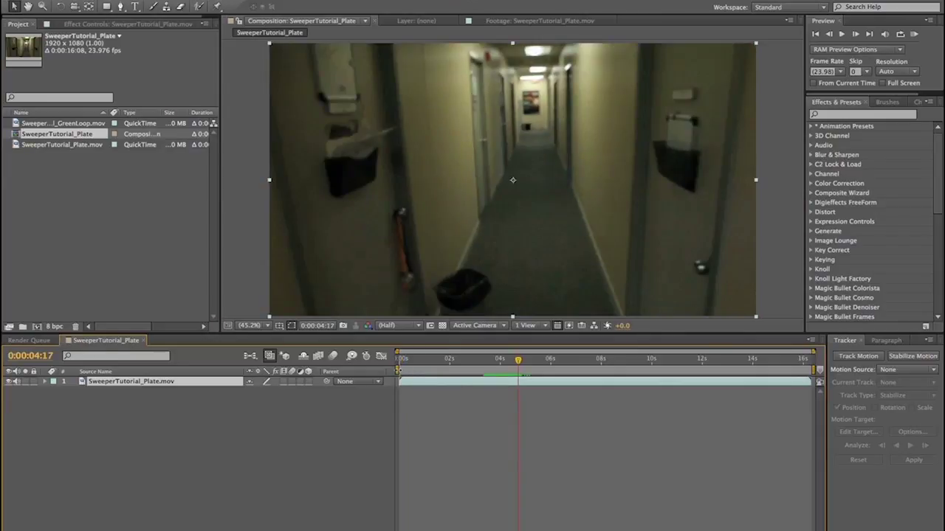
left_click_drag(399, 370, 701, 360)
left_click_drag(814, 367, 701, 366)
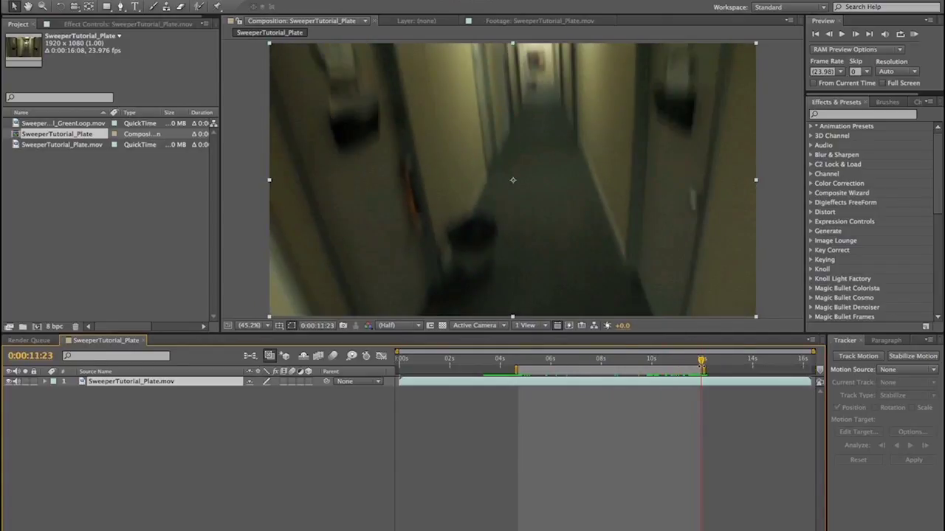
Find the CameraTracker effect and apply it to the SweeperTutorial_Plate.mov layer
left_click(862, 113)
type("cameratr")
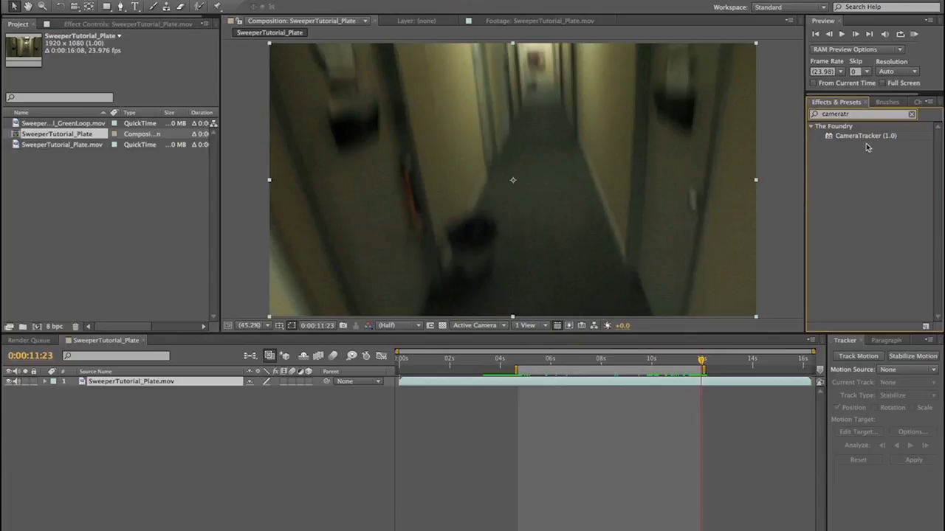
left_click_drag(865, 137, 115, 382)
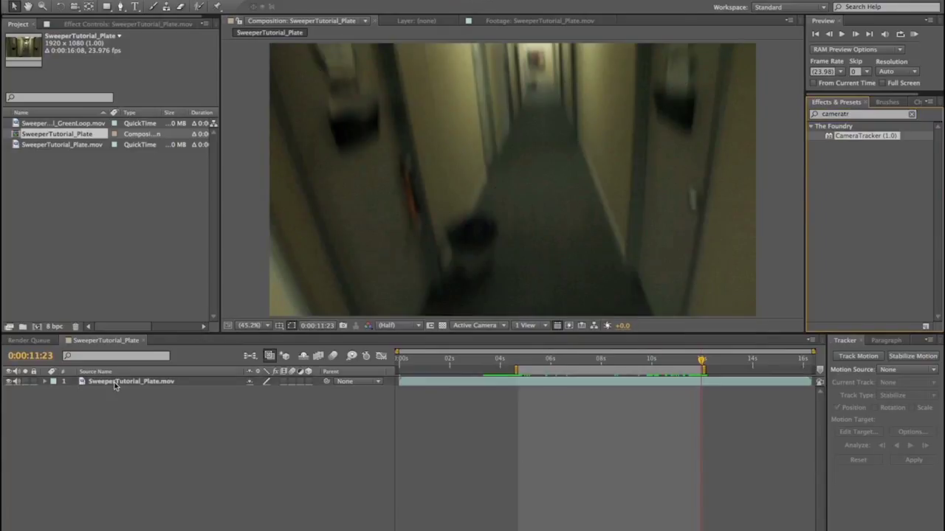
Set the composition's preview resolution to Full and track the features of the plate footage with CameraTracker
left_click(406, 326)
left_click(402, 354)
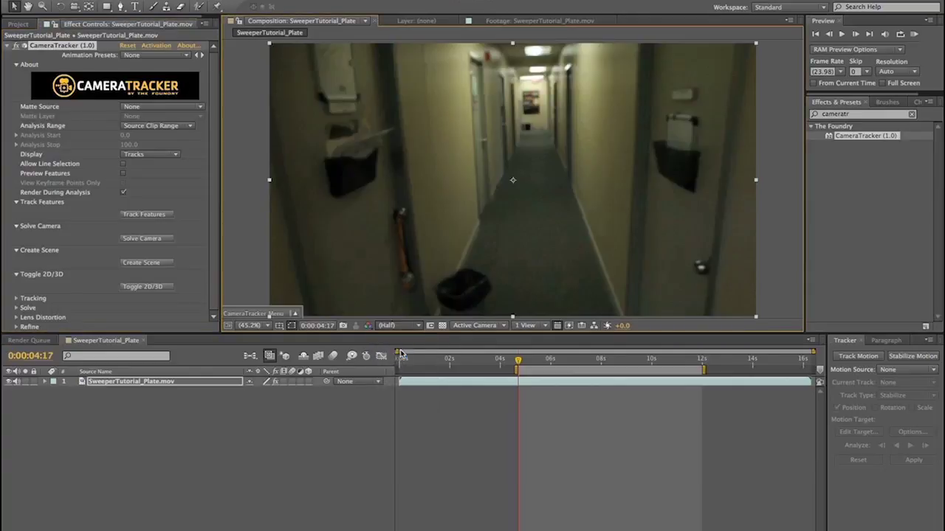
left_click(149, 214)
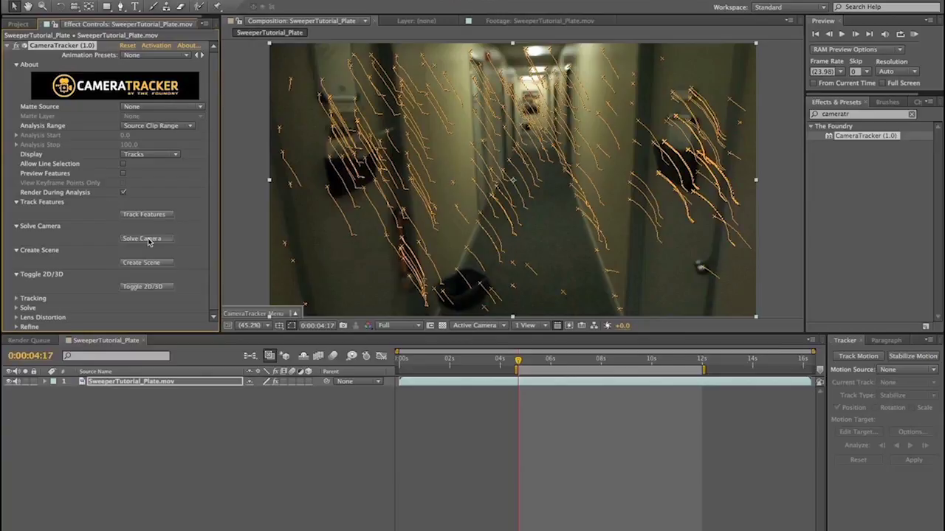
Solve the camera from the tracked features and create the CameraTracker scene with its camera and null
left_click(148, 242)
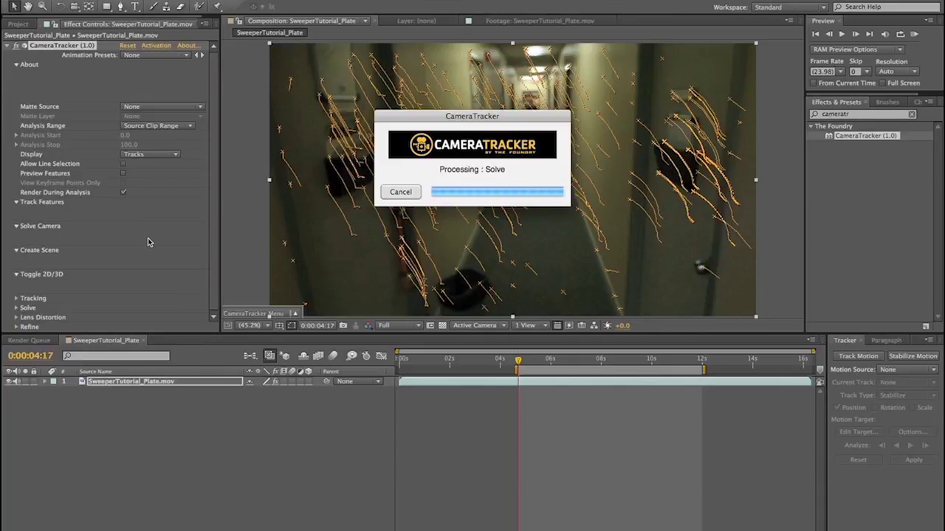
key("Return")
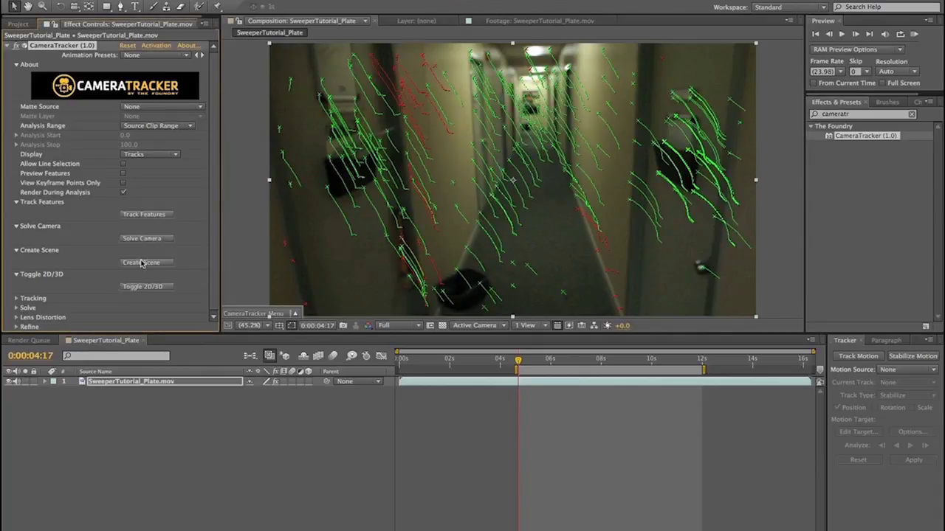
left_click(141, 263)
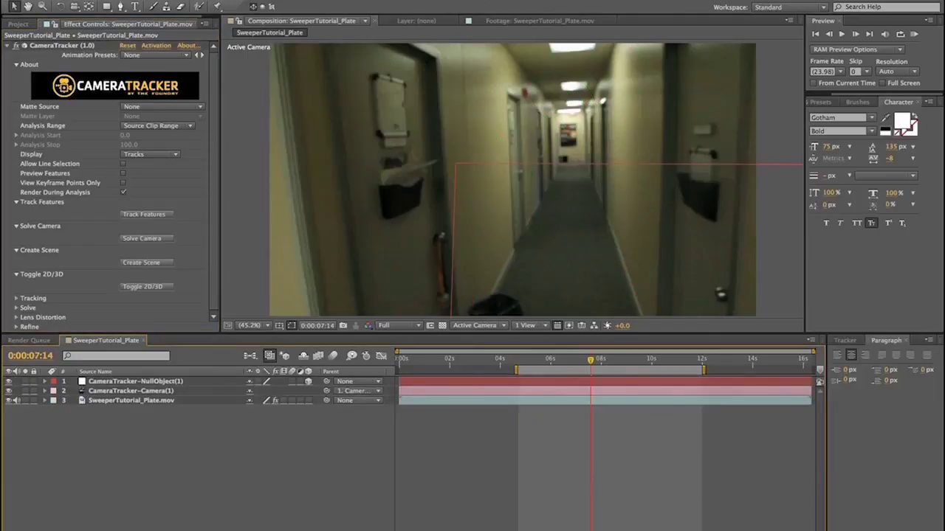
Add a null object, rename it Sweeper Null, and make it a 3D layer
left_click(205, 2)
mouse_move(220, 3)
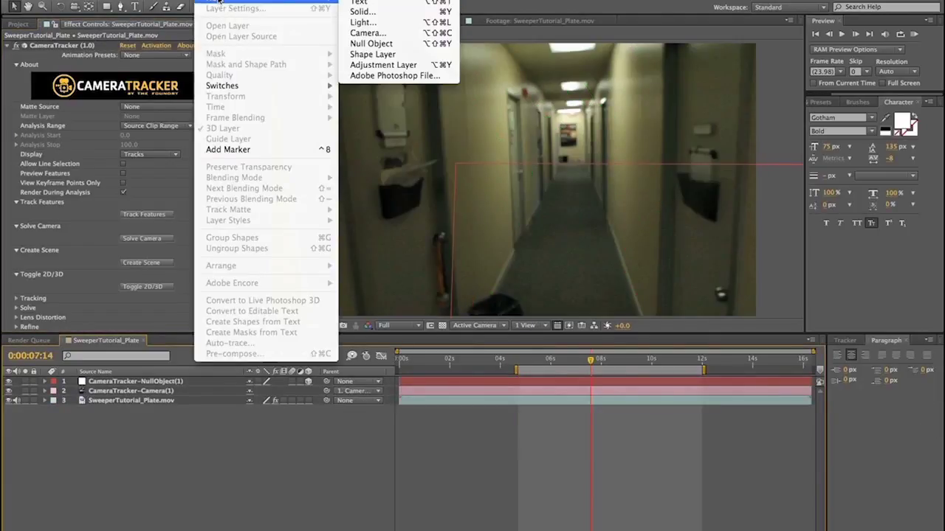
left_click(374, 31)
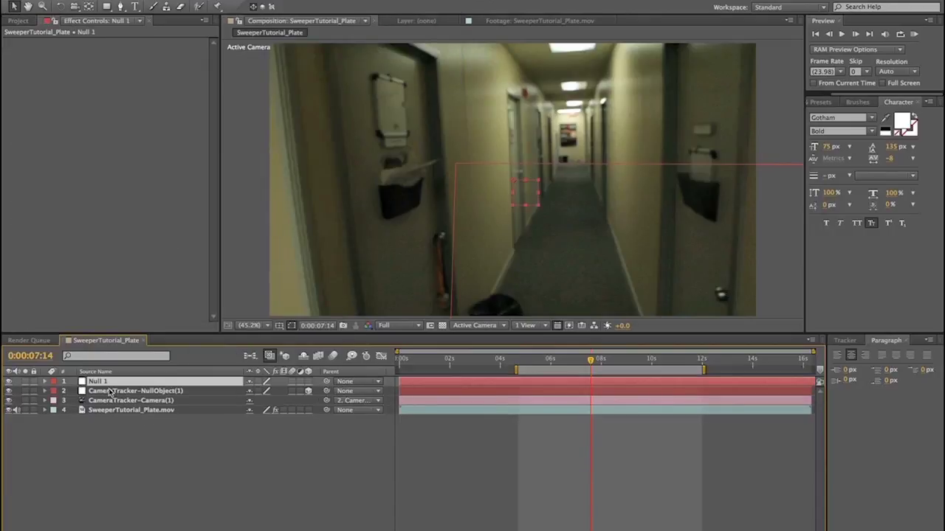
right_click(98, 381)
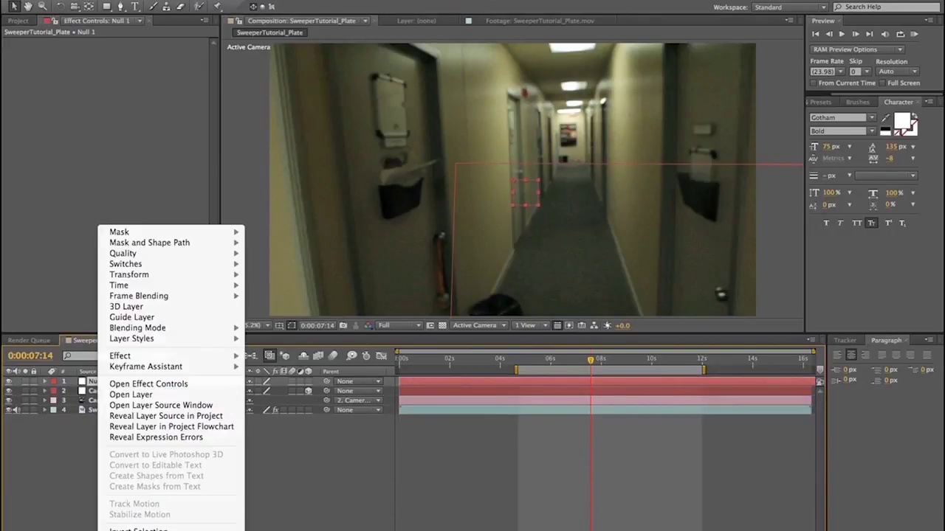
key("Return")
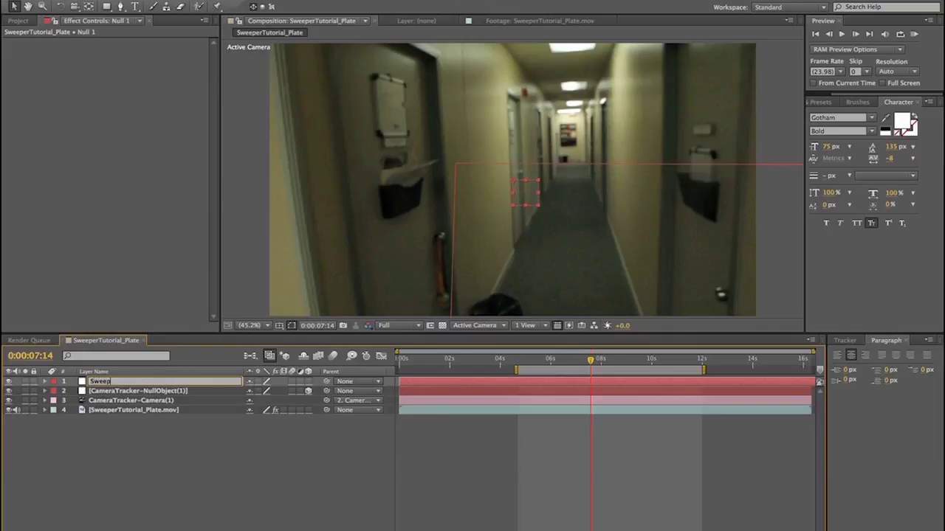
key("Return")
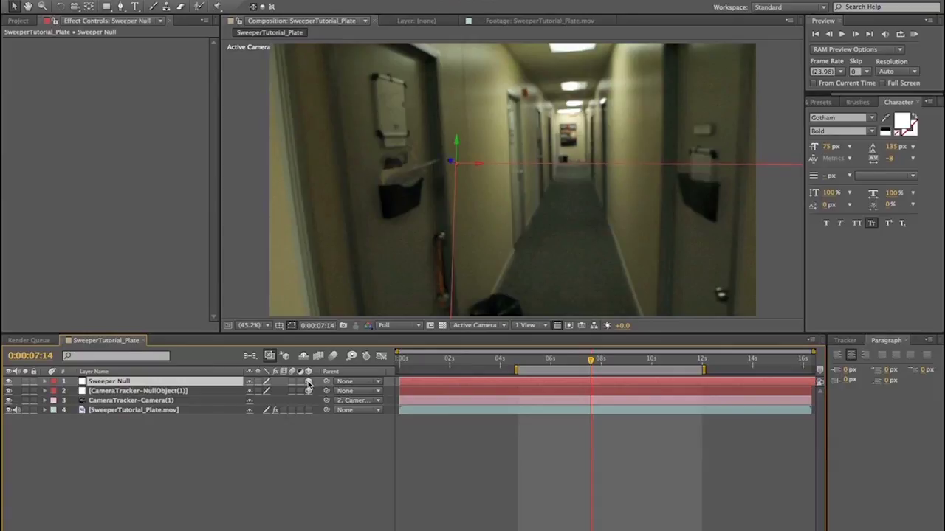
Keyframe the Sweeper Null's Position across the tracked hallway section, starting near the beginning of the work area
left_click(42, 382)
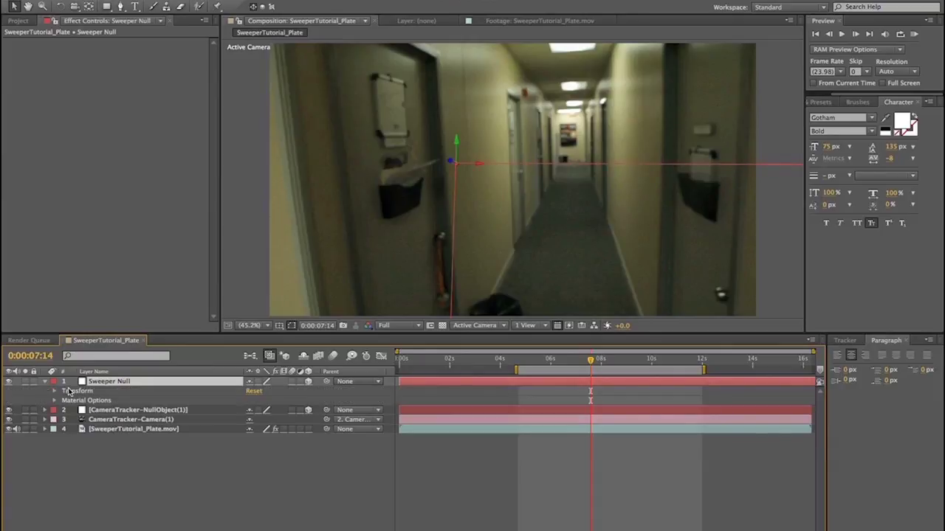
left_click(54, 391)
left_click_drag(582, 358, 514, 364)
key("super+v")
key("super+v")
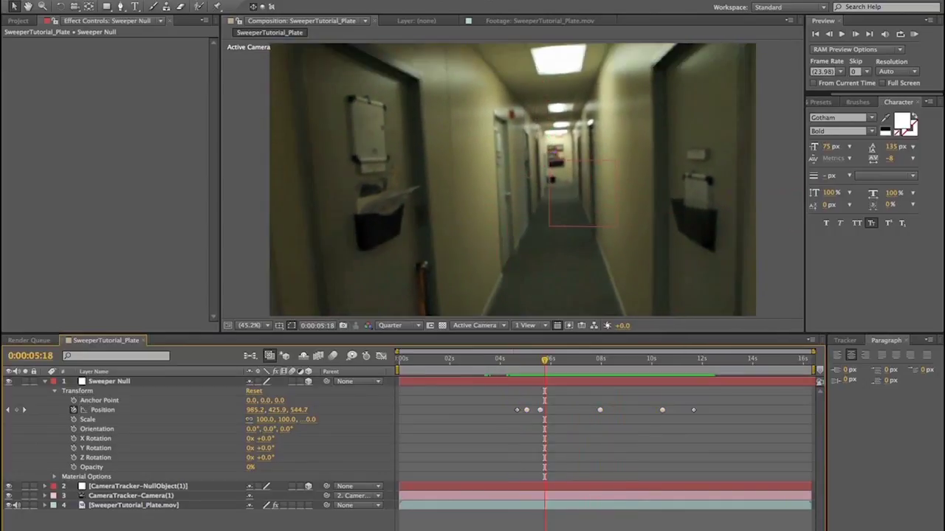
Create a black 1920 x 1080 px solid named Particular
left_click(210, 0)
mouse_move(215, 1)
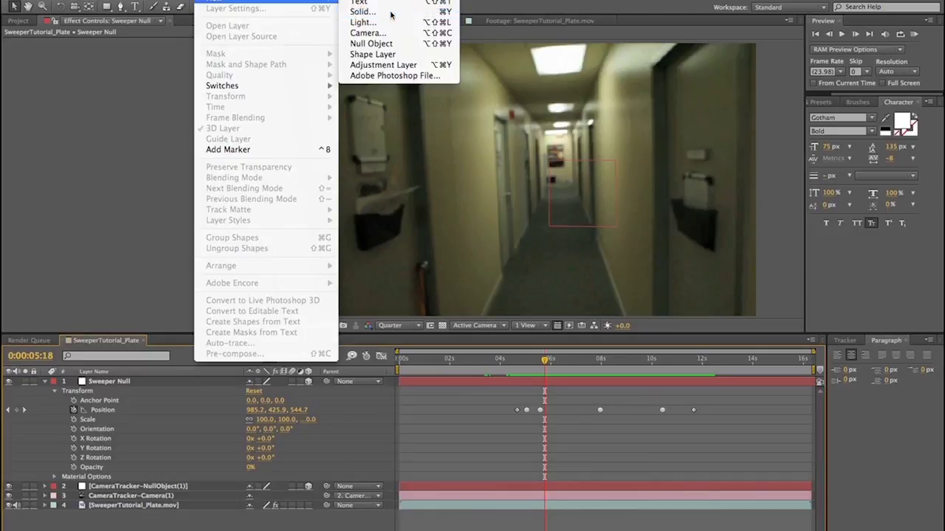
left_click(362, 16)
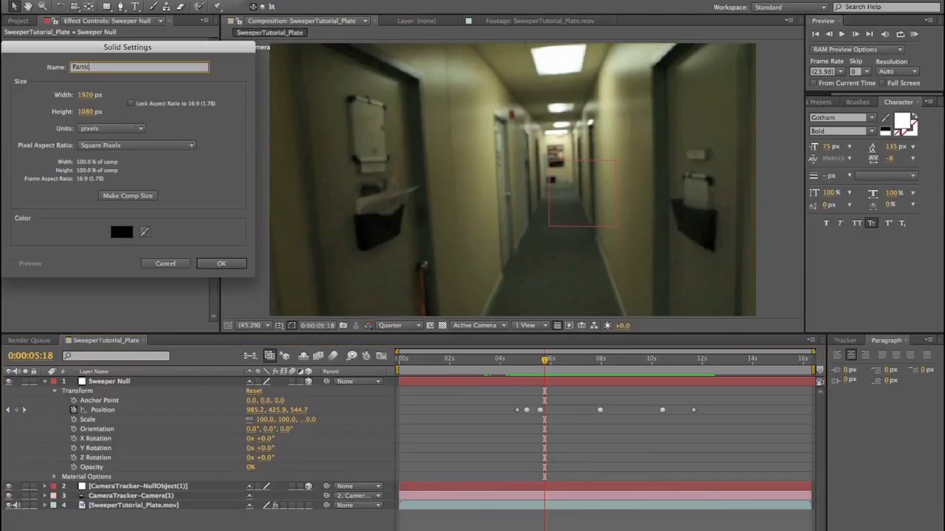
key("Return")
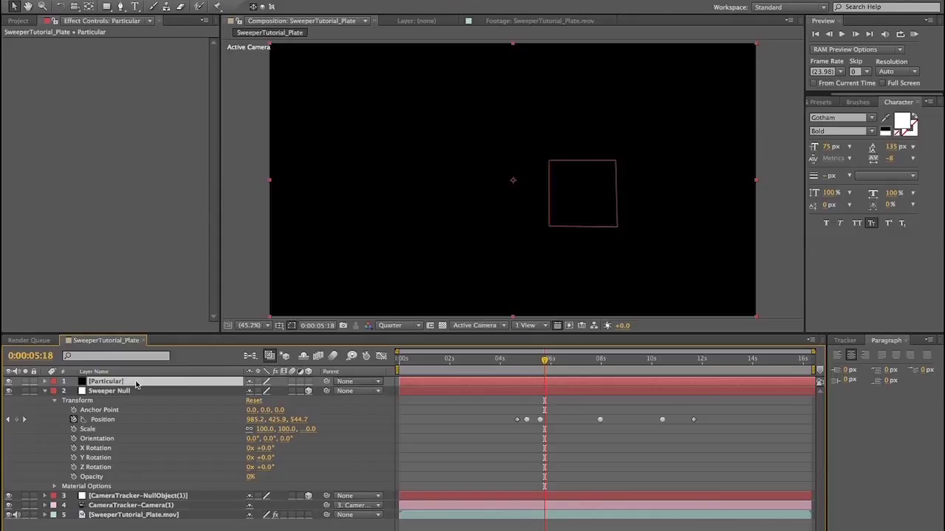
Pre-compose the Particular solid as Lasers, leaving all attributes in SweeperTutorial_Plate, and open the Lasers composition
key("ctrl+shift+c")
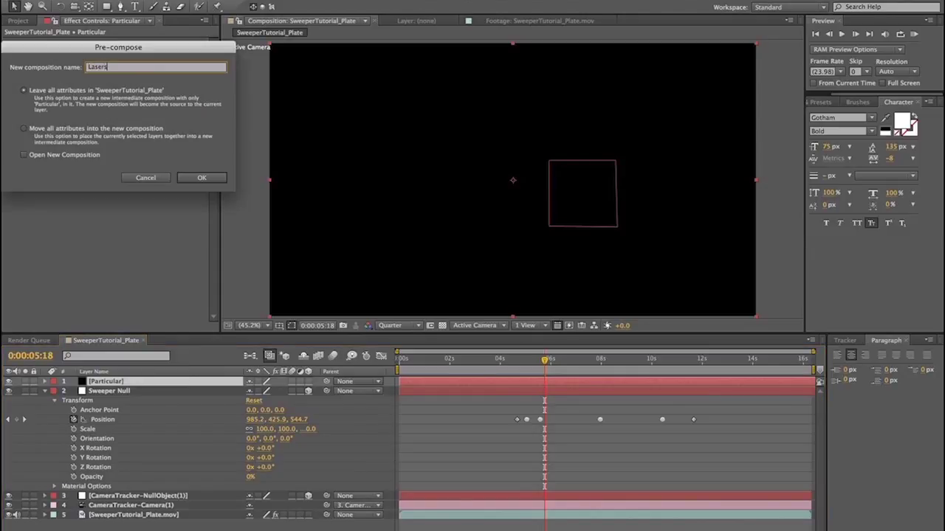
key("Return")
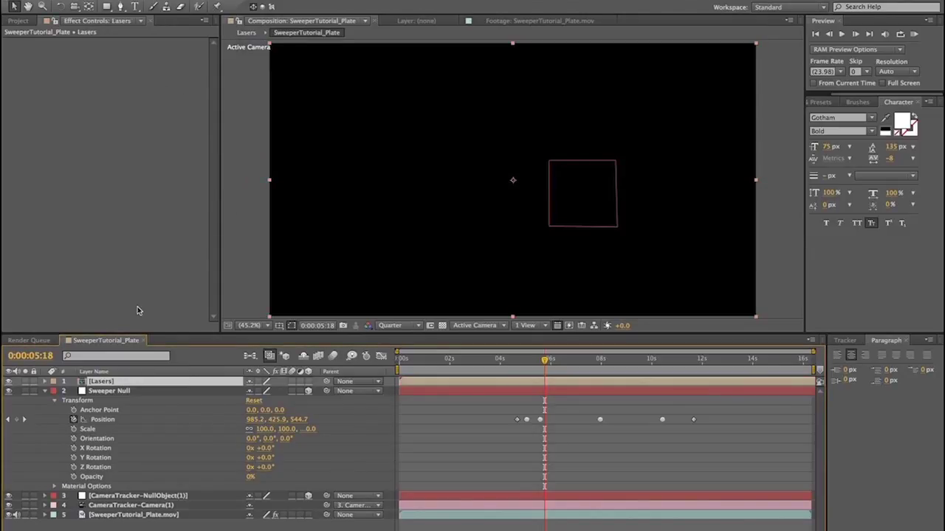
double_click(82, 384)
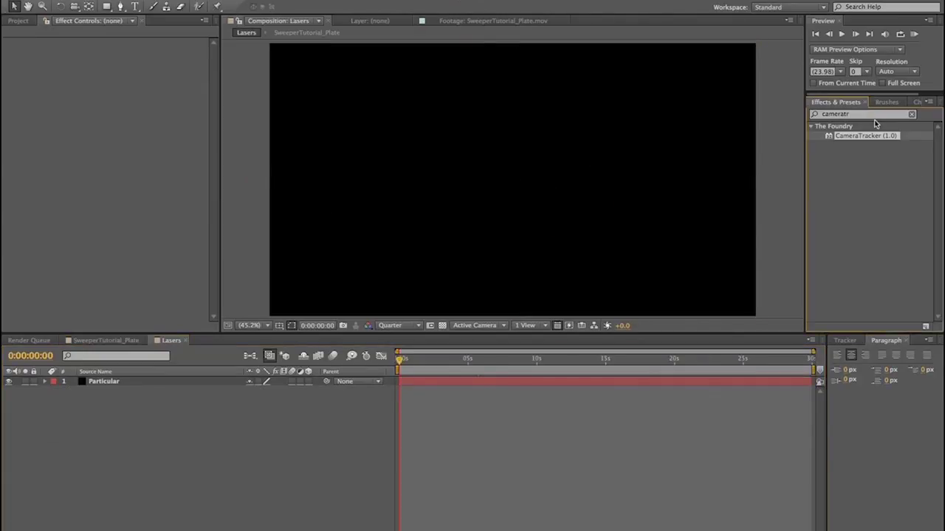
Find the Trapcode Particular effect and apply it to the Particular solid
type("particu")
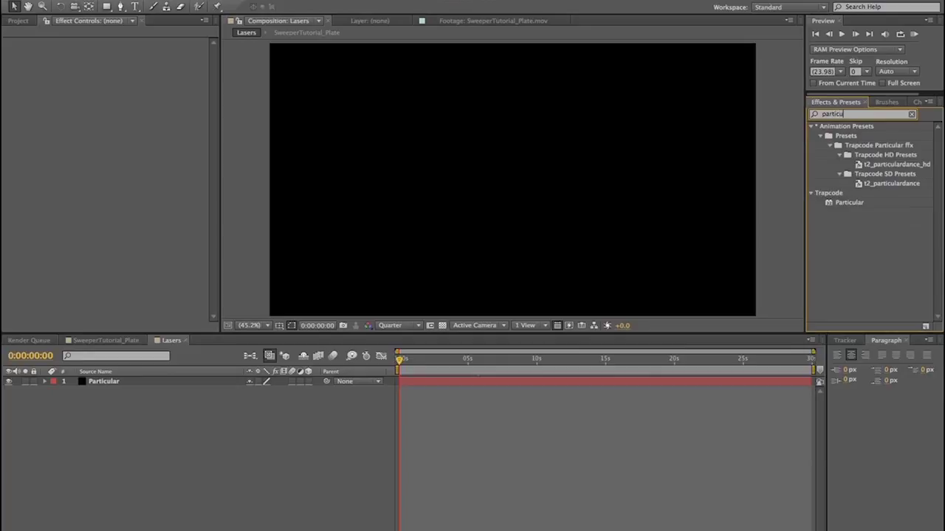
left_click_drag(849, 202, 399, 353)
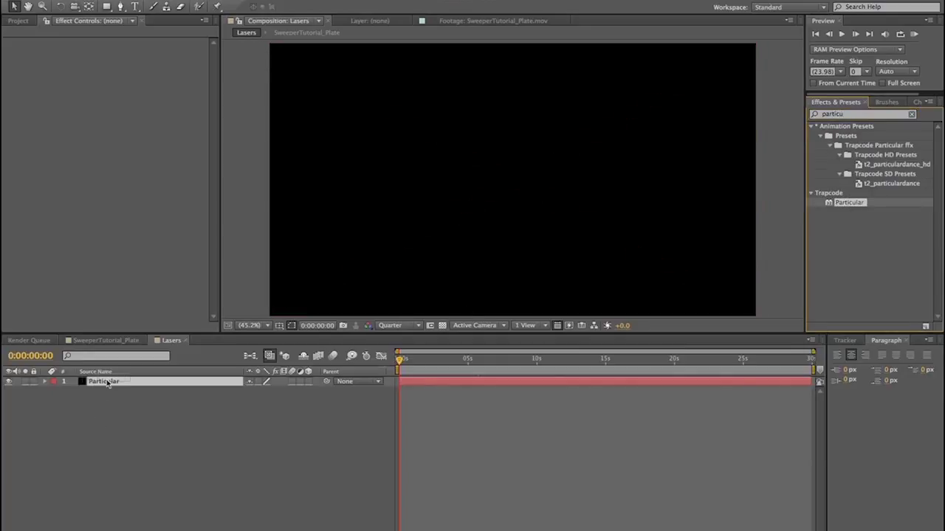
left_click_drag(108, 383, 108, 383)
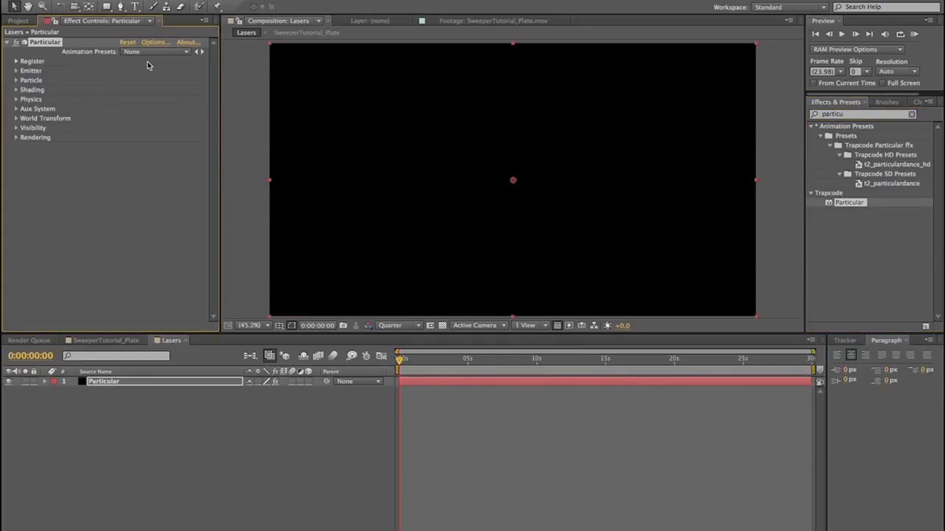
Try the t2_swarmfireflies animation preset on the Particular effect and play back the particles
left_click(157, 52)
scroll(195, 187, "down", 15)
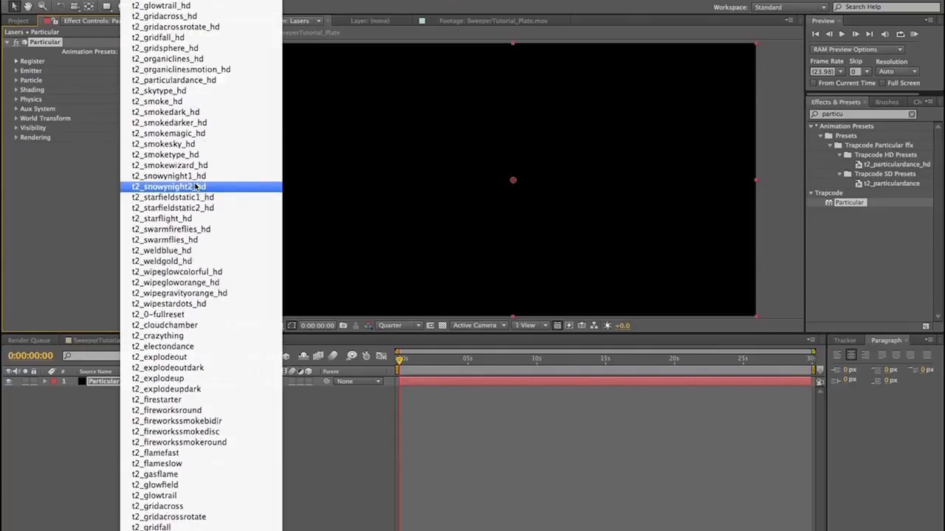
scroll(196, 186, "down", 3)
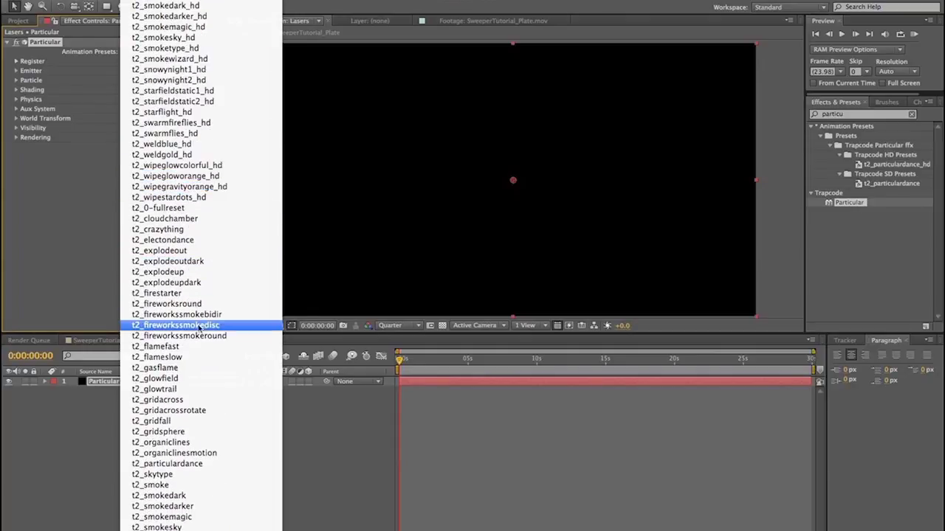
scroll(201, 337, "down", 5)
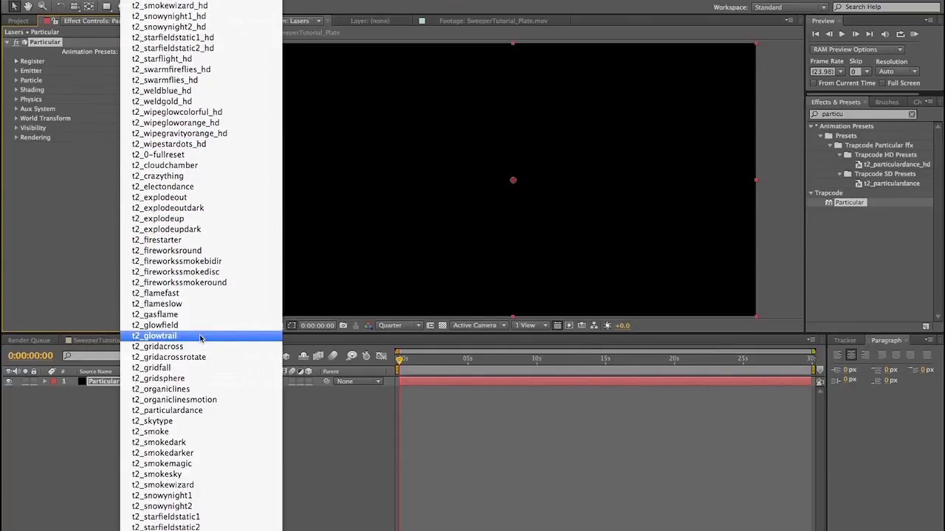
scroll(201, 337, "down", 13)
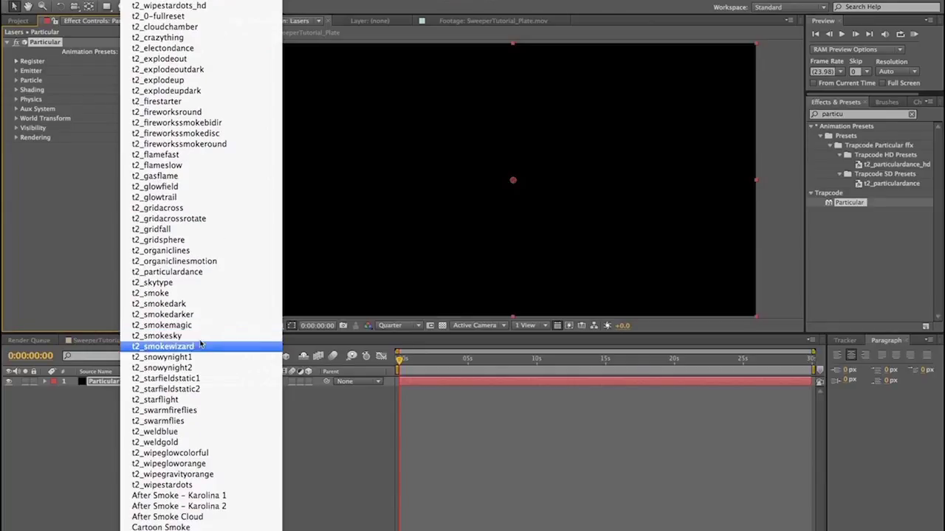
left_click(201, 423)
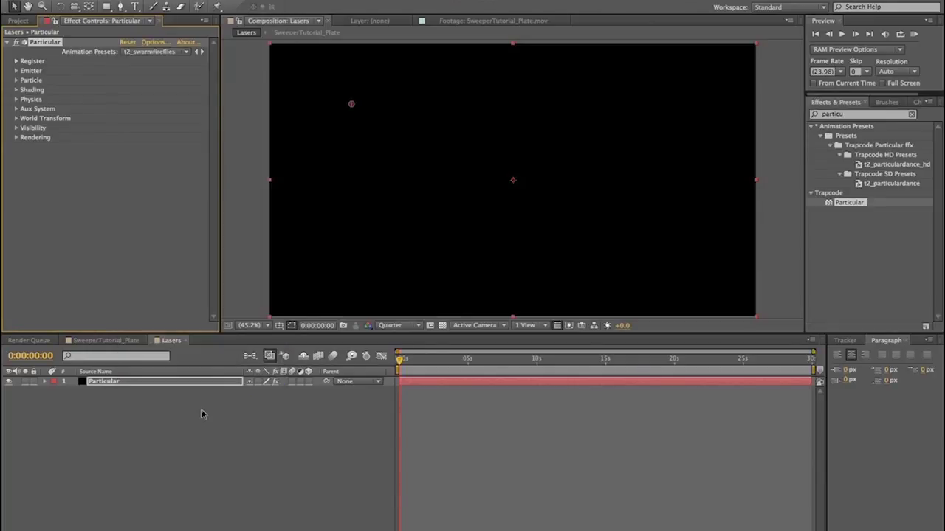
key("h")
key("space")
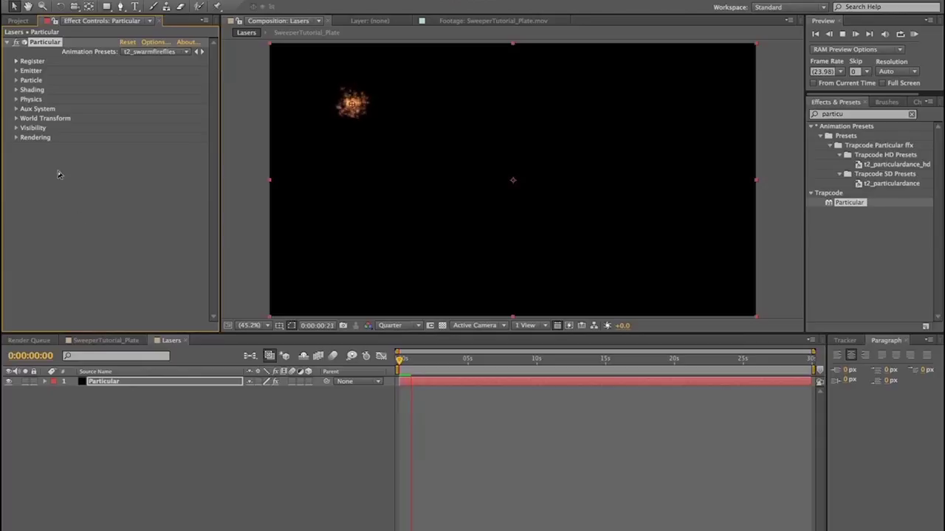
key("space")
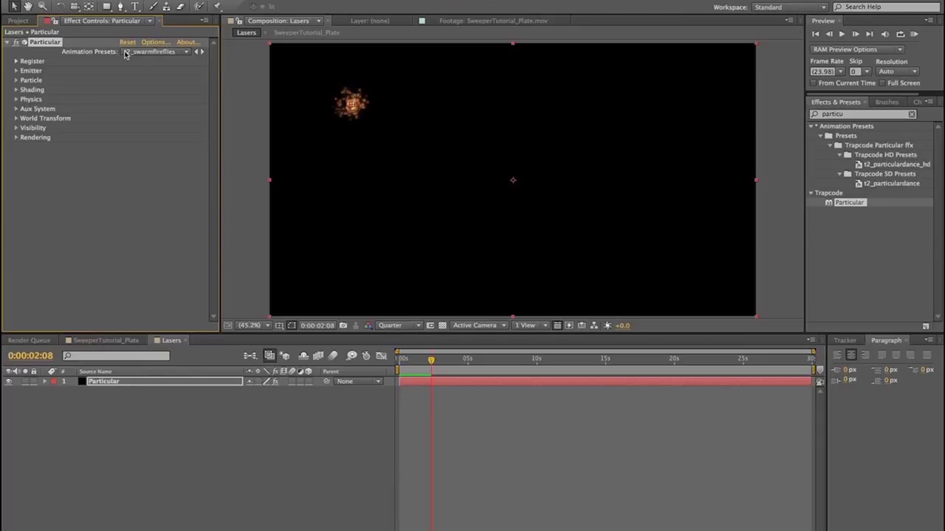
Apply the t2_electrondance_hd animation preset to the Particular effect and play back the particles
left_click(127, 53)
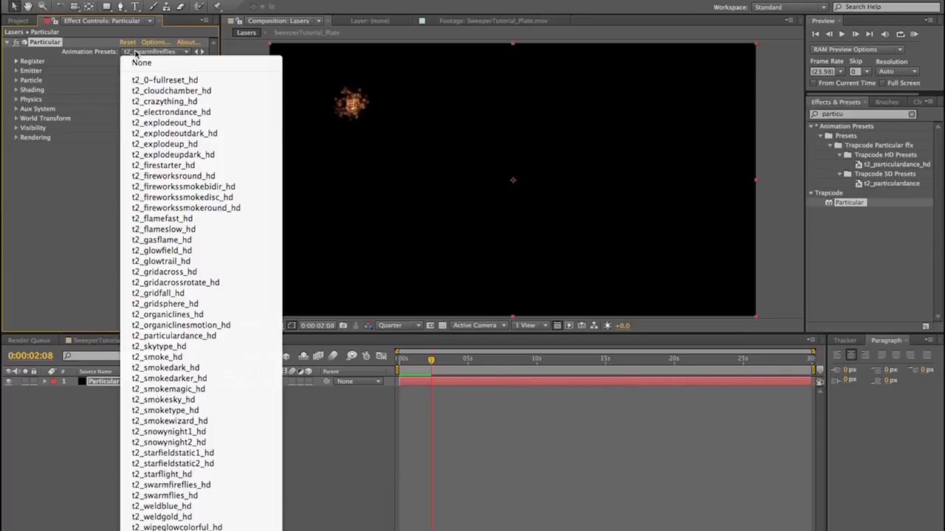
left_click(192, 113)
key("space")
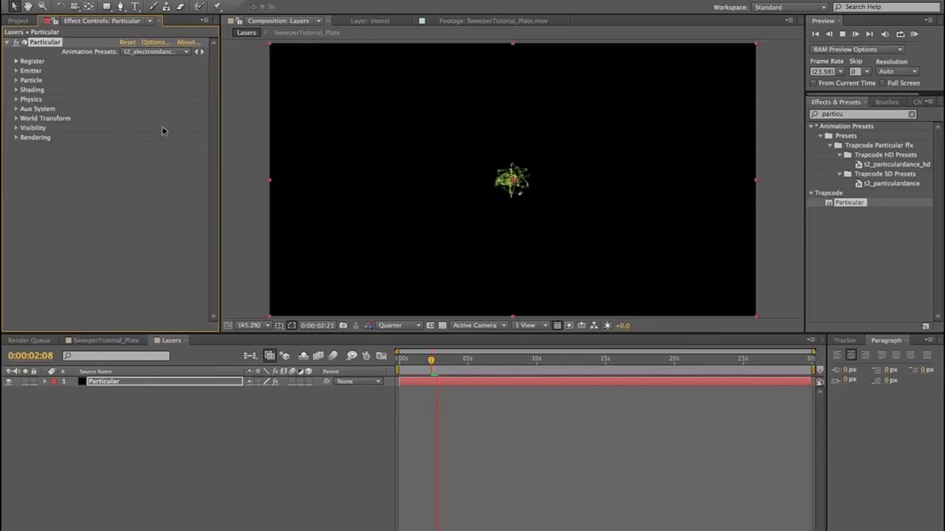
Set the composition viewer's resolution to Auto and the Particular emitter's Particles/sec to 10
left_click(391, 325)
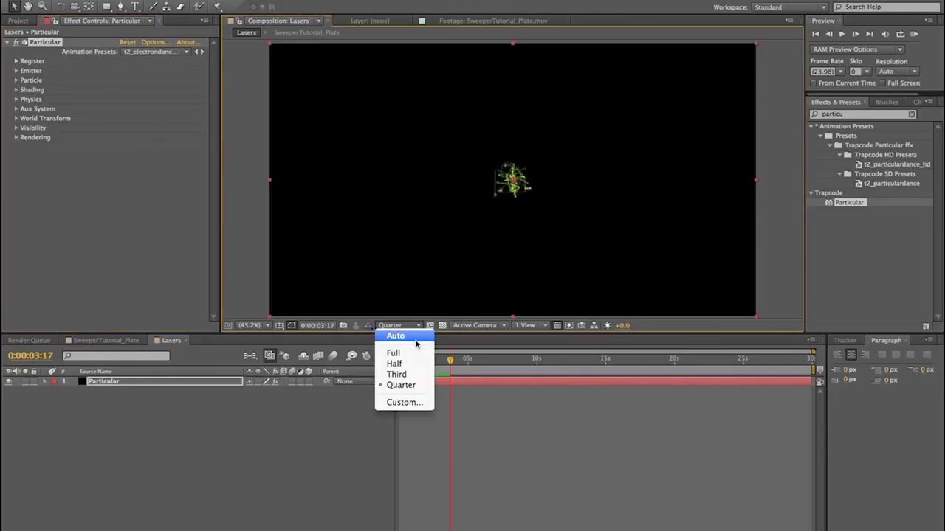
left_click(386, 333)
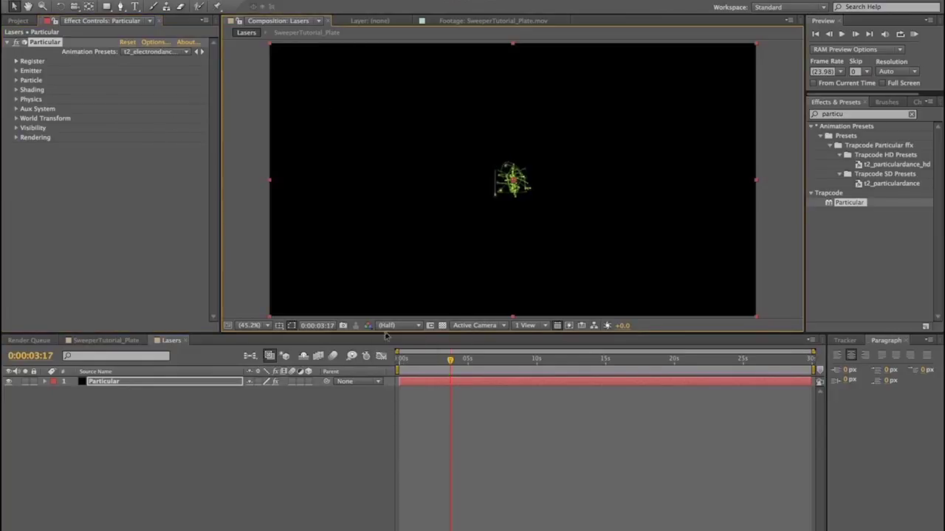
left_click(16, 81)
left_click(16, 70)
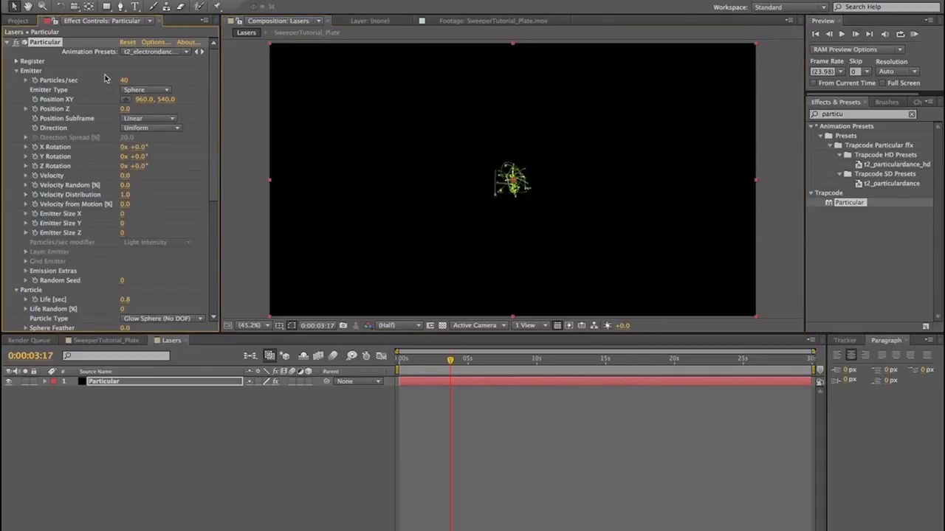
left_click(132, 80)
key("Return")
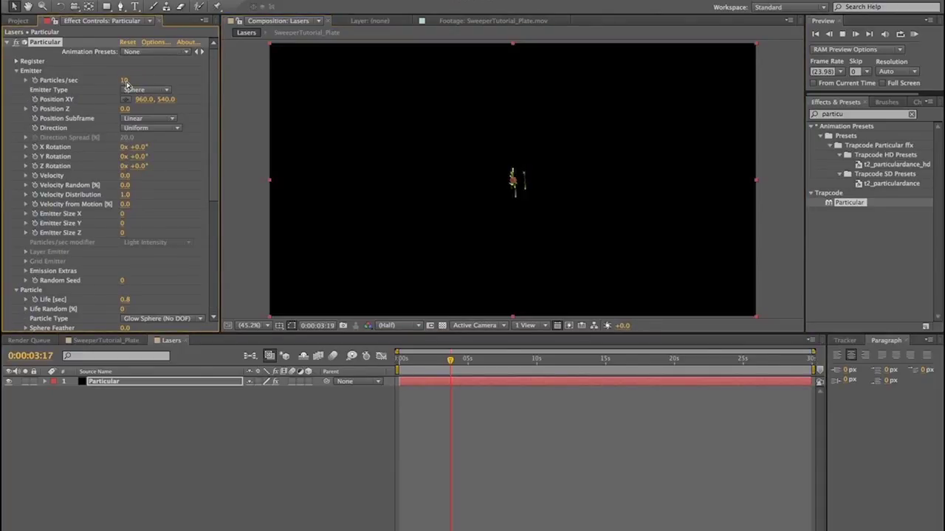
Turn off emission in Particular's Aux System and play back the particles
scroll(74, 215, "down", 5)
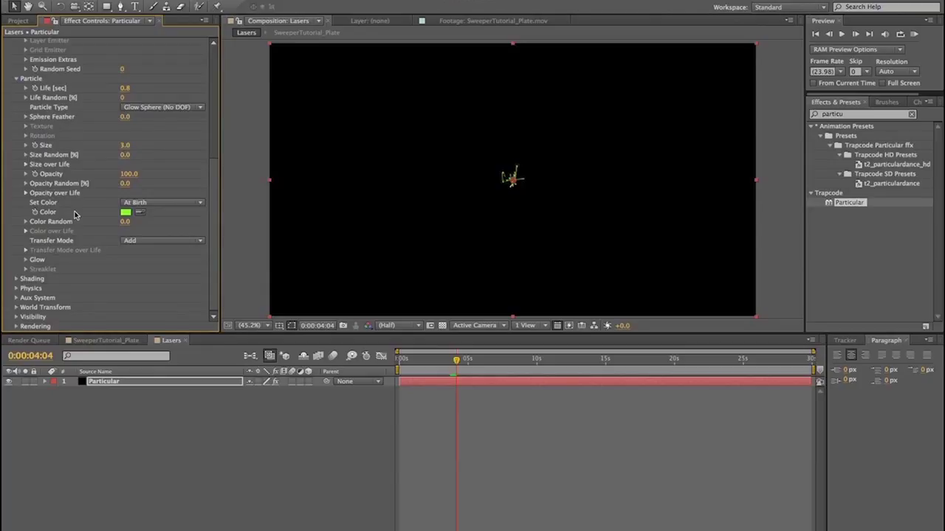
left_click(20, 298)
left_click(18, 299)
scroll(18, 299, "down", 5)
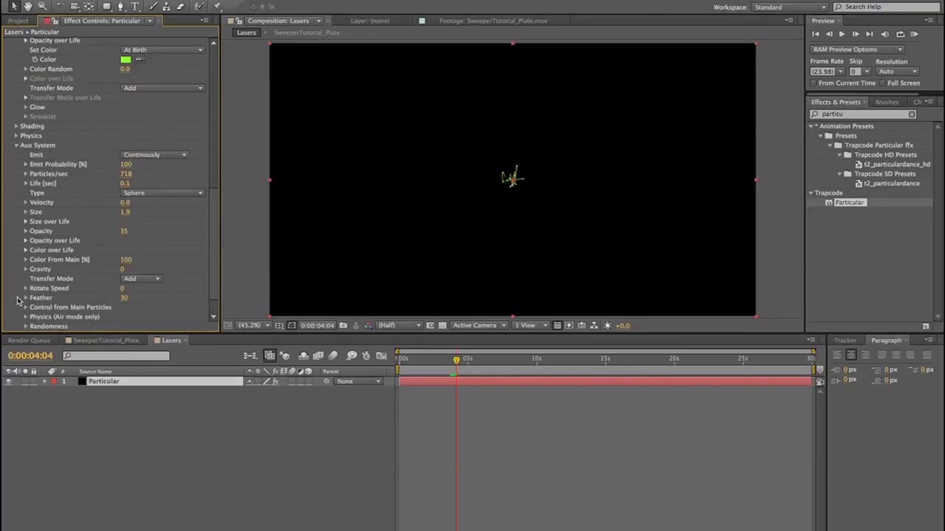
left_click(155, 155)
left_click(156, 167)
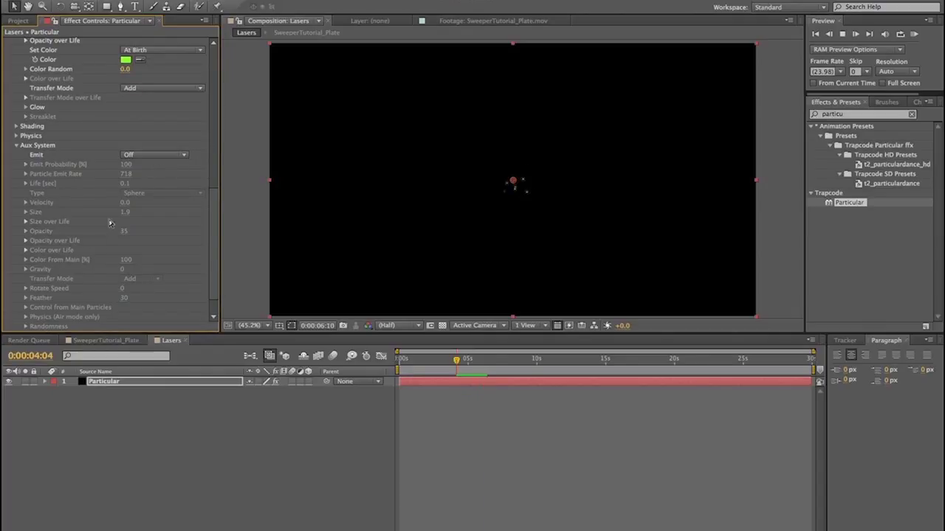
left_click(16, 142)
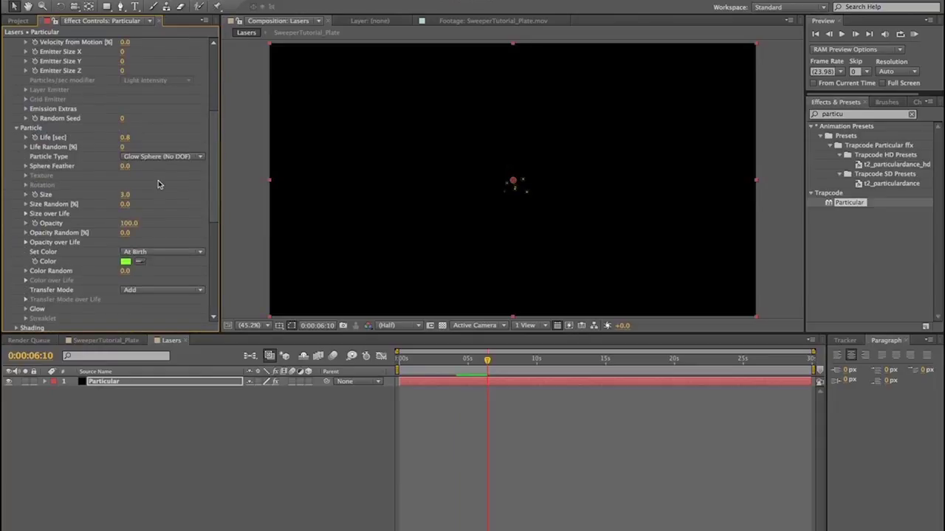
Try a particle Life of 5 seconds with playback and undo the change
left_click(125, 138)
type("5")
key("Return")
key("space")
key("ctrl+z")
Set the particle Size to 5 and play back the particles
left_click(124, 195)
type("5")
key("Return")
key("space")
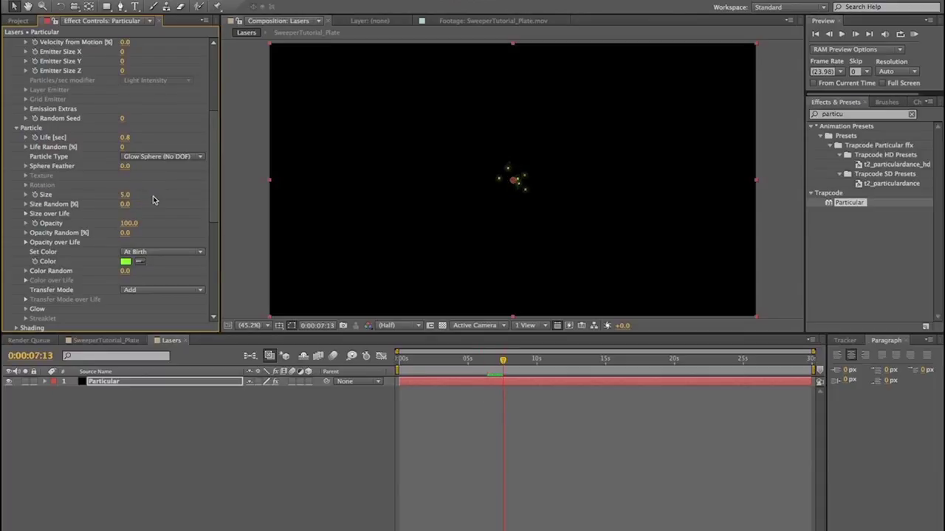
Set the Spin Frequency in Particular's Air physics to 10, after trying 5 with playback
scroll(81, 268, "down", 4)
left_click(17, 211)
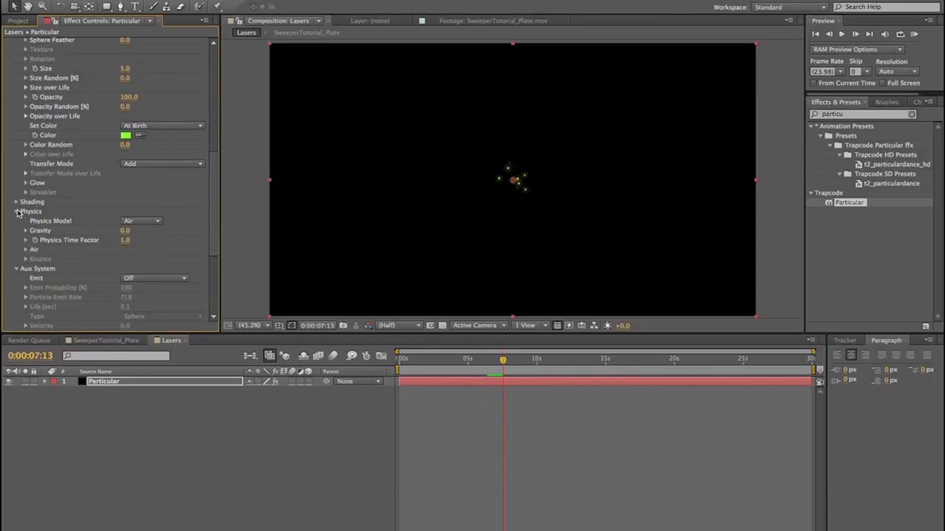
left_click(26, 250)
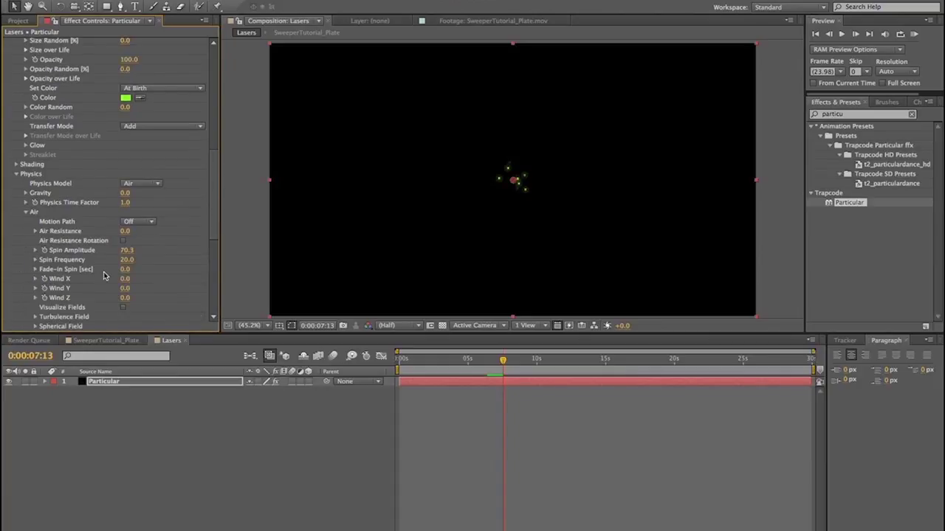
left_click(127, 261)
type("5")
key("Return")
key("space")
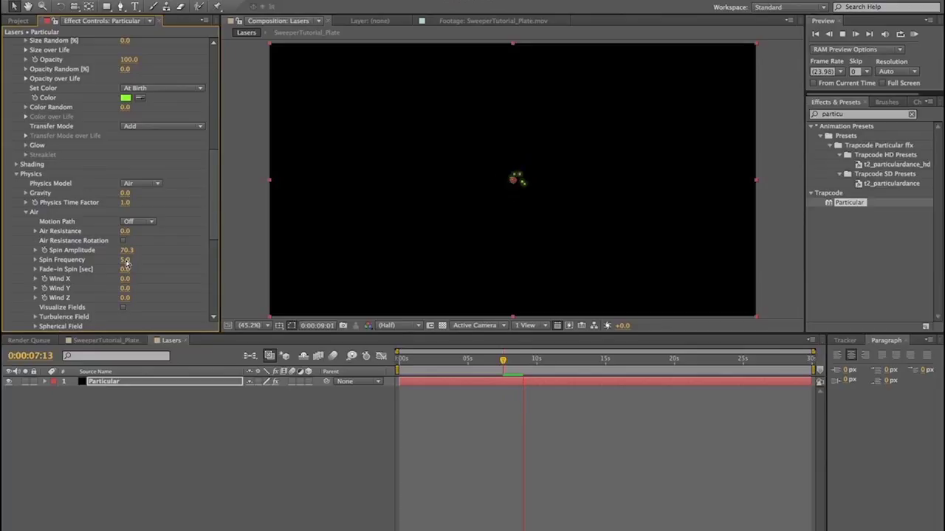
left_click(125, 261)
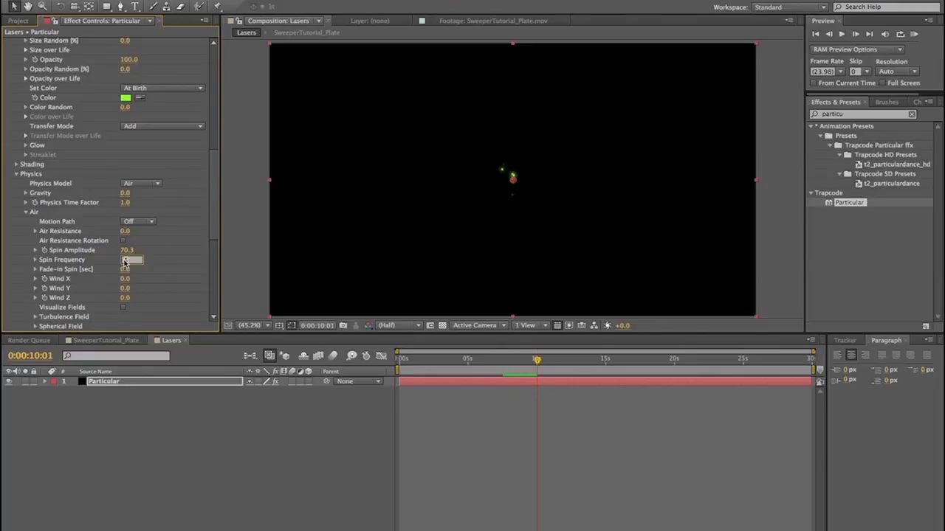
type("10")
key("Return")
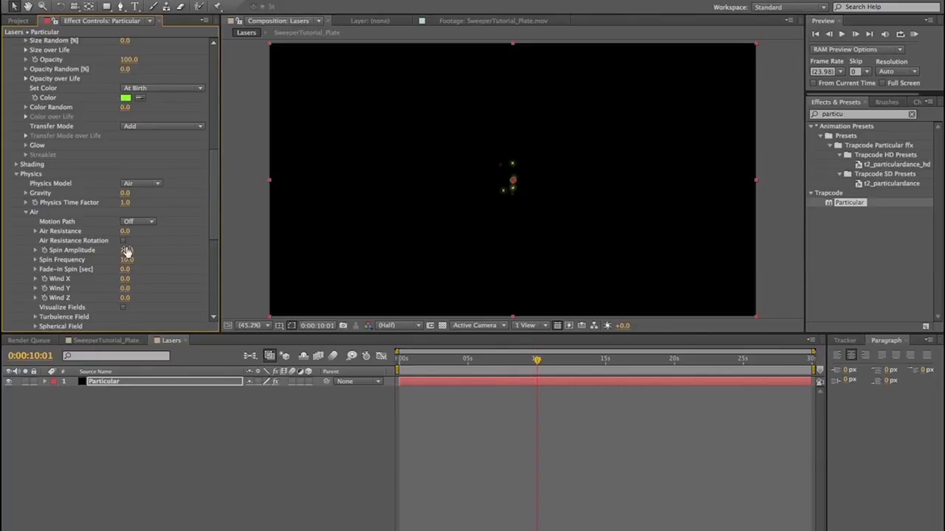
Set the Air physics Spin Amplitude to 50, after trying 20, and play back the particles
left_click(127, 250)
type("20")
key("Return")
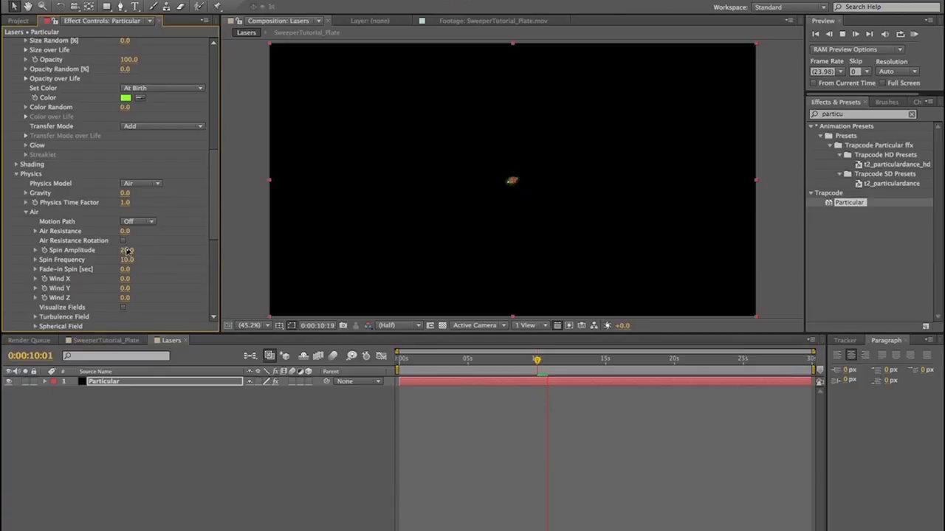
left_click(127, 250)
type("50")
key("Return")
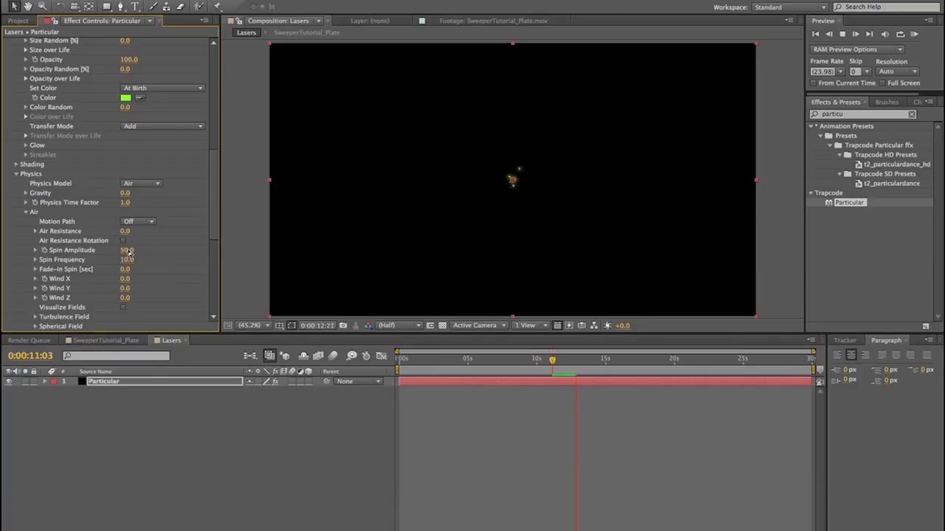
key("space")
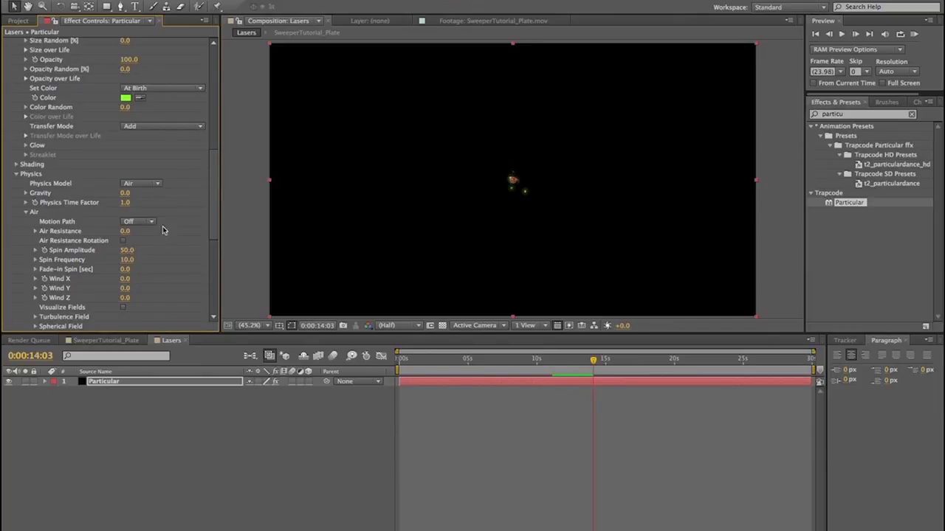
Change the particle color to red and play back the particles
left_click(126, 96)
left_click_drag(169, 198, 169, 264)
left_click(257, 65)
key("space")
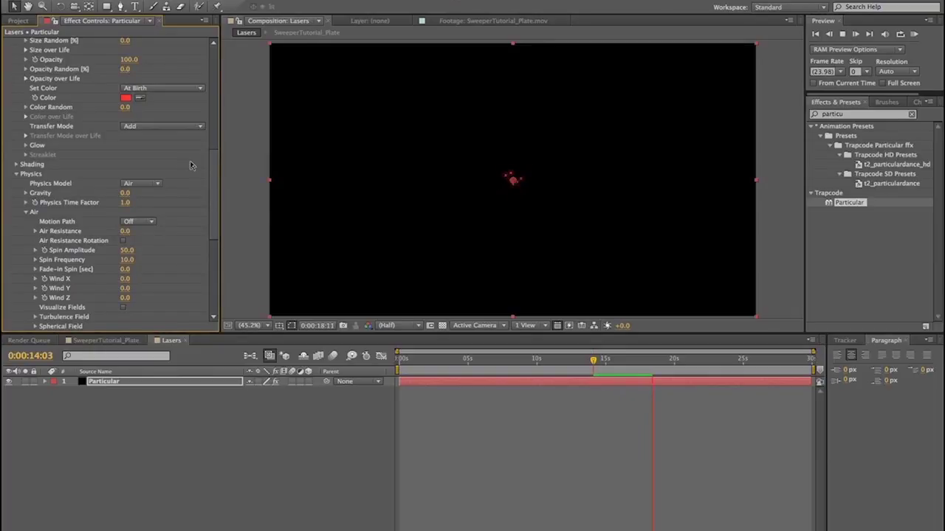
key("space")
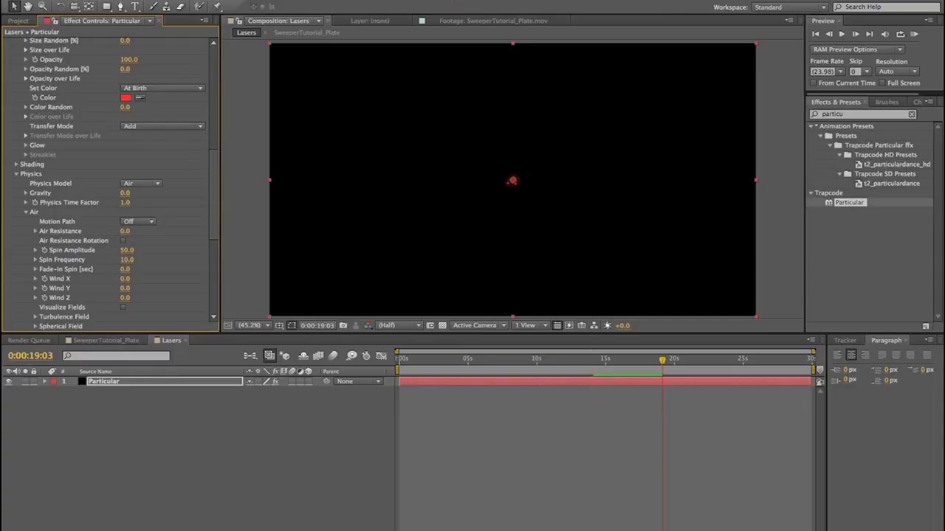
Add an adjustment layer above the Particular solid and rename it Light Rays
left_click(210, 0)
mouse_move(222, 1)
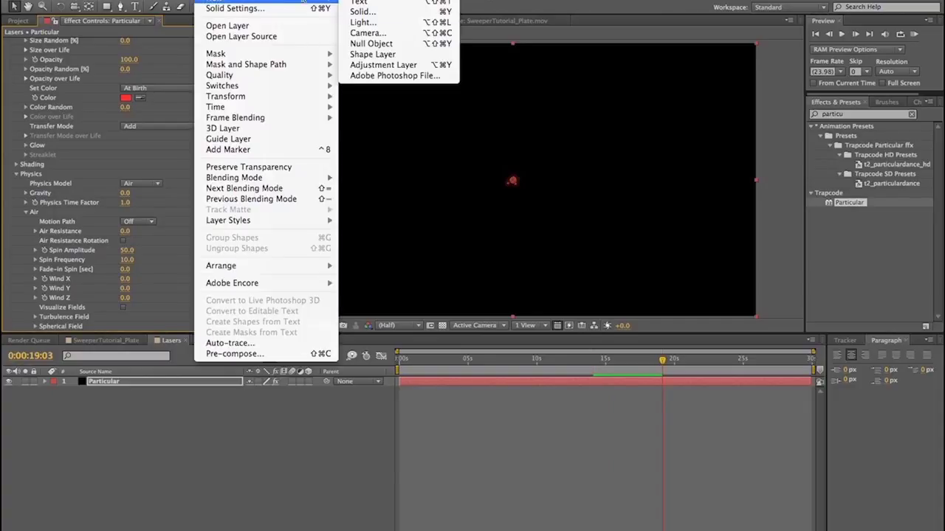
left_click(387, 65)
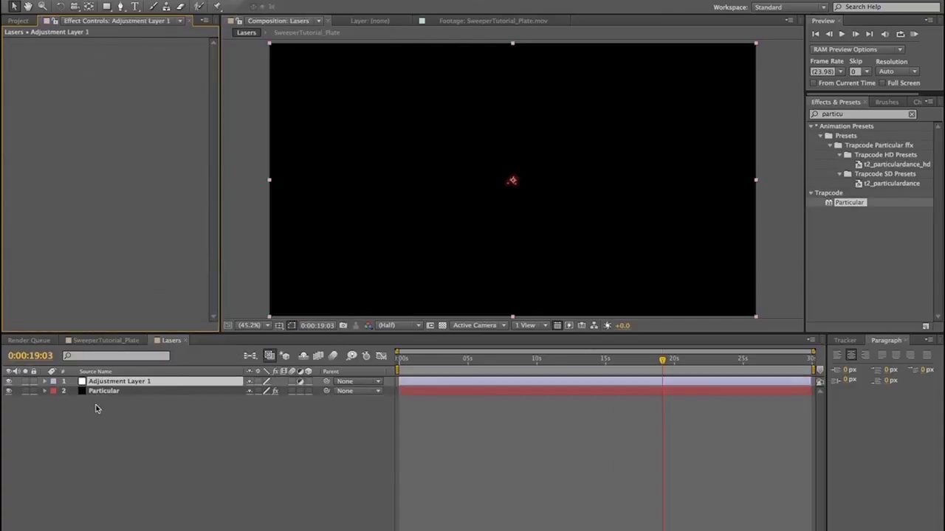
right_click(120, 382)
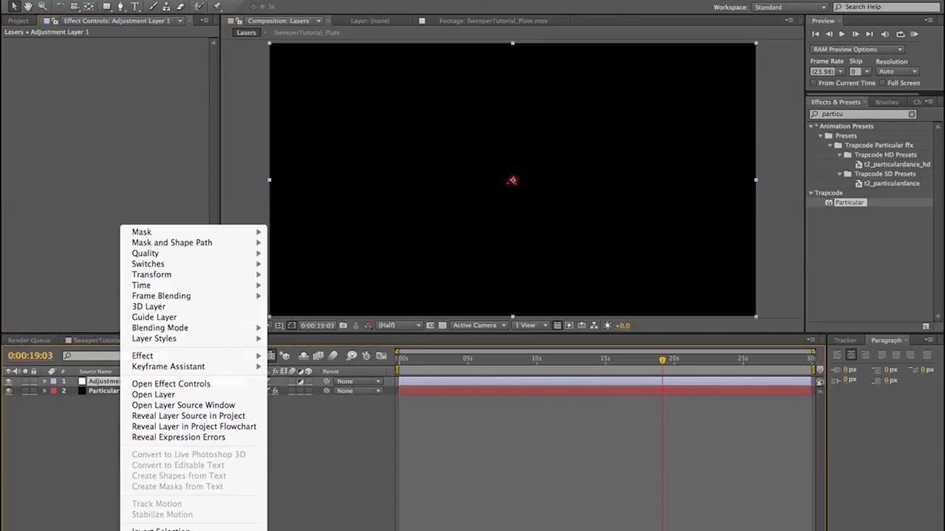
key("Return")
type("L")
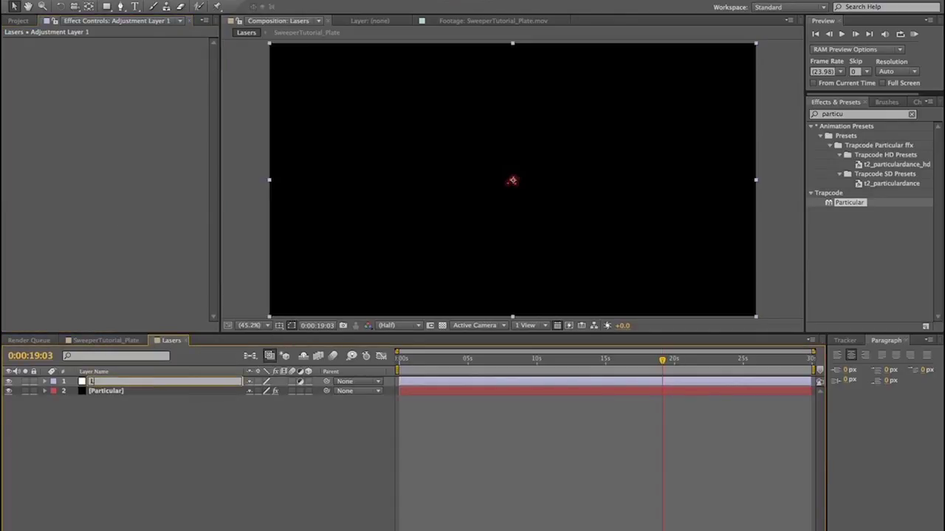
type("ight Rays")
key("Return")
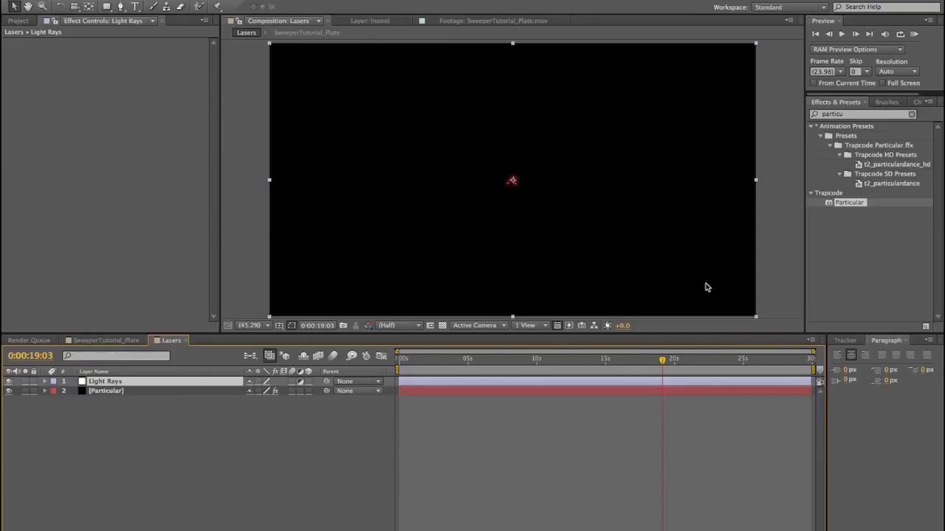
Apply CC Light Rays to the Light Rays layer and place its center on the particles at 953.6, 540.0
left_click(854, 116)
type("light r")
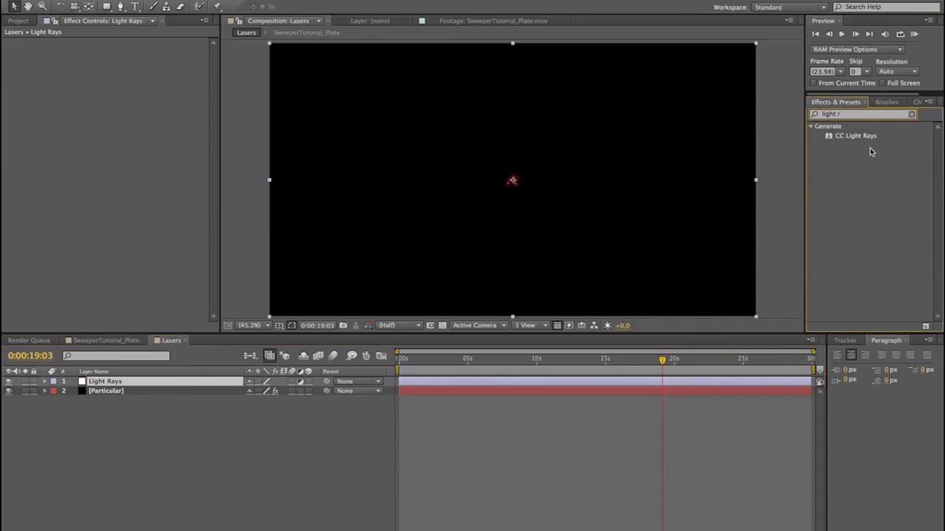
left_click_drag(856, 135, 107, 382)
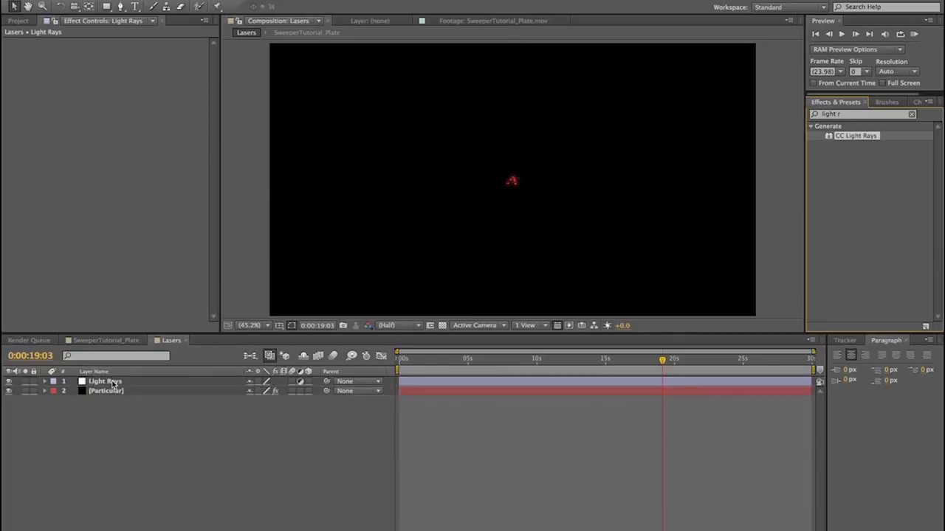
left_click_drag(391, 113, 511, 183)
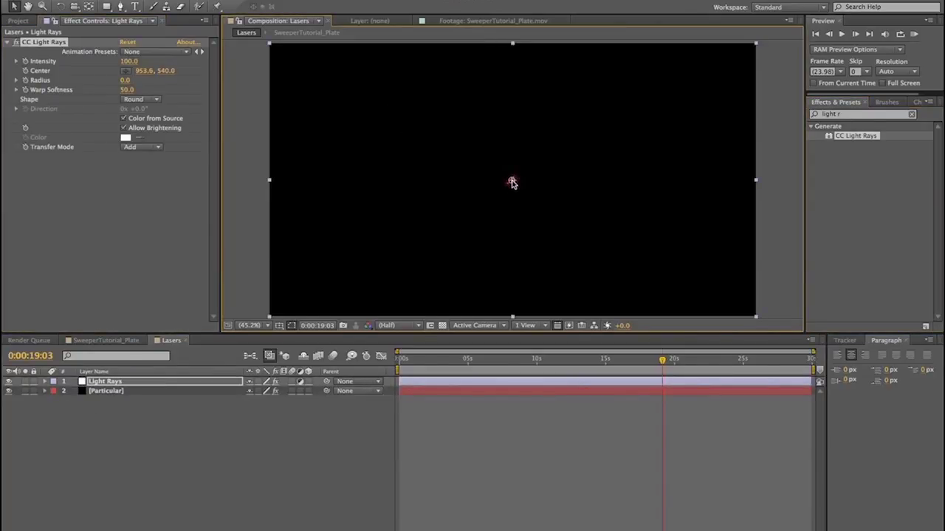
Try CC Light Rays with a Radius of 31 and an Intensity of 316, playing back the rays
left_click_drag(125, 80, 147, 83)
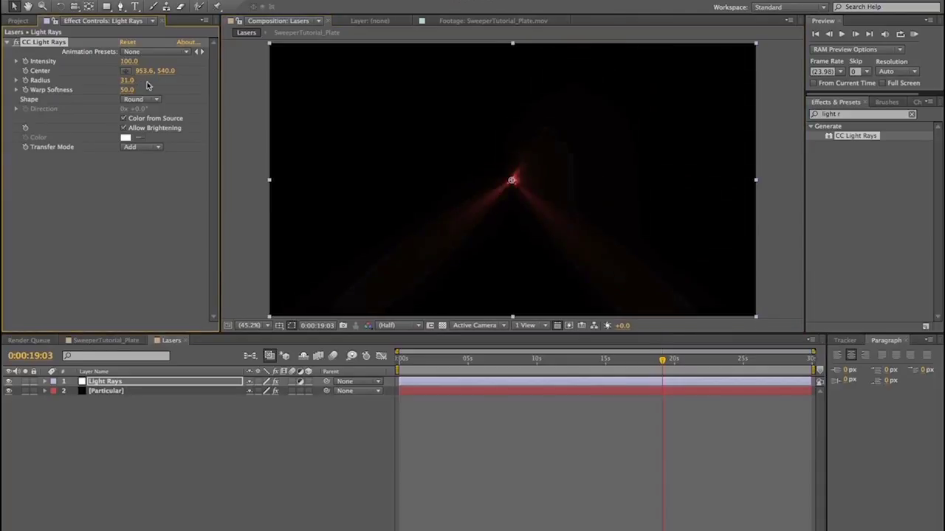
key("space")
key("space")
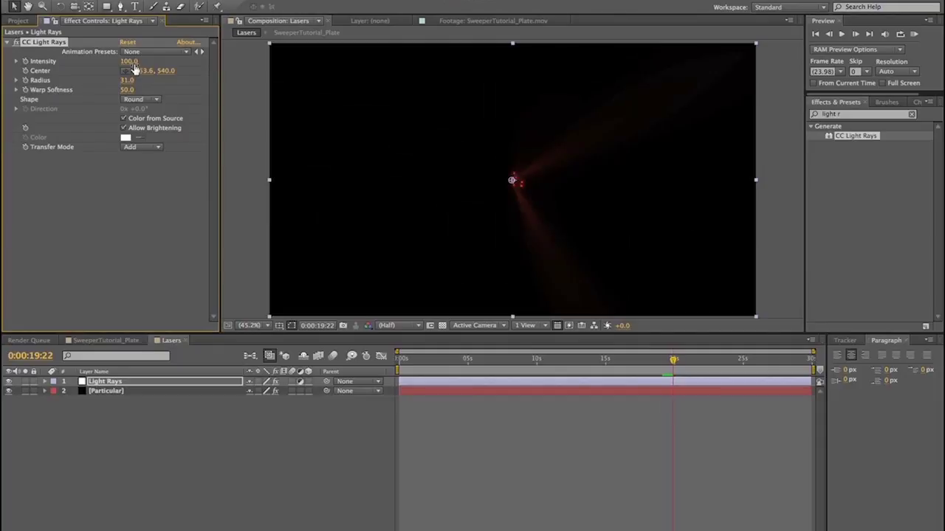
left_click_drag(133, 62, 251, 67)
key("space")
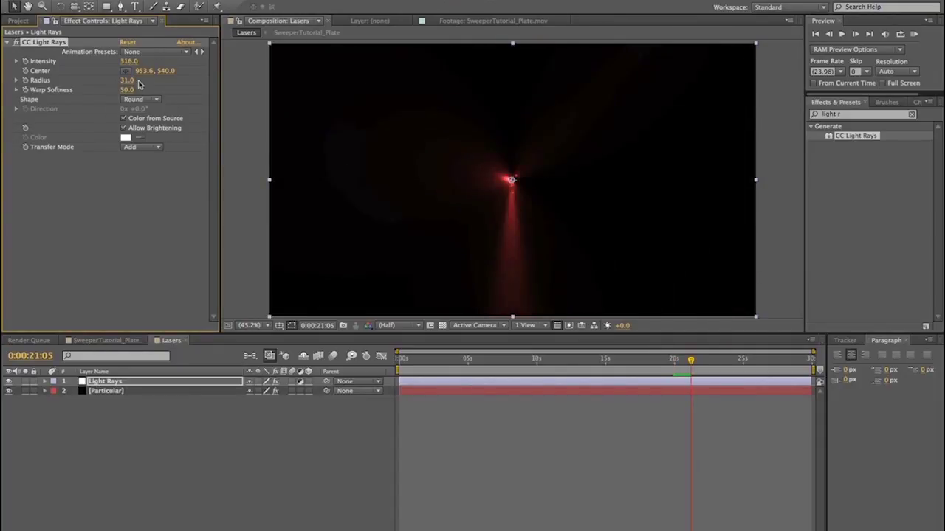
Set CC Light Rays' Warp Softness to 0, Radius to 54 and Intensity to 532, playing back the rays
left_click_drag(128, 90, 94, 94)
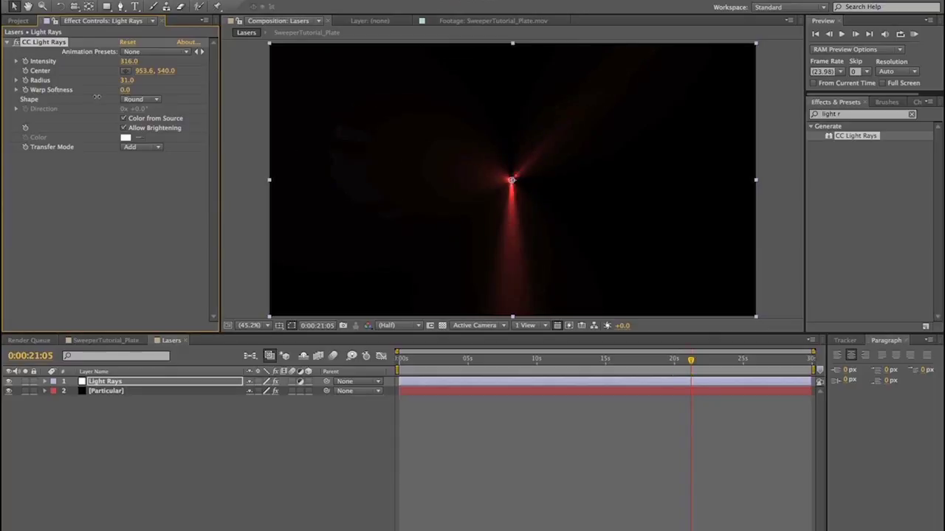
key("space")
key("space")
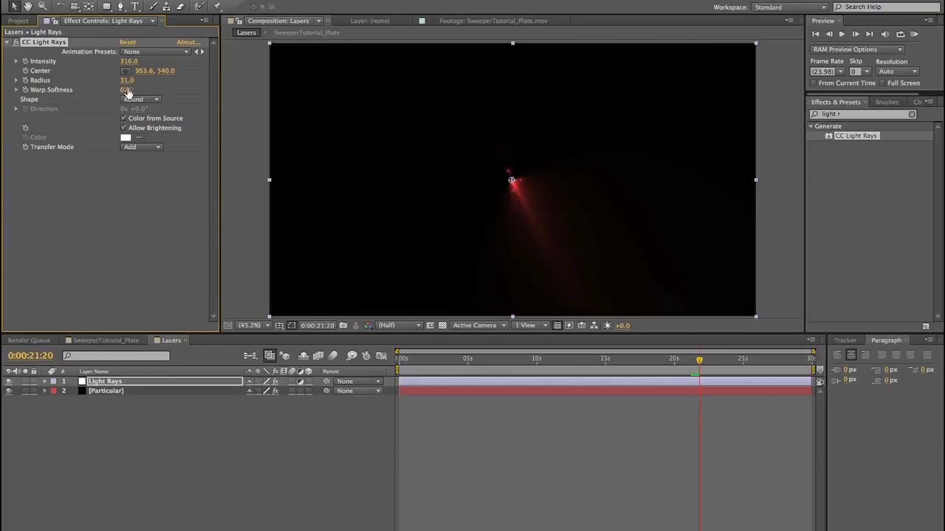
left_click_drag(127, 80, 142, 83)
key("space")
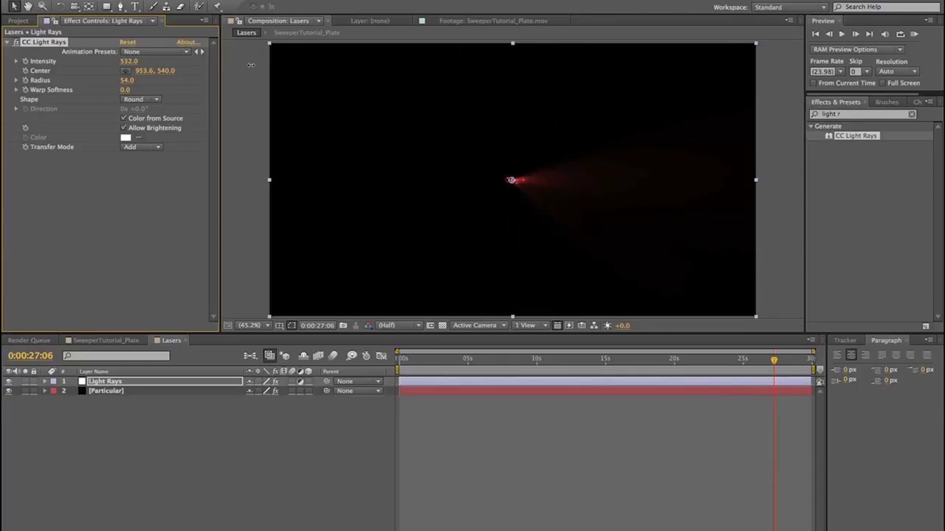
key("space")
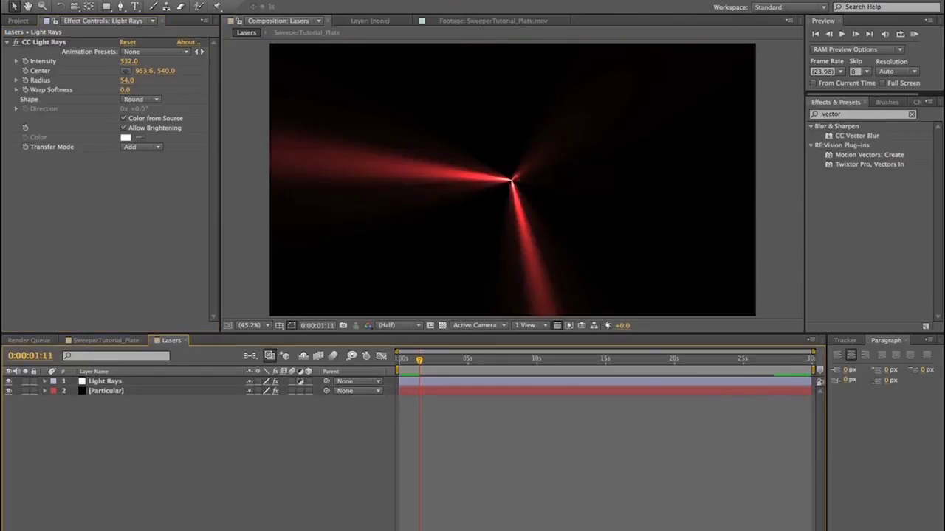
Add a second adjustment layer above Light Rays and rename it Vector Blur
left_click(222, 1)
mouse_move(325, 4)
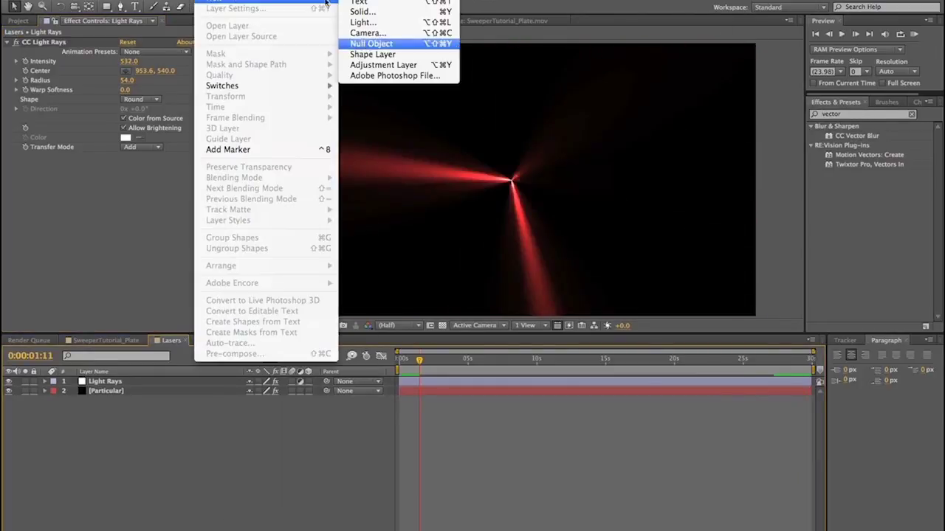
left_click(431, 64)
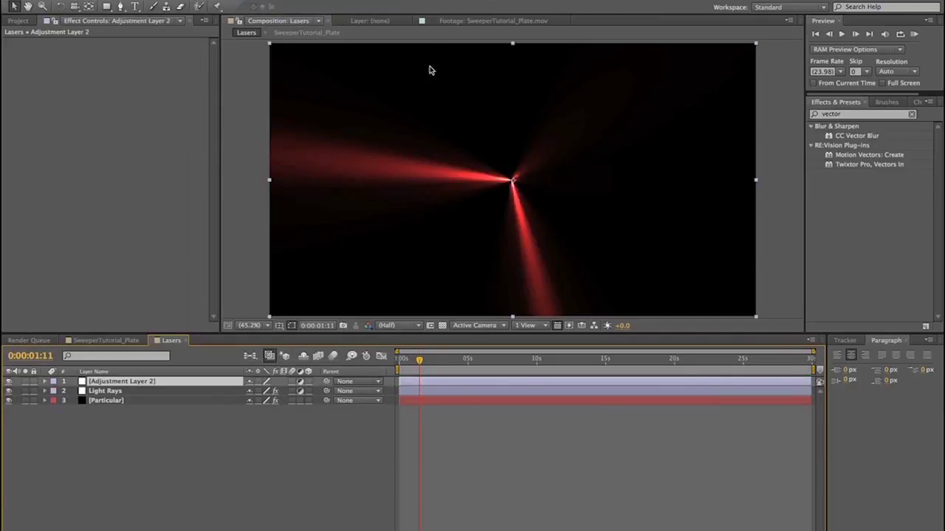
right_click(120, 382)
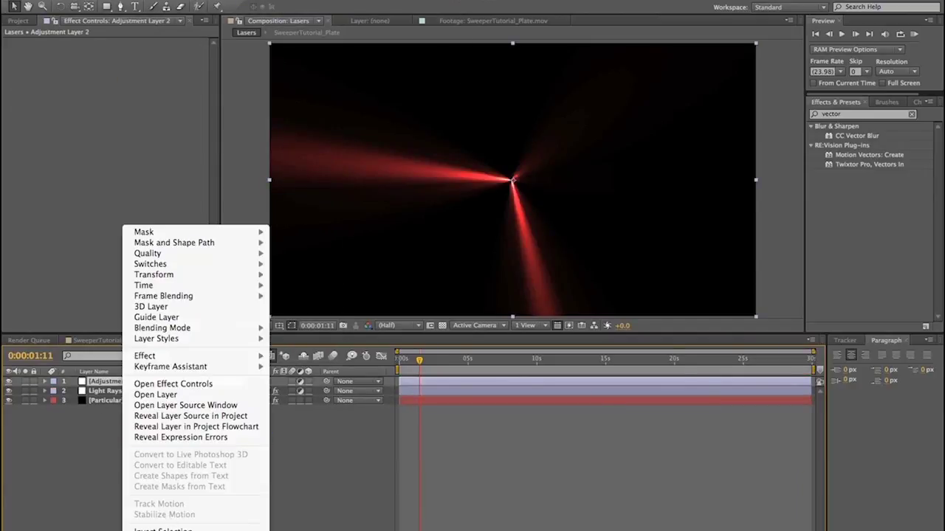
key("Escape")
key("Return")
type("Vector")
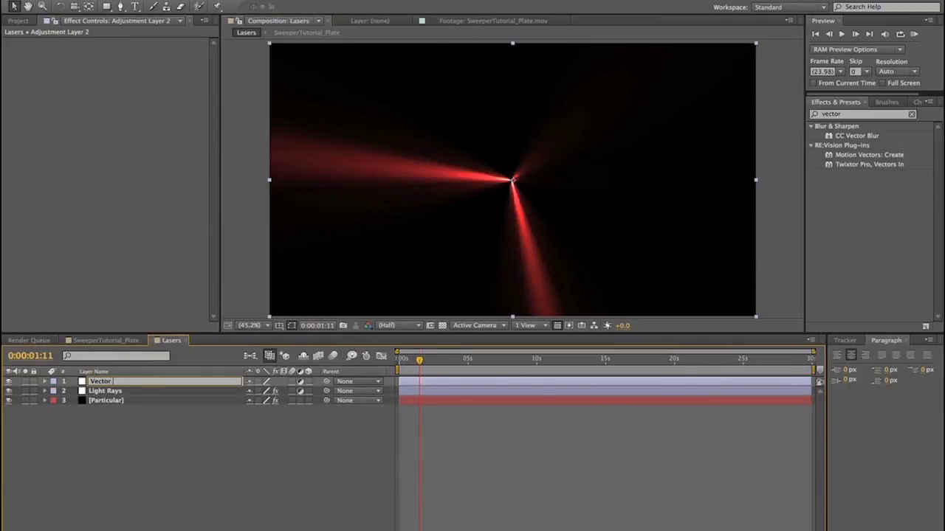
type(" Blur")
key("Return")
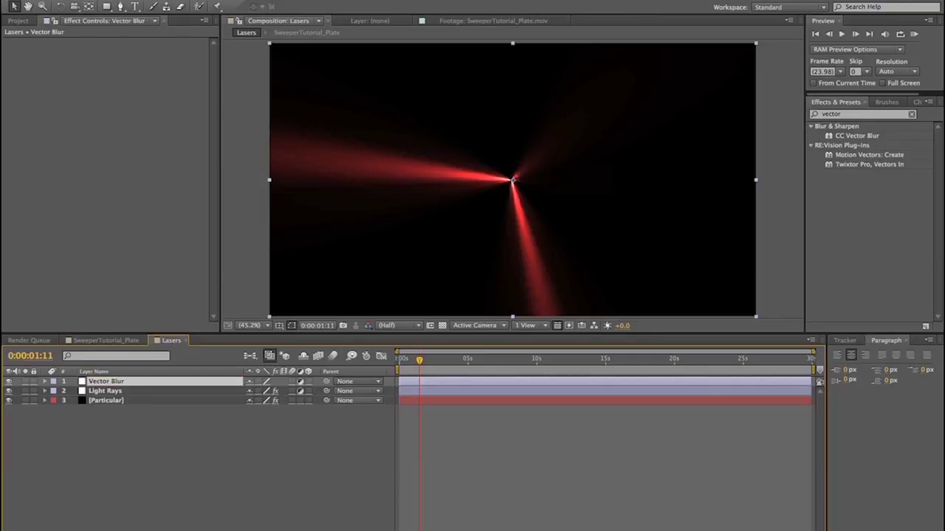
Apply CC Vector Blur to the Vector Blur layer with an Amount of 56, playing back the rays
left_click(871, 135)
left_click_drag(860, 136, 96, 383)
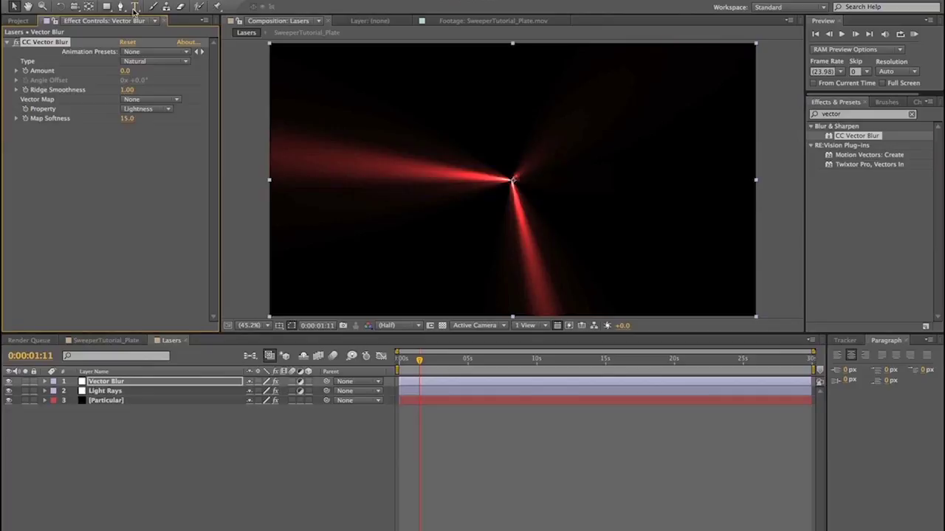
left_click_drag(126, 70, 153, 71)
key("space")
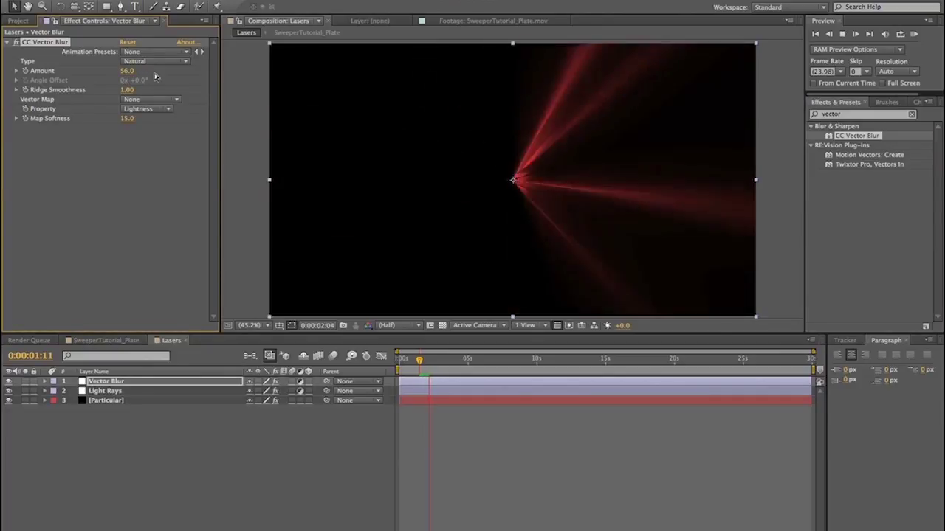
Set the Air physics Spin Frequency of the Particular layer to 15 and play back the faster beams
left_click(122, 401)
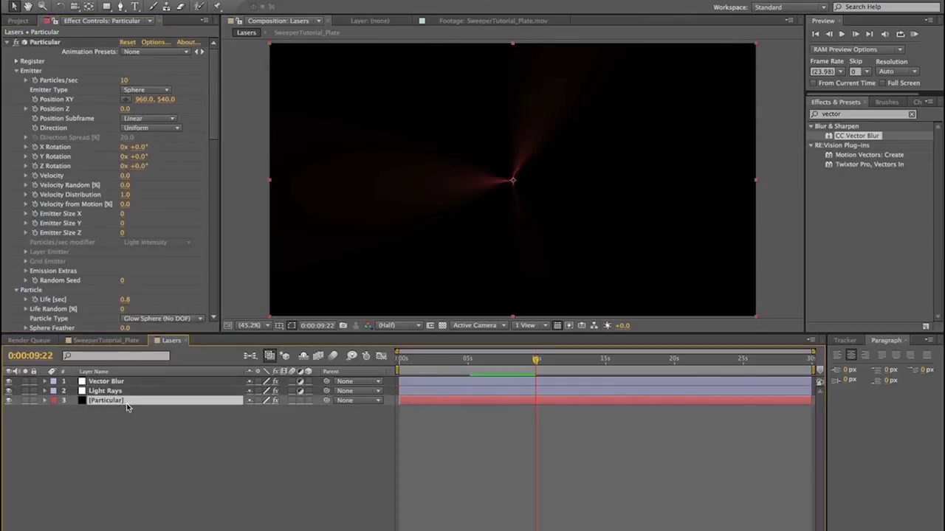
scroll(92, 214, "down", 10)
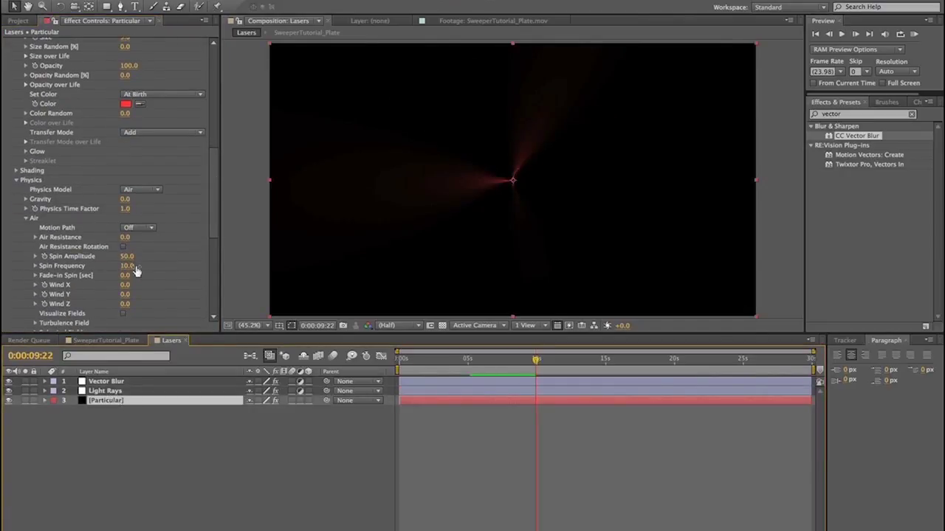
left_click(128, 267)
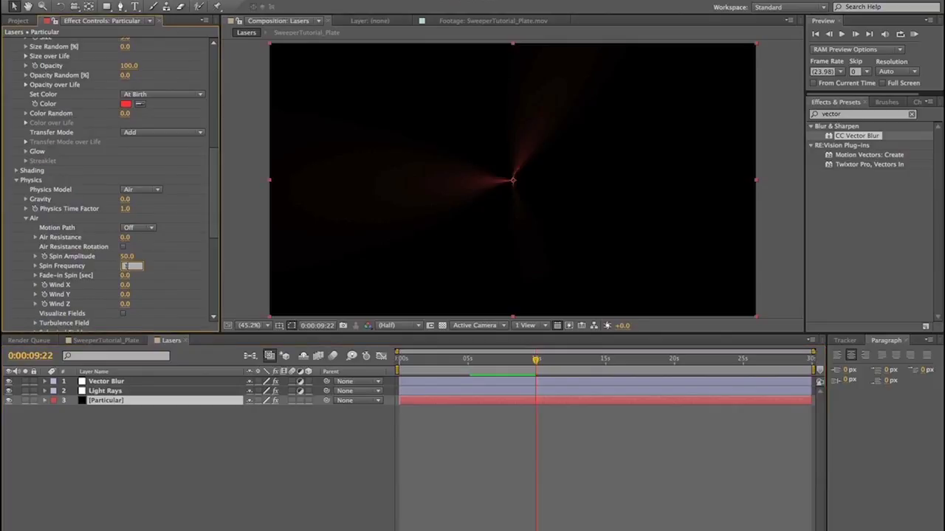
type("15")
key("Return")
key("space")
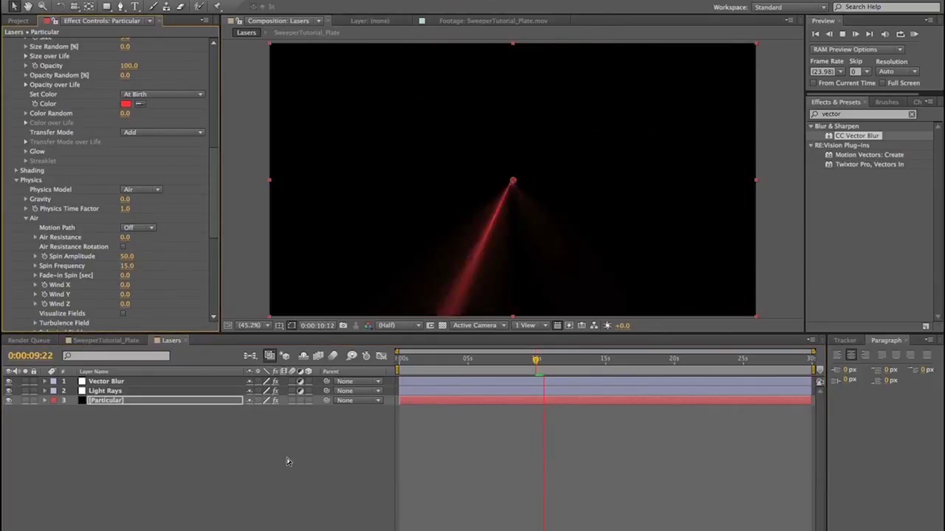
left_click(536, 362)
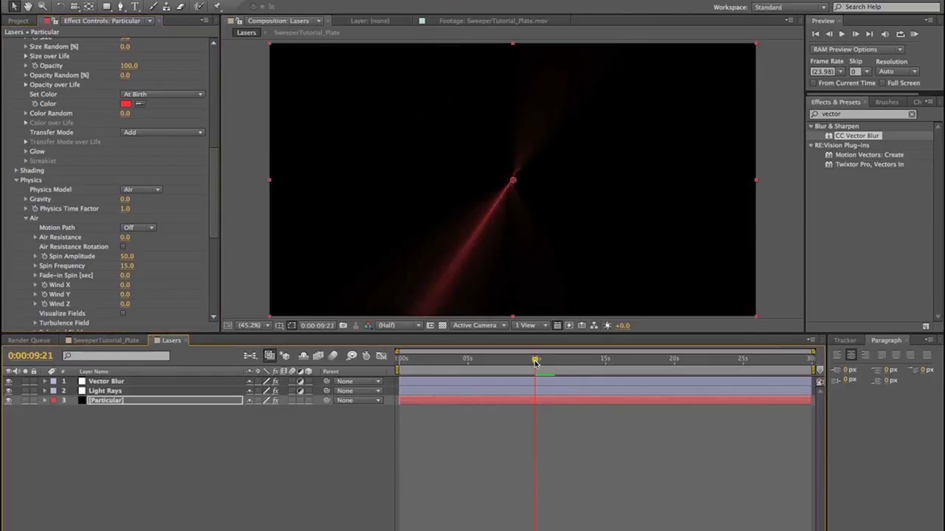
Reduce Particular's emitter to 7 particles per second and play back the lasers
scroll(85, 212, "up", 3)
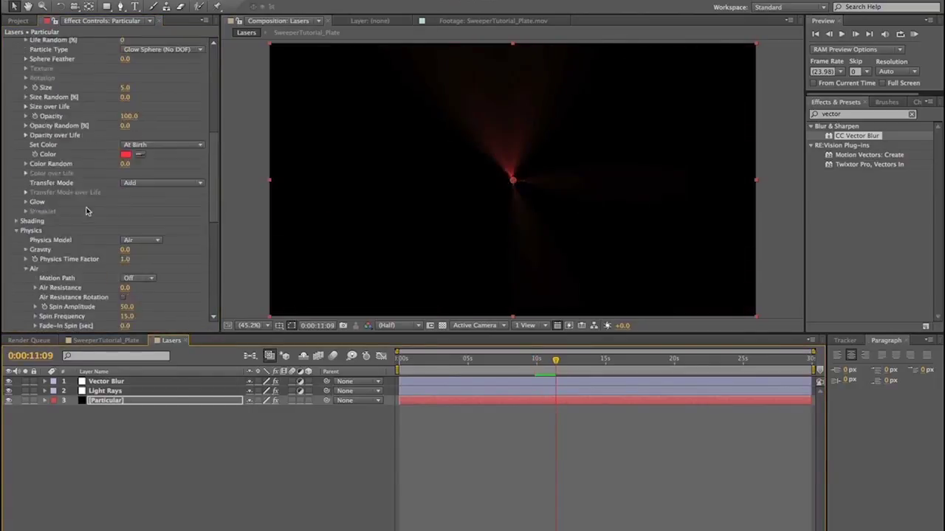
scroll(86, 211, "up", 15)
left_click(127, 79)
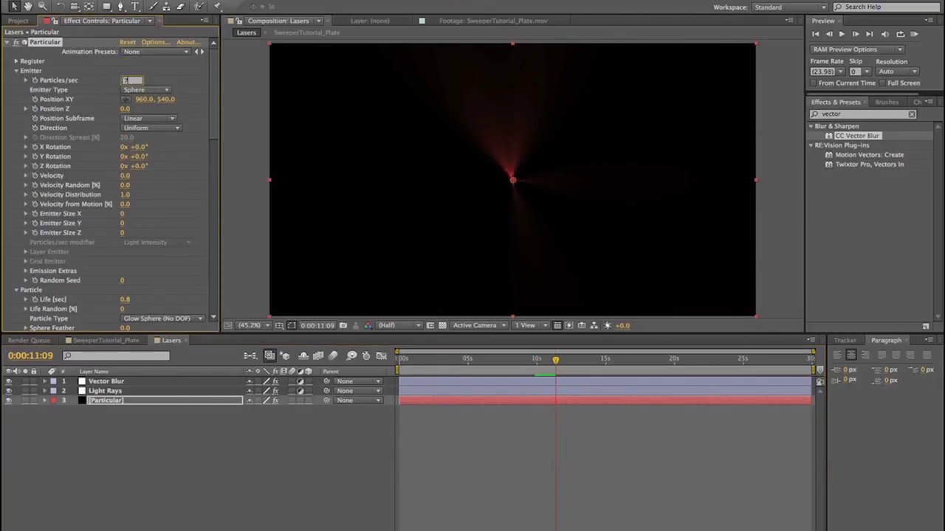
key("Return")
key("space")
key("space")
key("space")
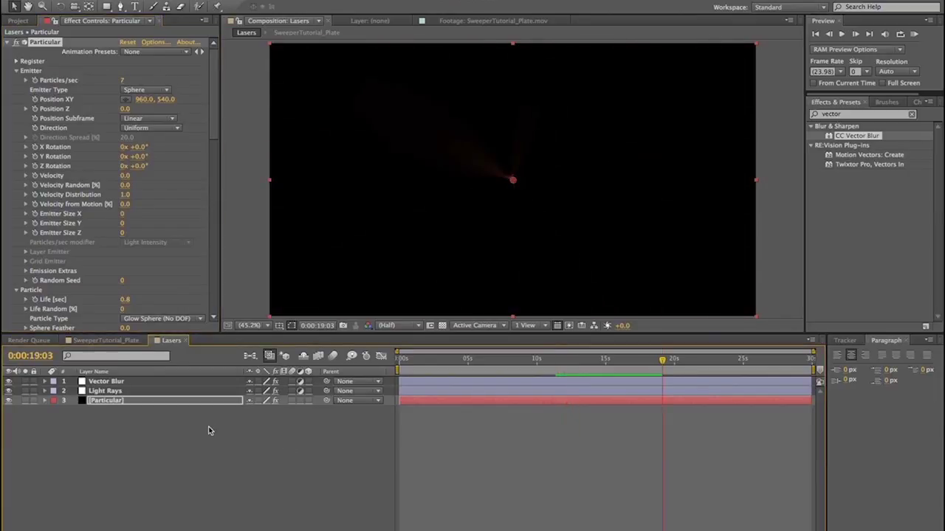
Pre-compose the Vector Blur, Light Rays and Particular layers into a composition named Light Rays, moving all attributes
left_click(125, 382, "shift")
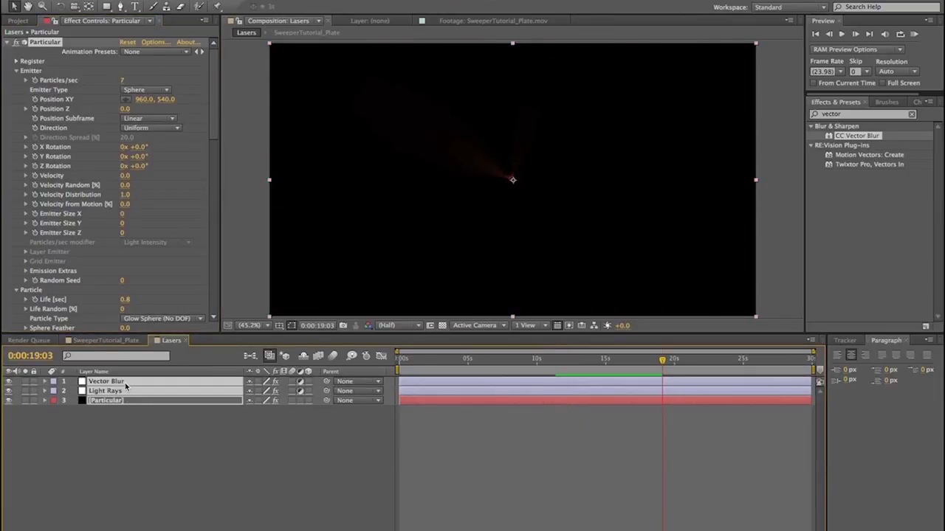
key("ctrl+shift+c")
type("Light Rays")
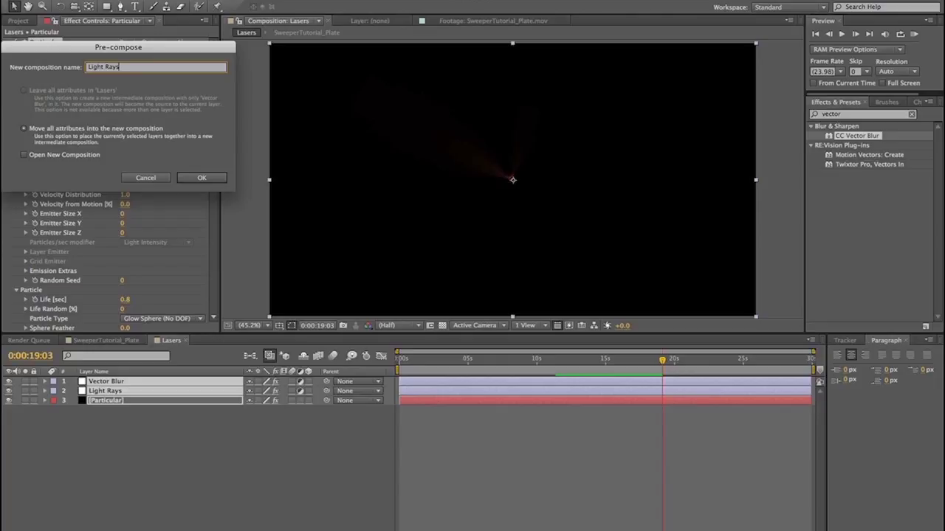
key("Return")
left_click(137, 445)
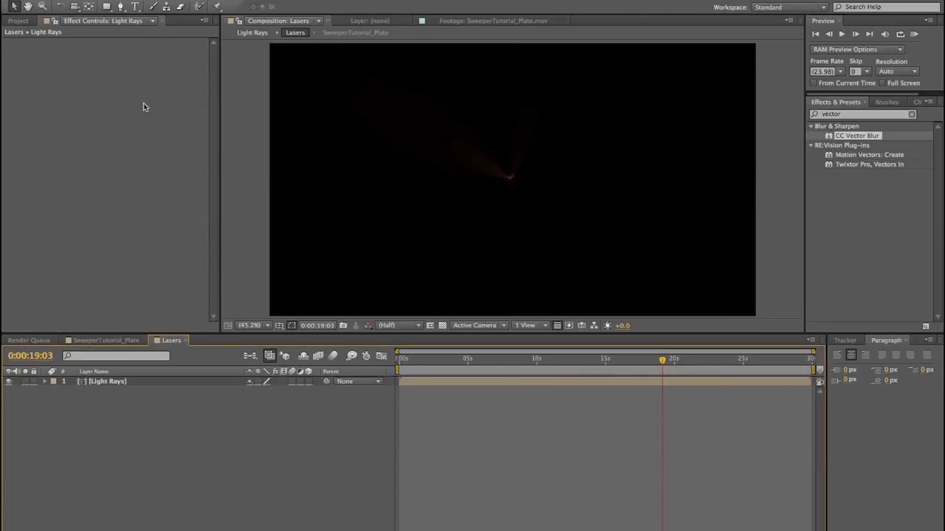
Create a comp-size black solid named Form above the Light Rays precomp
left_click(152, 1)
mouse_move(214, 3)
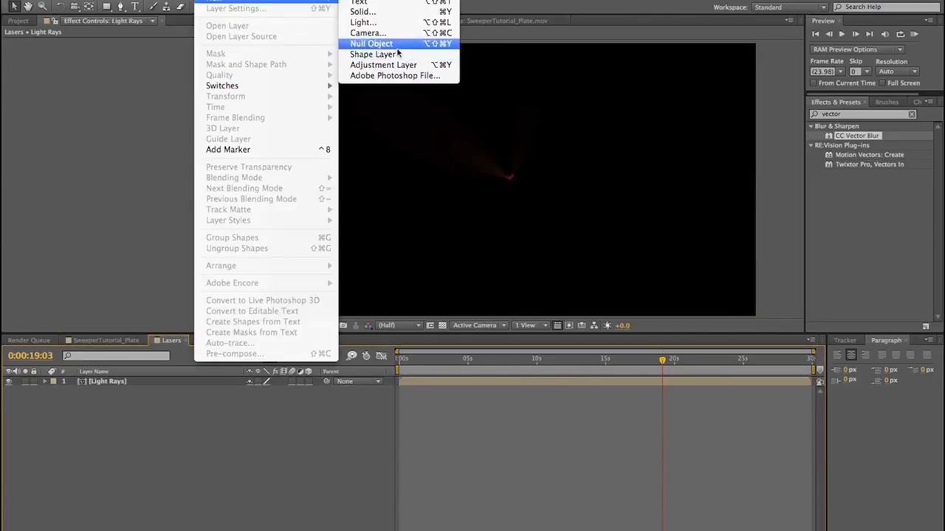
left_click(362, 12)
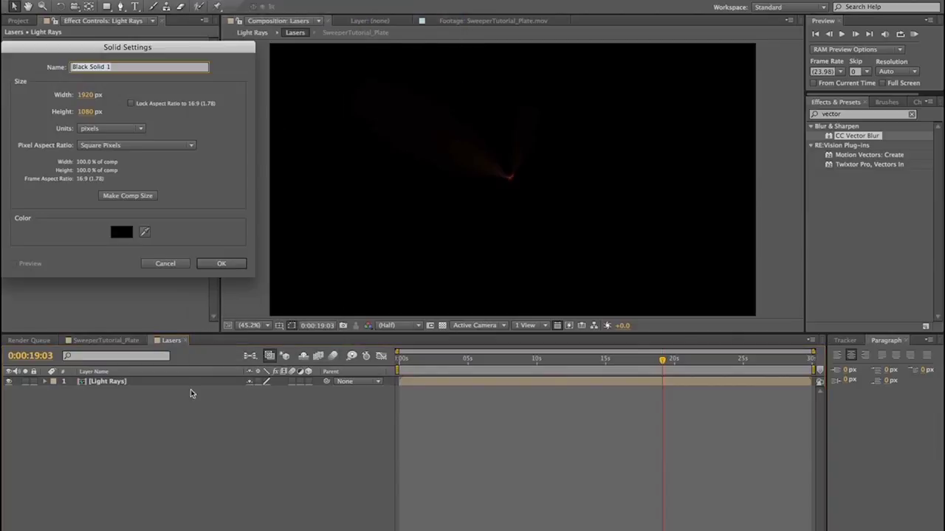
type("Form")
key("Return")
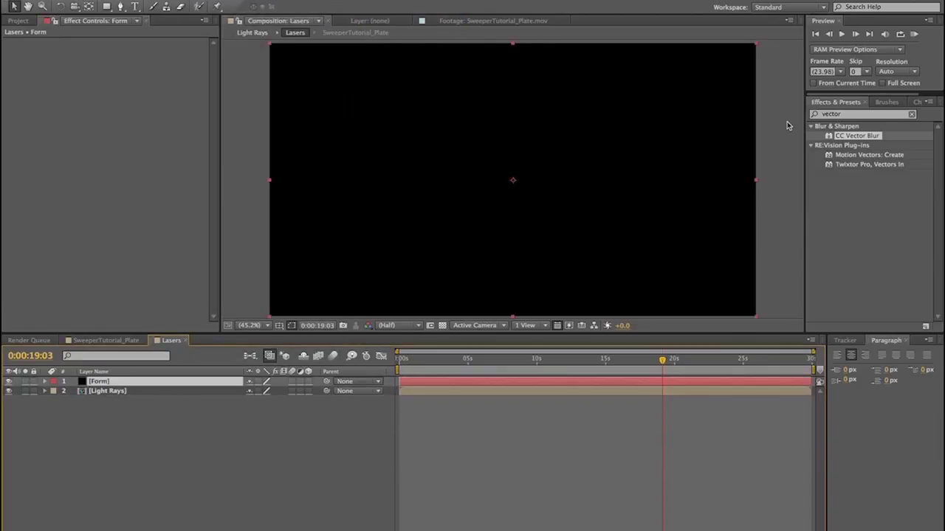
Find the Trapcode Form effect and apply it to the Form solid
left_click(855, 114)
type("form")
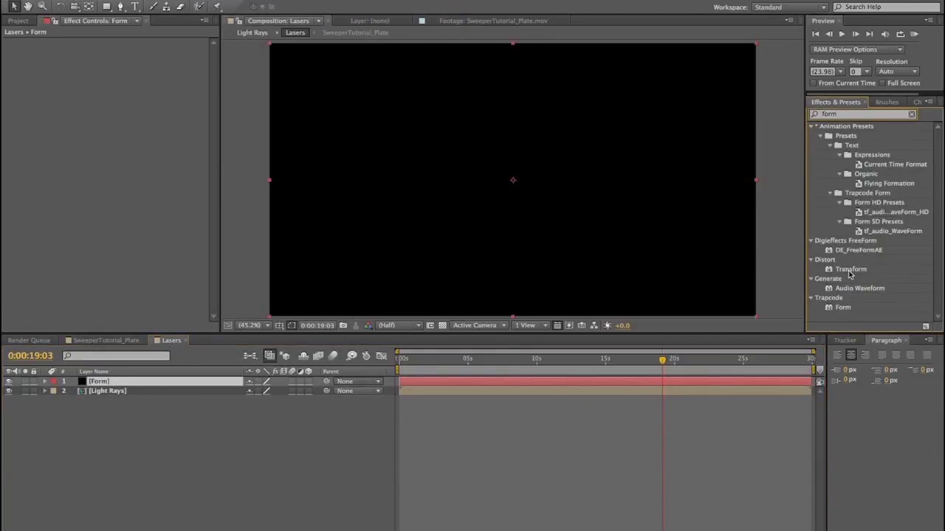
left_click_drag(842, 307, 100, 383)
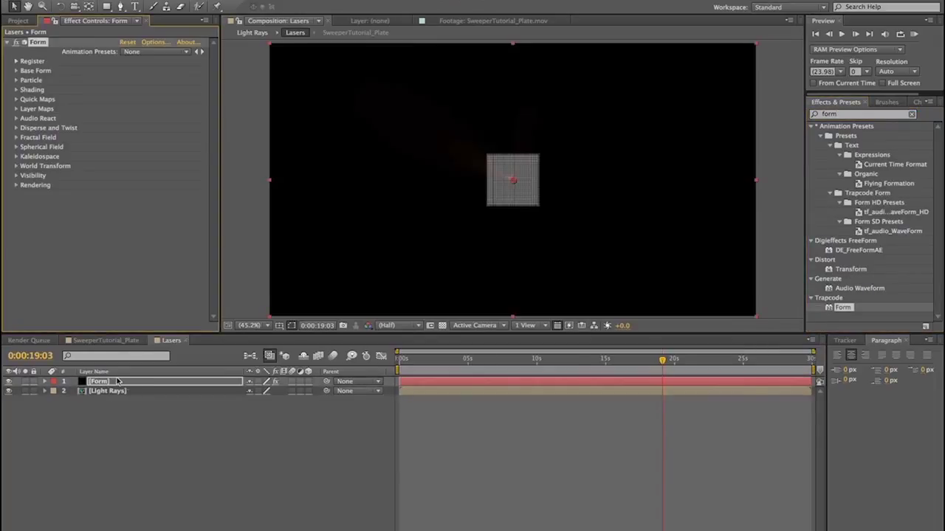
Load the tf_WipeThing1_HD animation preset for the Form effect
left_click(174, 53)
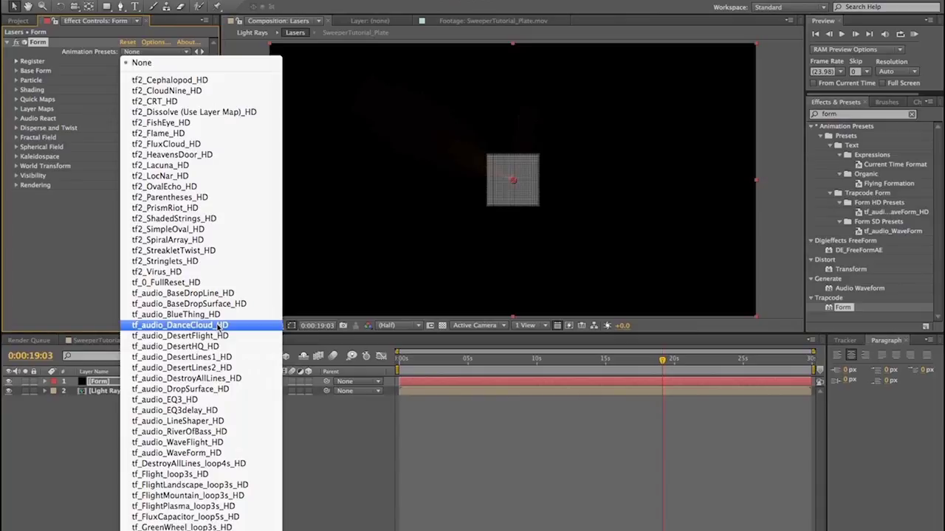
scroll(218, 327, "down", 10)
scroll(219, 327, "down", 8)
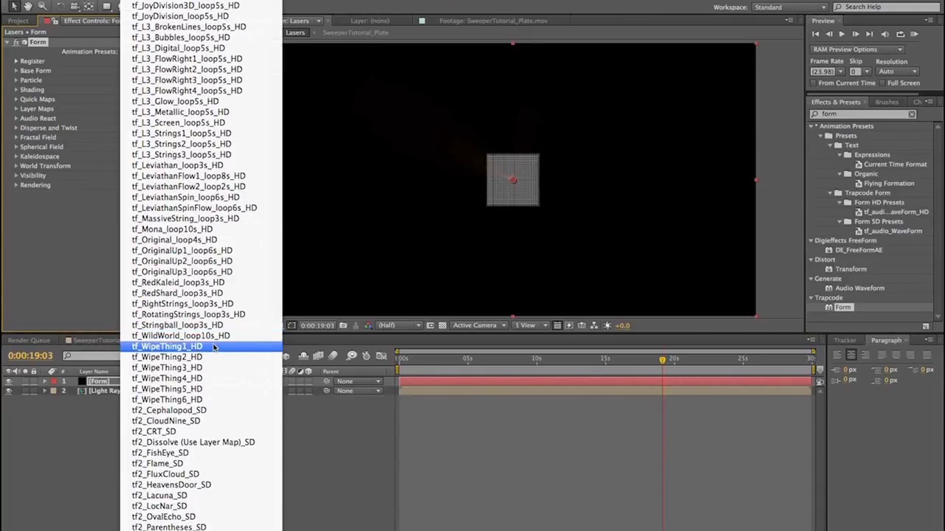
left_click(214, 346)
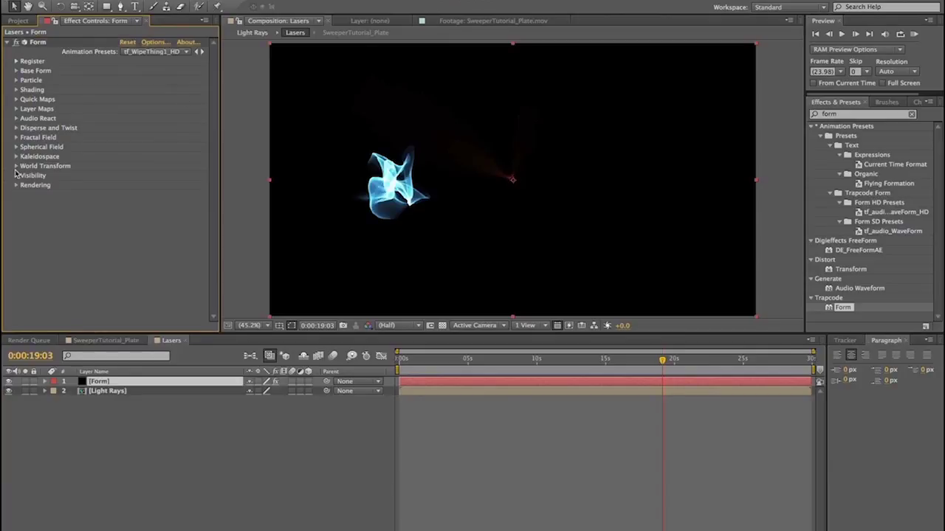
Remove the animation from Form's World Transform X Offset and set the offset to 0
left_click(17, 166)
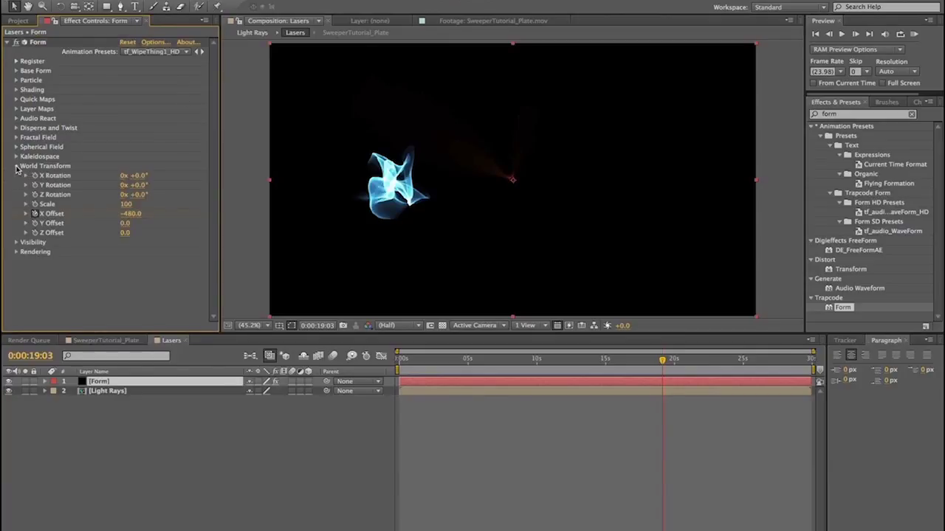
left_click(36, 214, "alt")
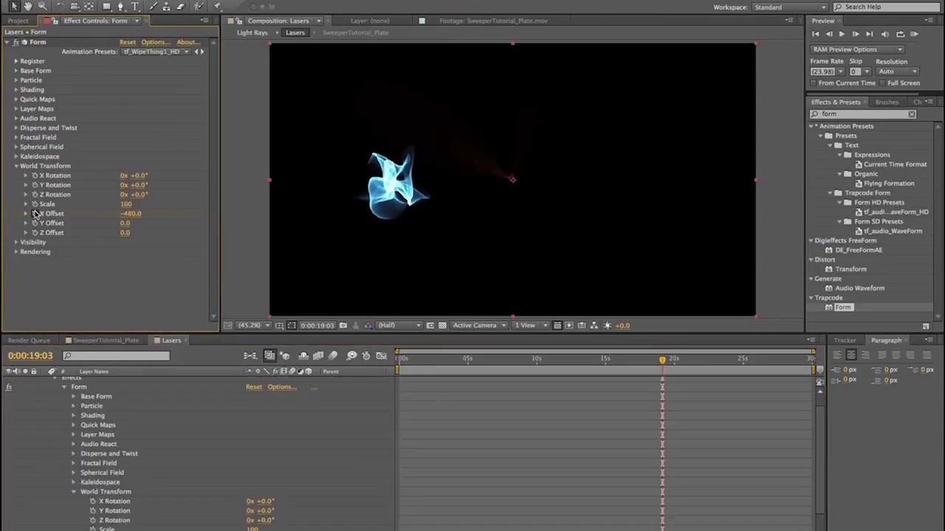
left_click(34, 213)
left_click(131, 213)
type("0")
key("Return")
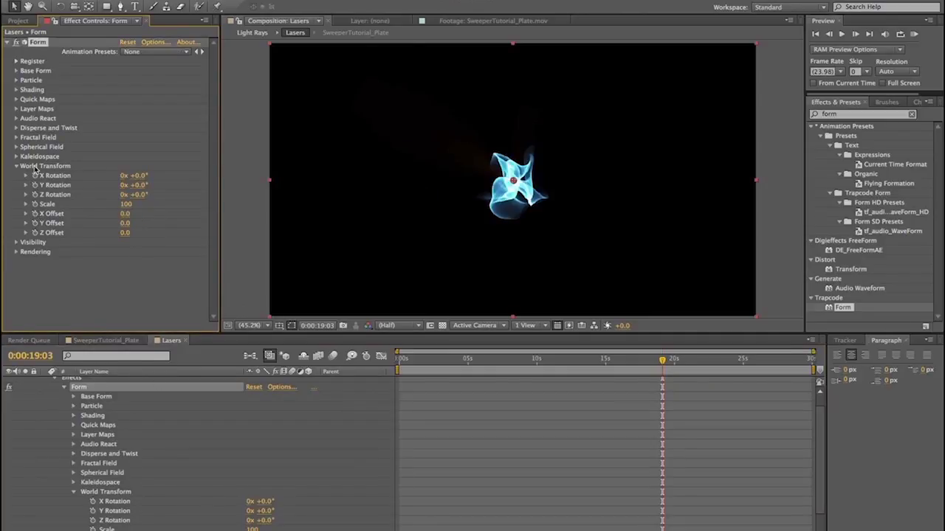
Return to the start of the composition and set Form's Spherical Field Sphere 1 Strength to 100
left_click(15, 147)
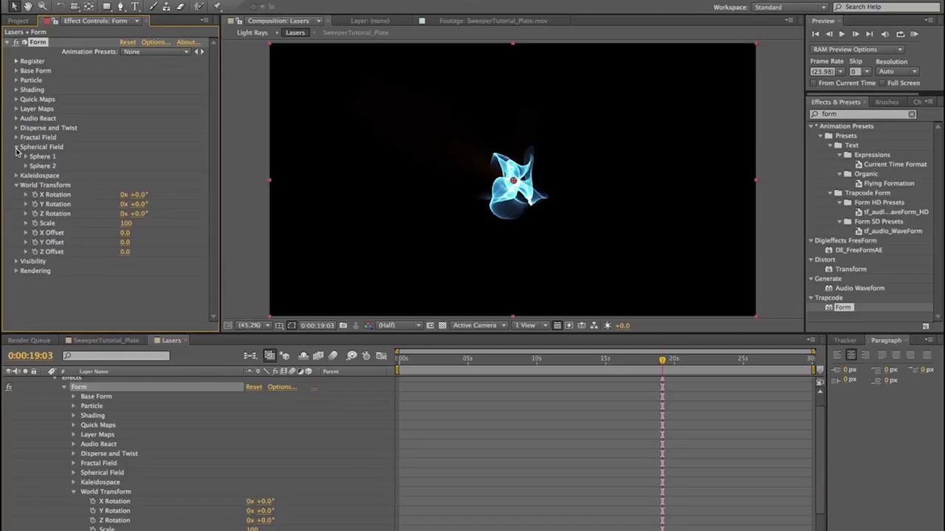
left_click(26, 156)
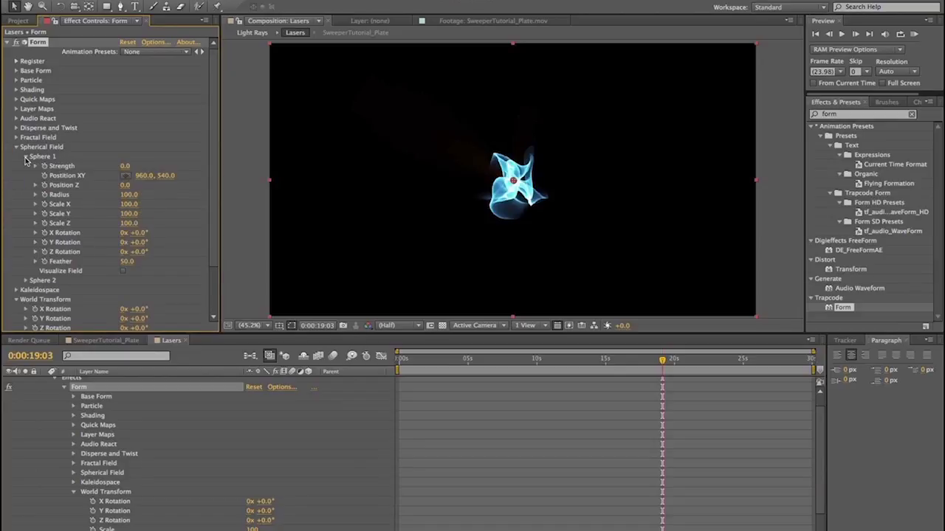
left_click(124, 177)
left_click(124, 177)
left_click_drag(493, 359, 376, 369)
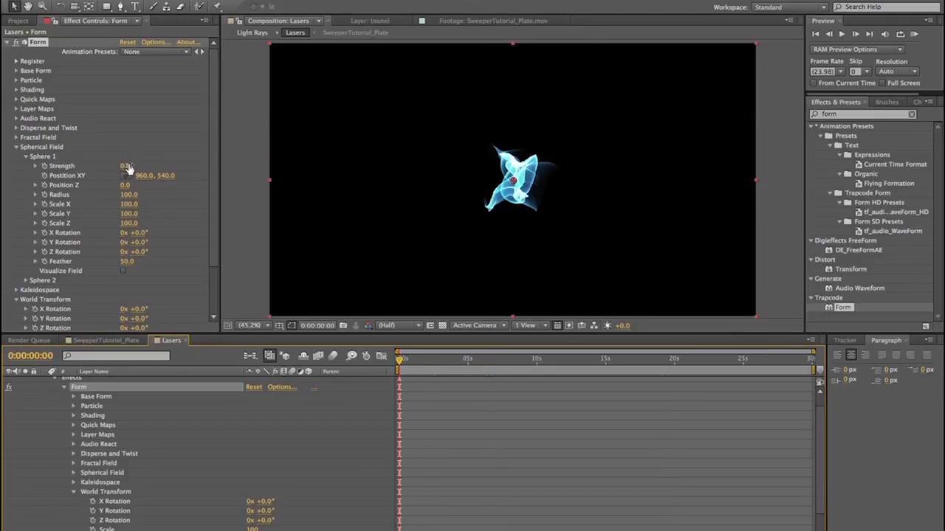
left_click_drag(125, 166, 209, 164)
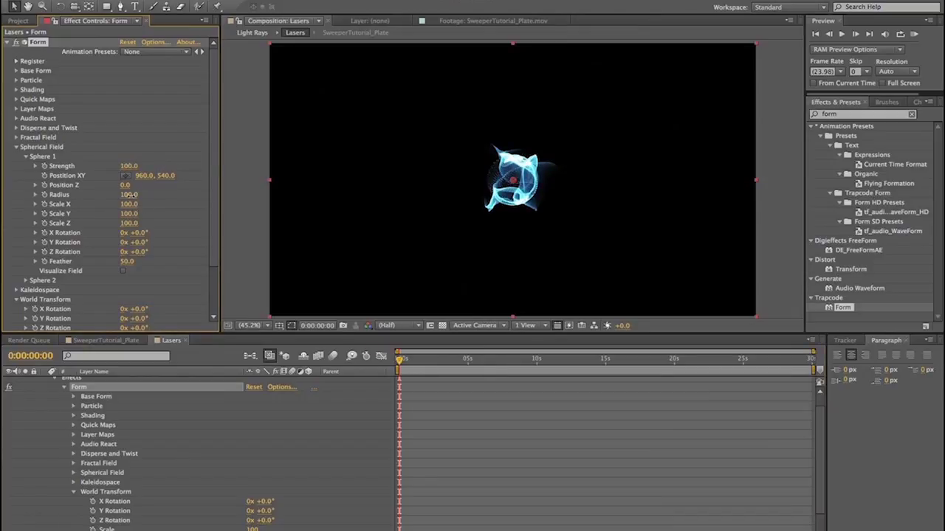
Set the Radius of Form's Sphere 1 to 930 and play back the expanded particles
left_click_drag(127, 194, 178, 197)
key("space")
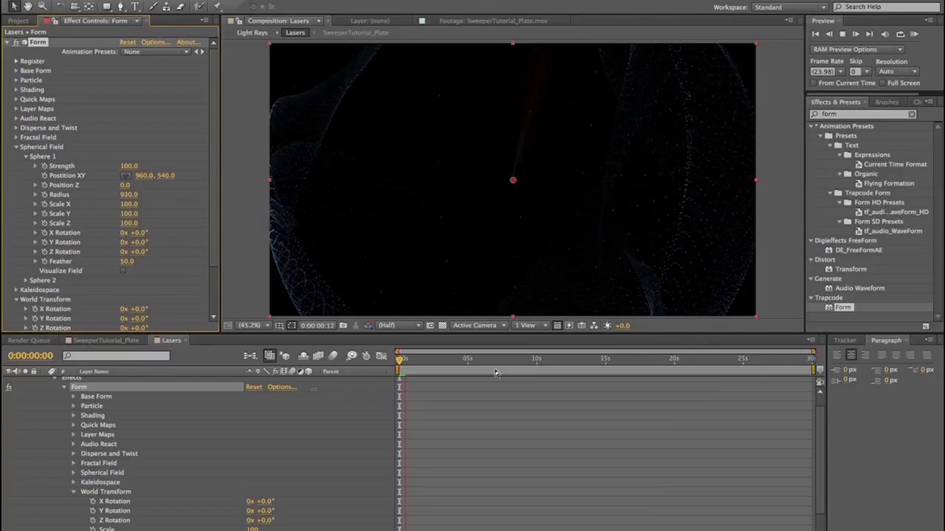
key("space")
scroll(129, 379, "down", 2)
scroll(128, 379, "down", 1)
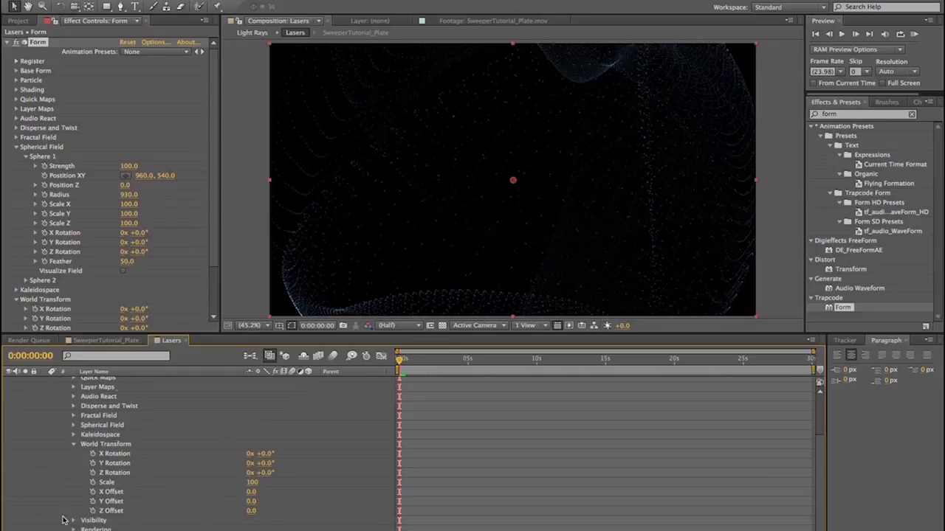
Set the Radius of Form's Spherical Field Sphere 1 to 1070
scroll(158, 495, "up", 4)
key("space")
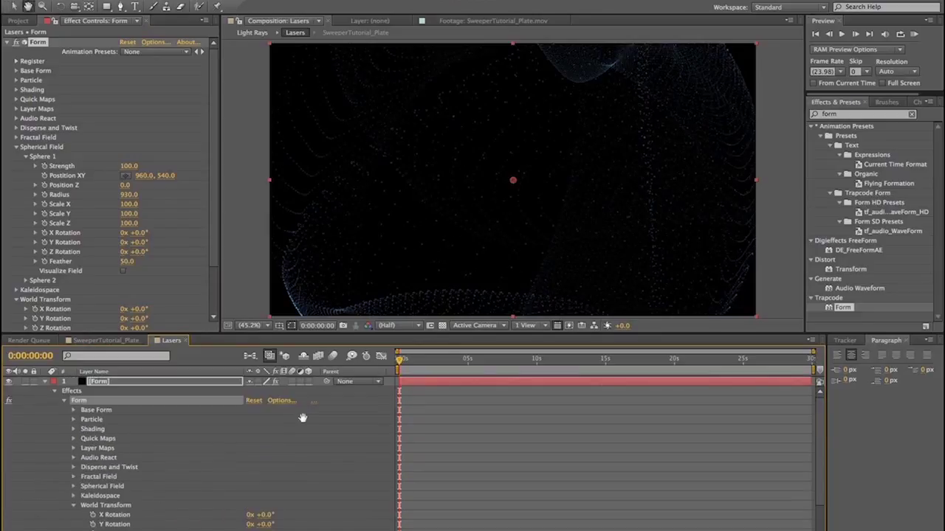
left_click_drag(126, 194, 61, 176)
Set Form's Sphere 1 Strength to -20 and keyframe it at the start of the composition
left_click(128, 167)
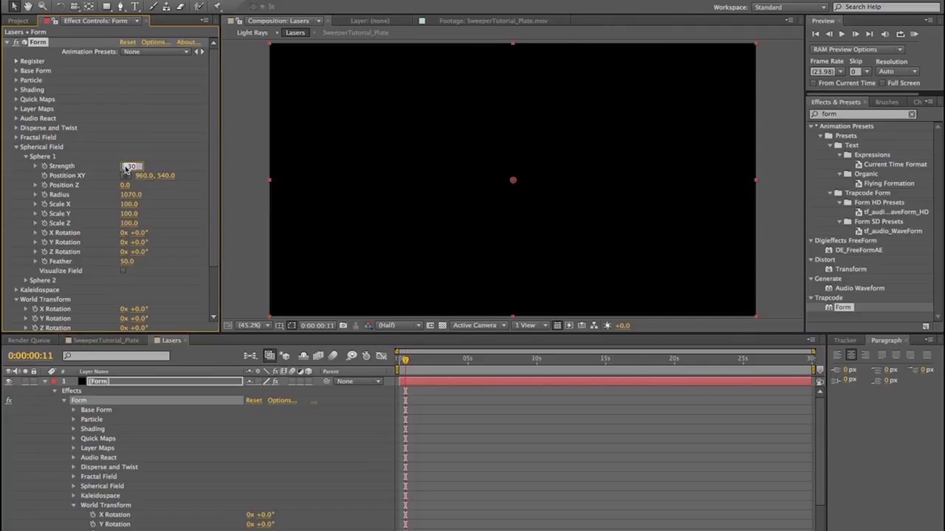
type("0")
key("Return")
left_click(126, 167)
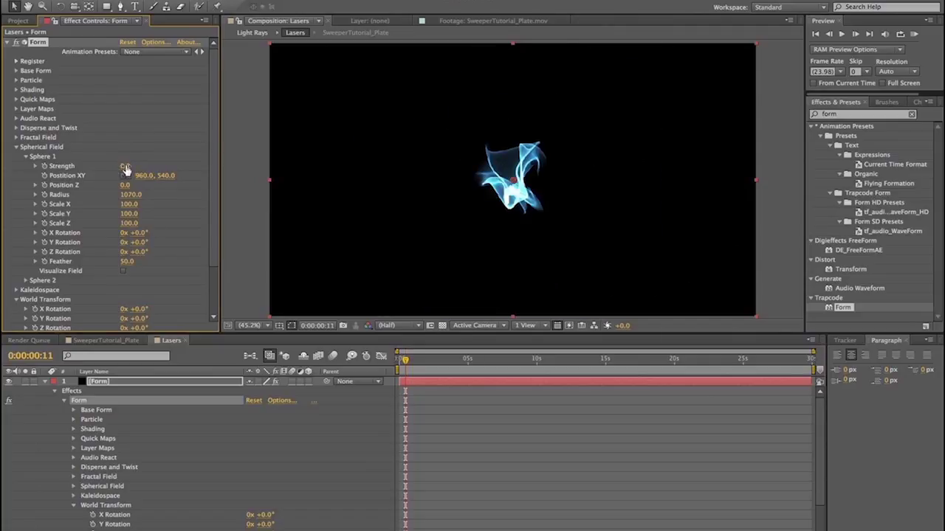
left_click_drag(122, 166, 116, 166)
left_click_drag(406, 364, 344, 365)
left_click(45, 166)
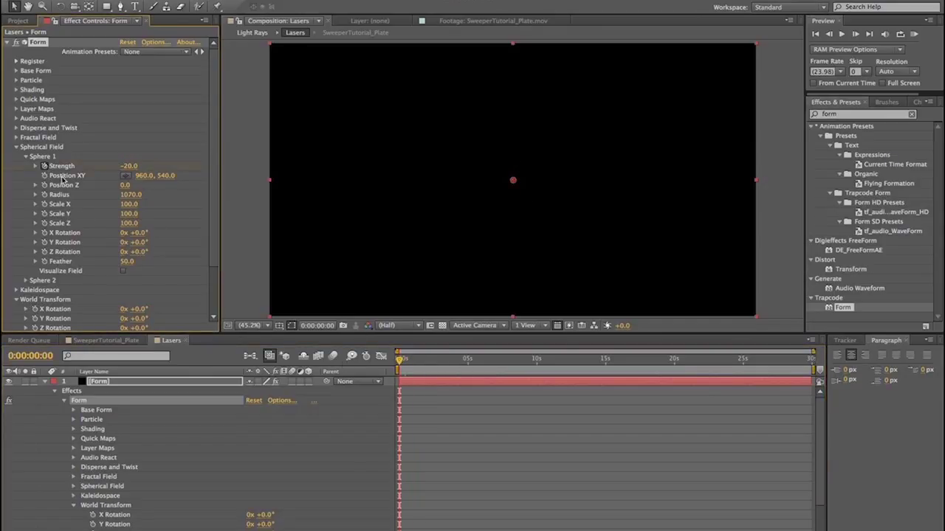
Move to 0:00:00:12 and set Form's Sphere 1 Strength to 100
left_click(403, 363)
key("Page_Down")
key("Page_Down")
key("Page_Down")
key("Page_Down")
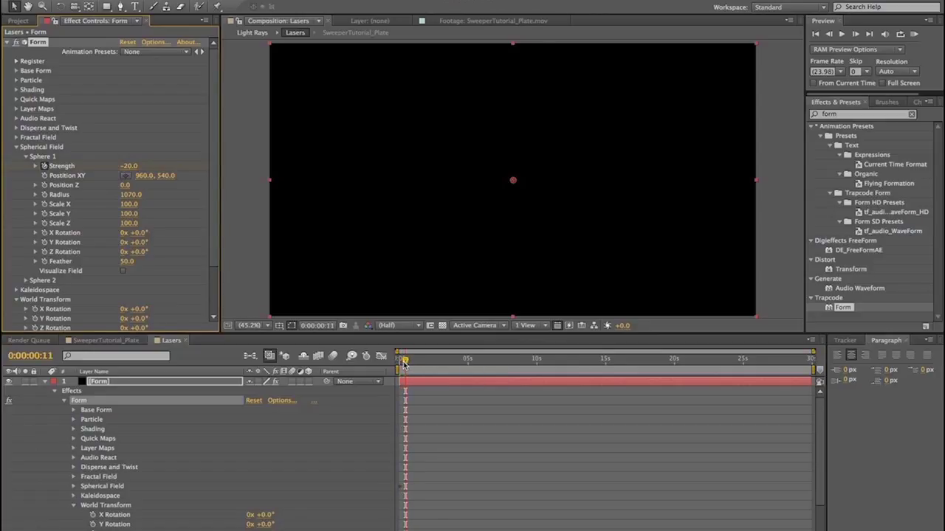
left_click_drag(136, 163, 200, 163)
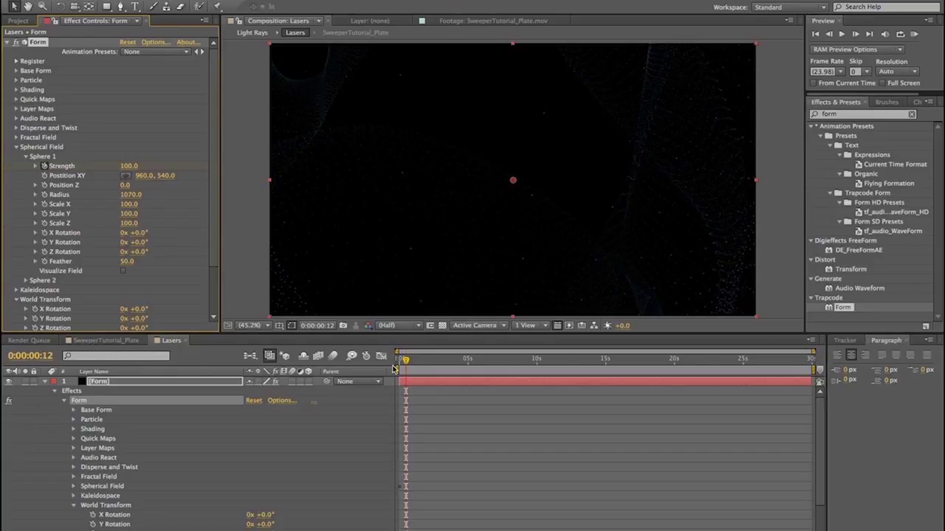
Play back the Sphere 1 Strength animation from the start of the composition
left_click_drag(405, 360, 365, 360)
key("space")
key("space")
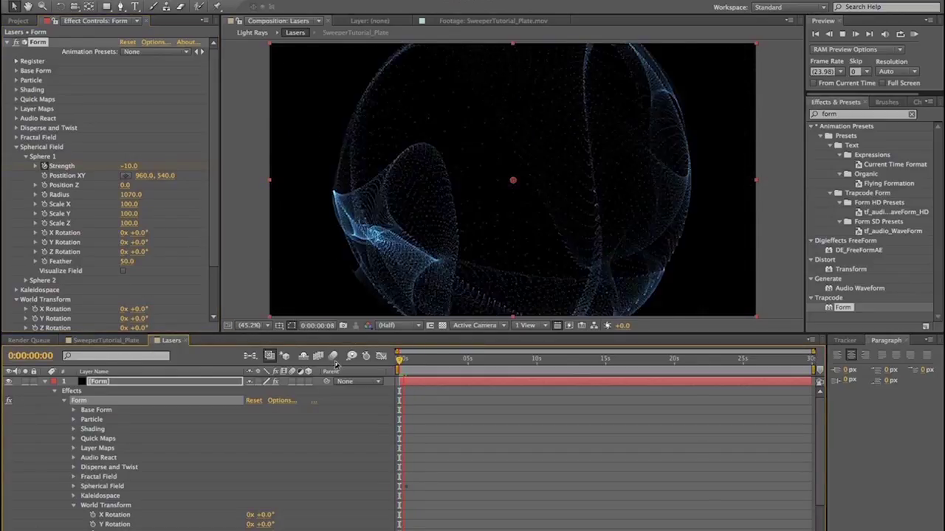
left_click_drag(408, 360, 342, 362)
key("space")
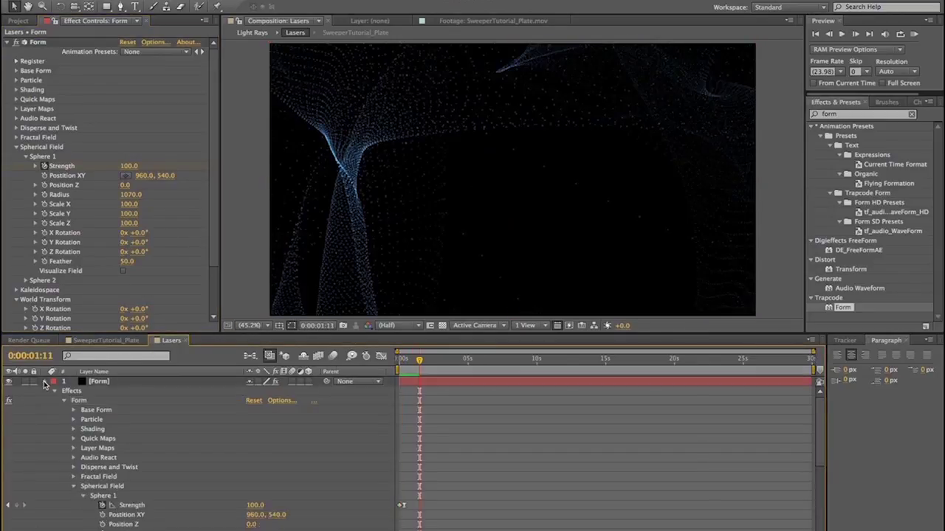
Collapse the Form layer's properties, add an adjustment layer above it and rename it Vector Blur
left_click(45, 381)
left_click(210, 1)
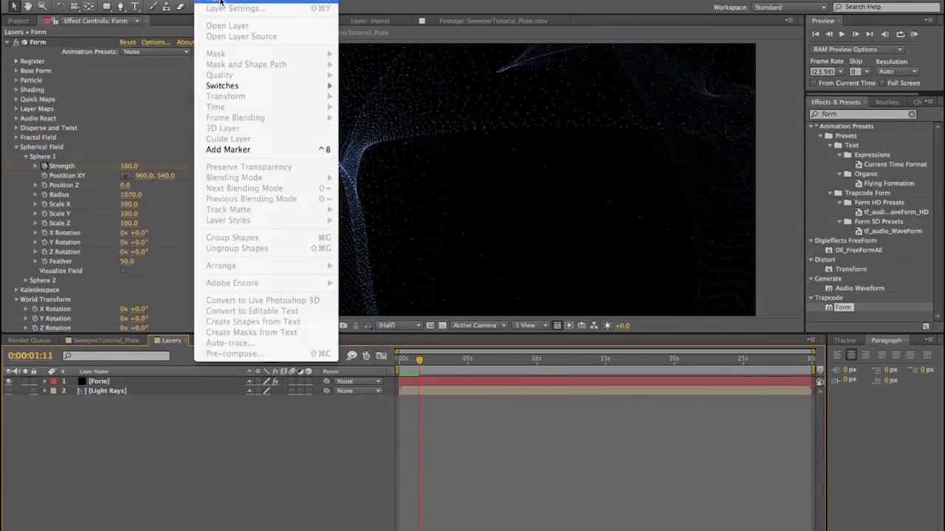
mouse_move(310, 0)
left_click(405, 65)
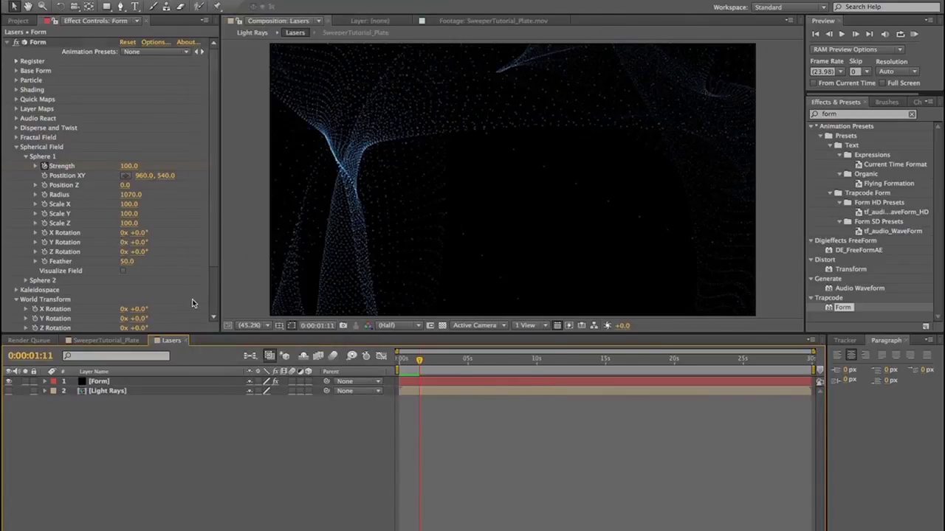
right_click(114, 383)
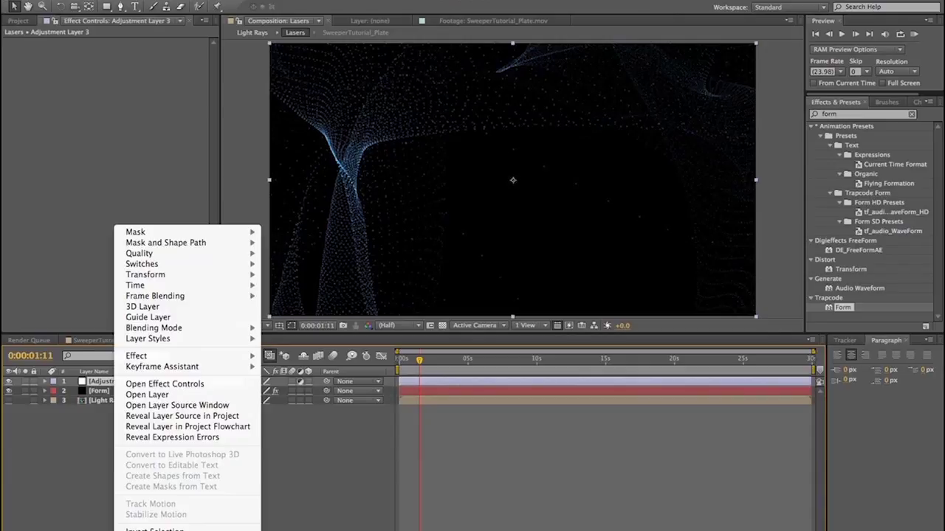
key("Escape")
key("Return")
type("Vector Blur")
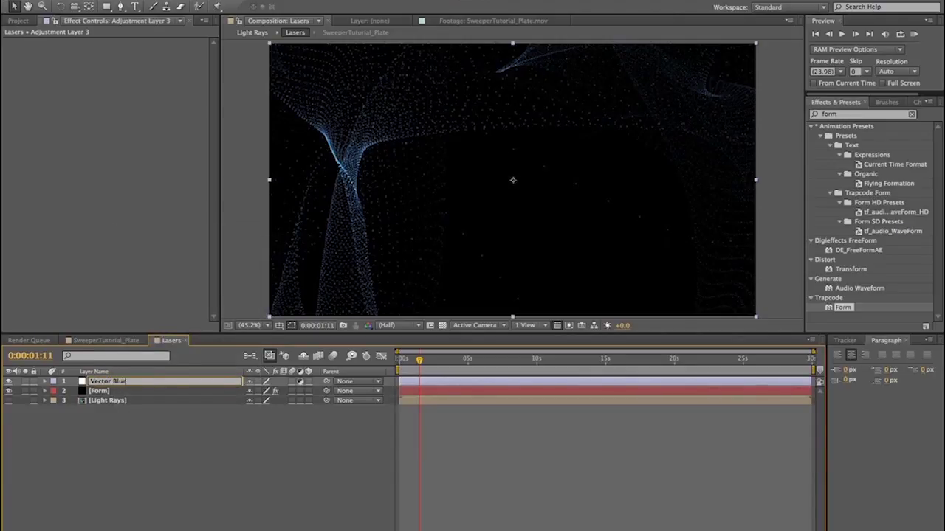
key("Return")
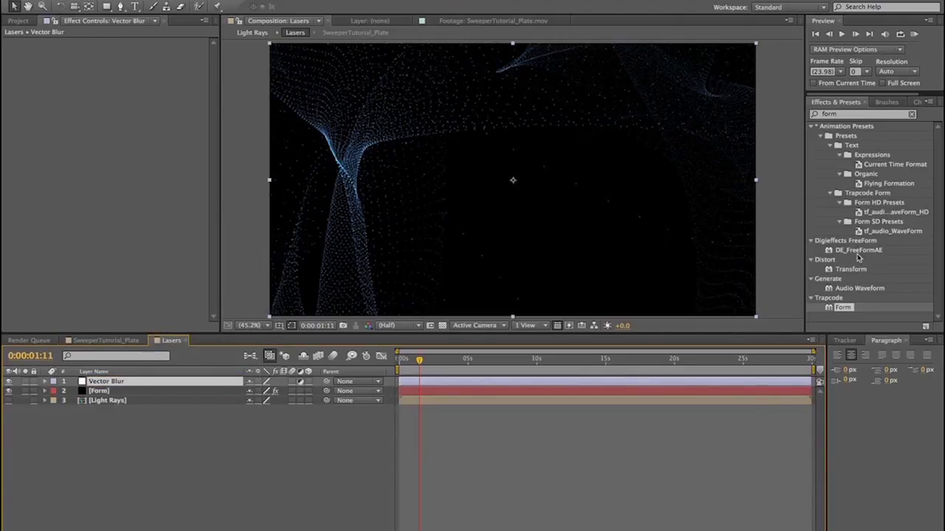
Apply the CC Vector Blur effect to the Vector Blur adjustment layer and raise its Amount
double_click(832, 114)
type("vect")
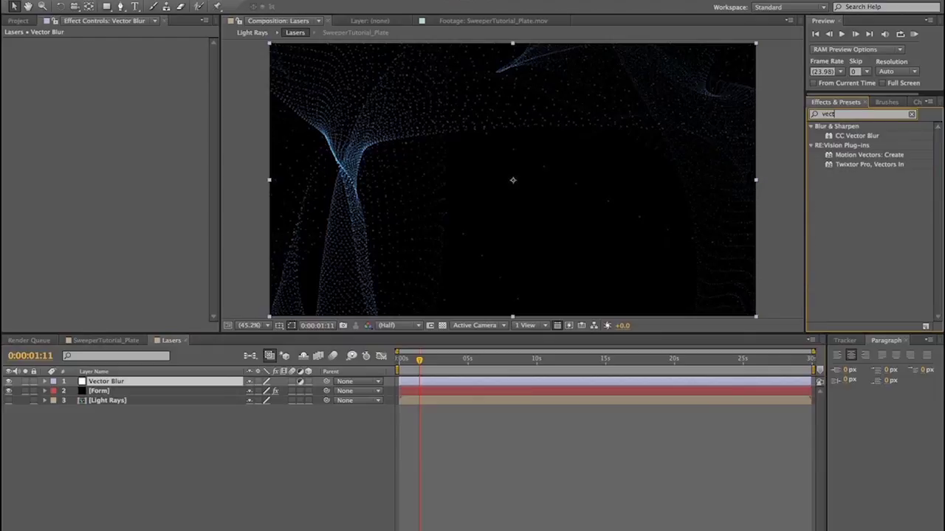
left_click_drag(841, 135, 114, 383)
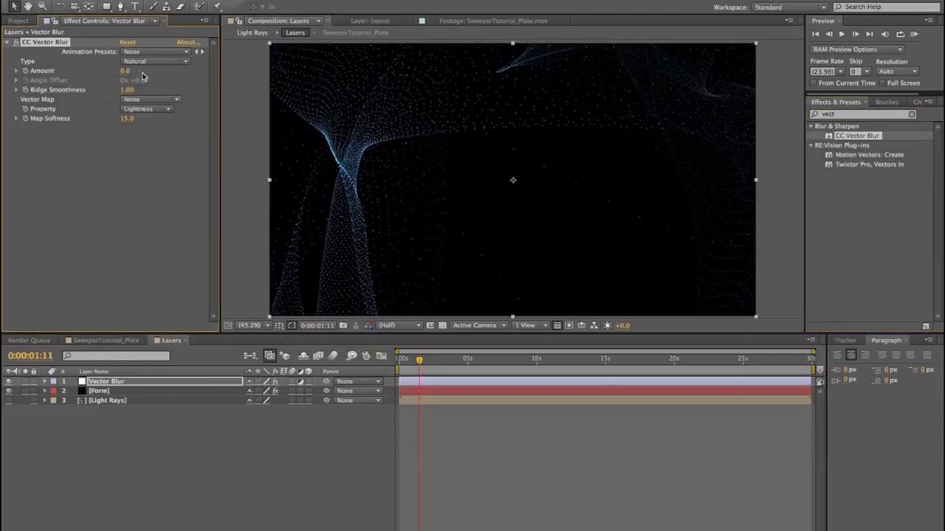
left_click_drag(127, 71, 158, 70)
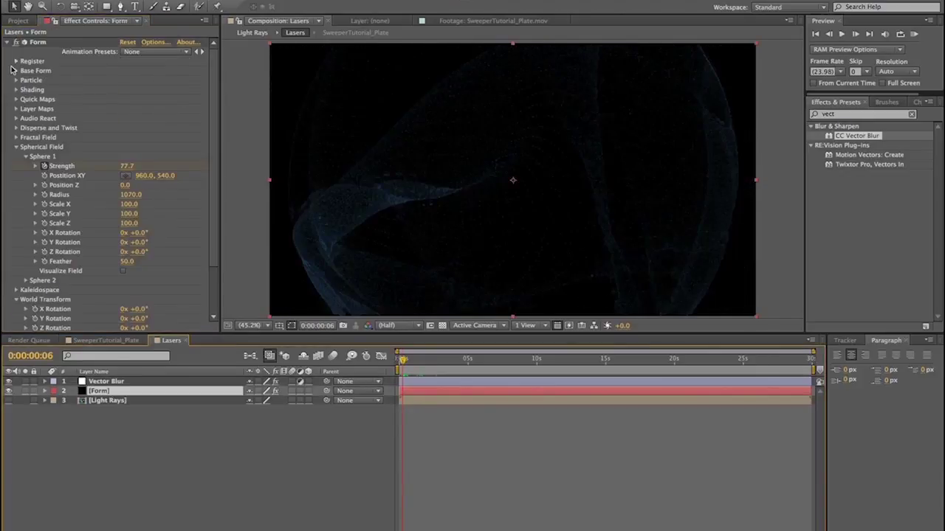
Set Form's particle Size to 3, change the particle Color to red and preview the recolored particles
left_click(15, 79)
left_click_drag(122, 129, 126, 128)
left_click(125, 166)
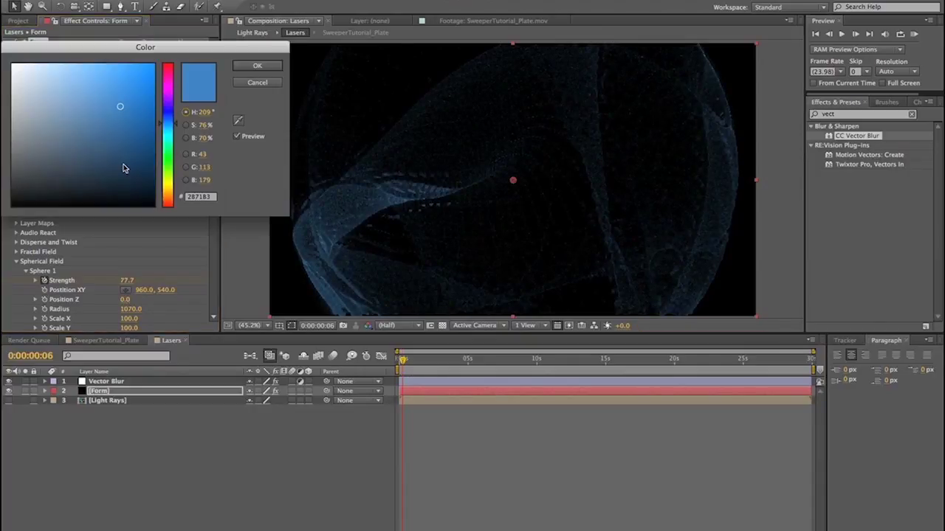
left_click_drag(167, 204, 169, 209)
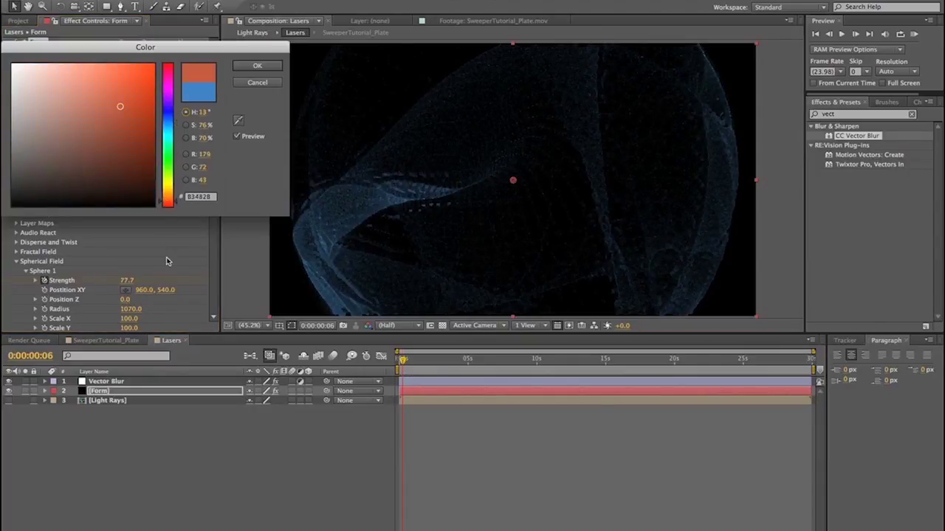
left_click(243, 70)
key("space")
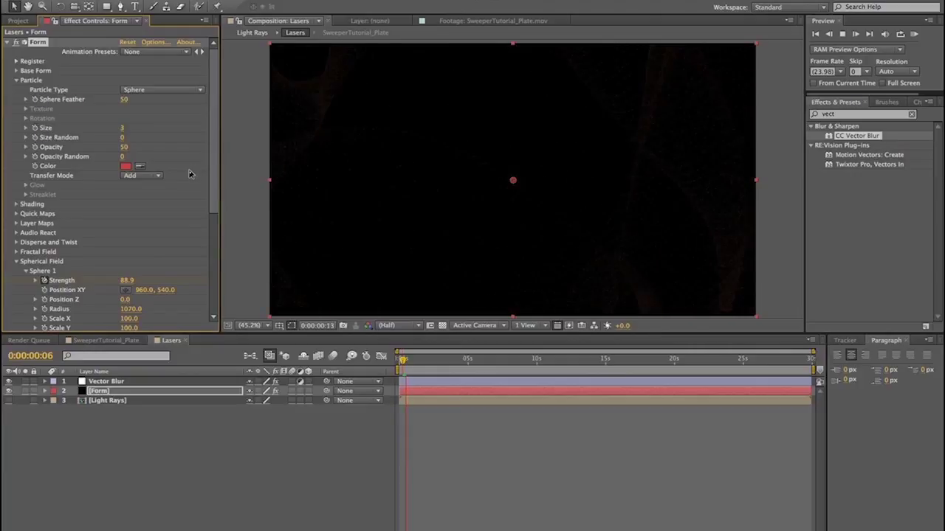
key("space")
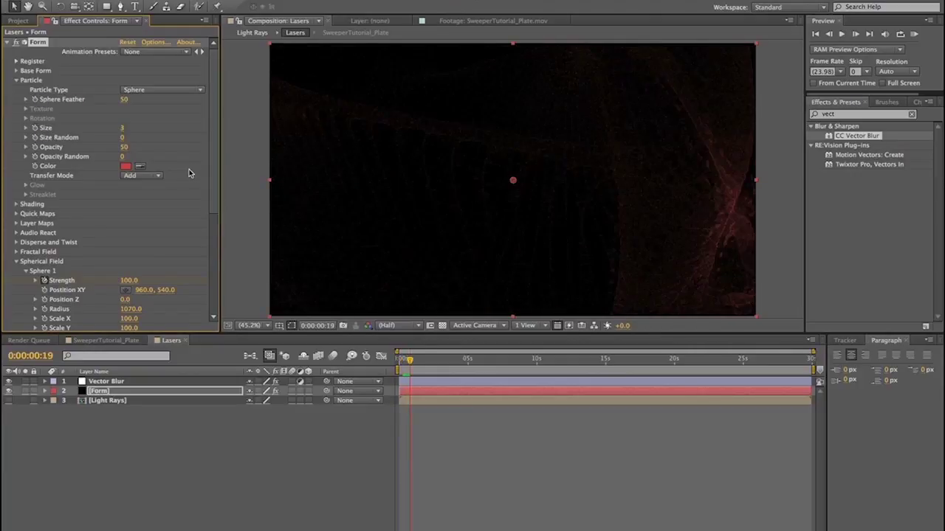
Set Form's particle Size to 5 and play back the effect from the start
left_click(189, 169)
left_click(124, 131)
type("5")
key("Return")
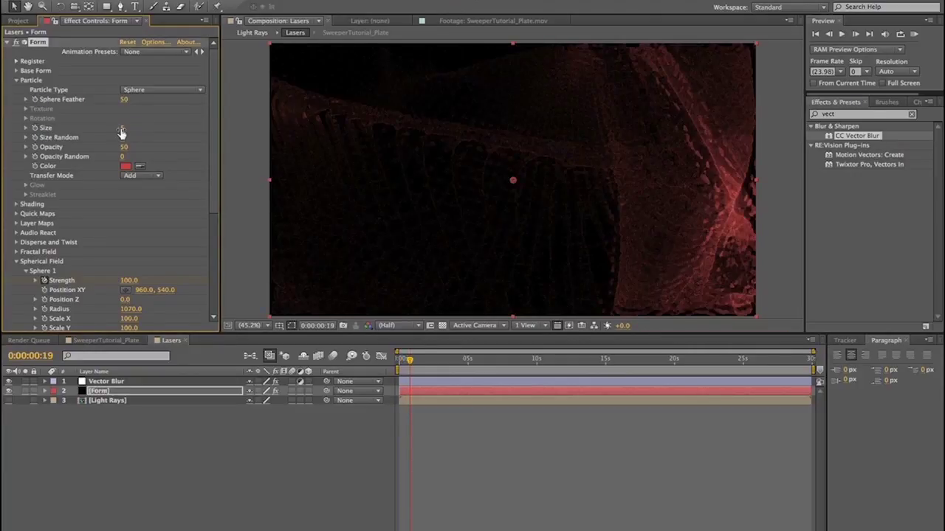
key("space")
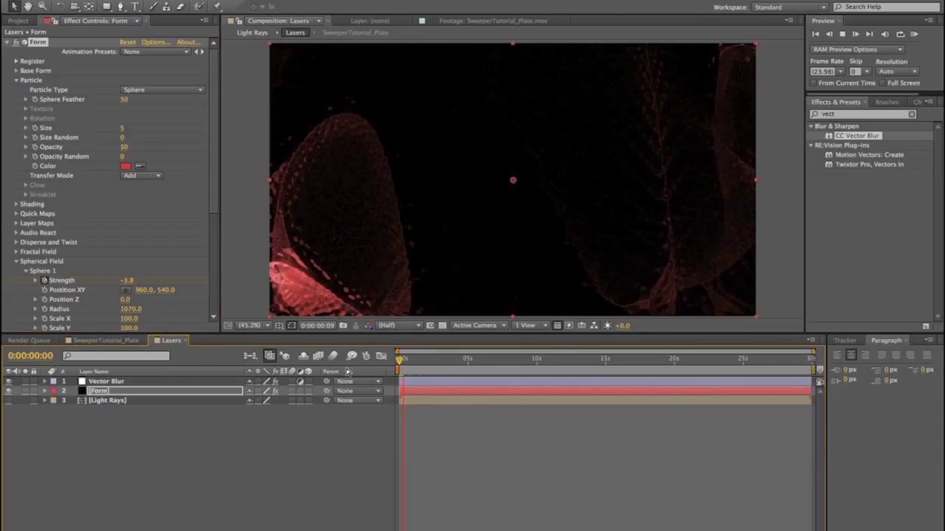
Add another adjustment layer above the Vector Blur layer and rename it Glow
left_click(209, 0)
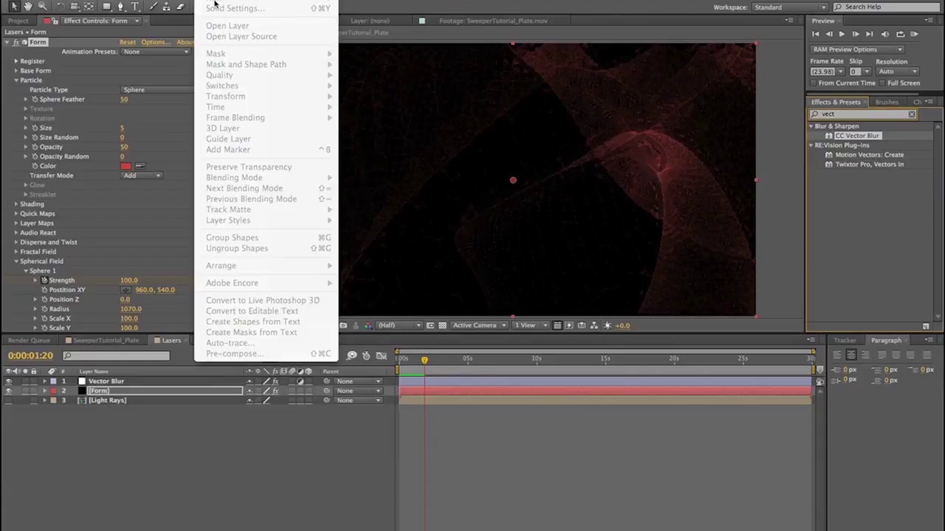
left_click(215, 2)
left_click(185, 428)
left_click(215, 0)
mouse_move(216, 0)
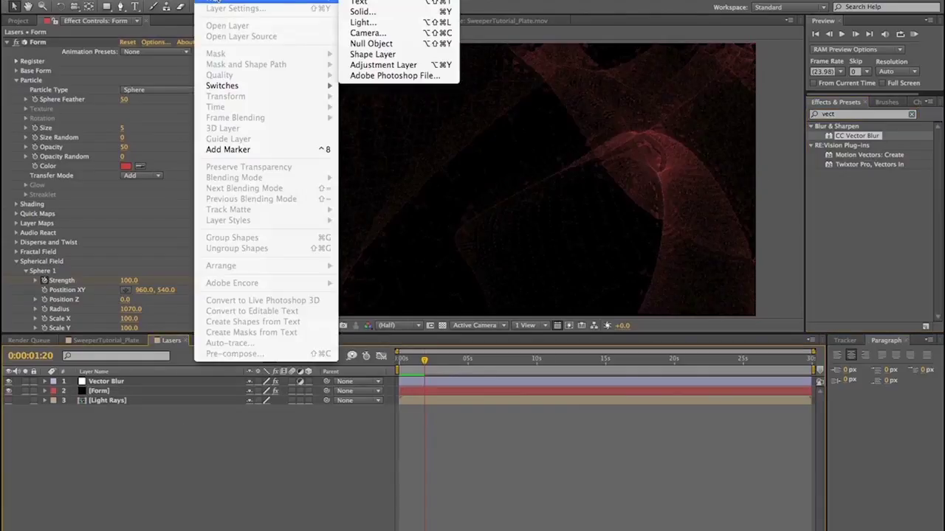
left_click(383, 65)
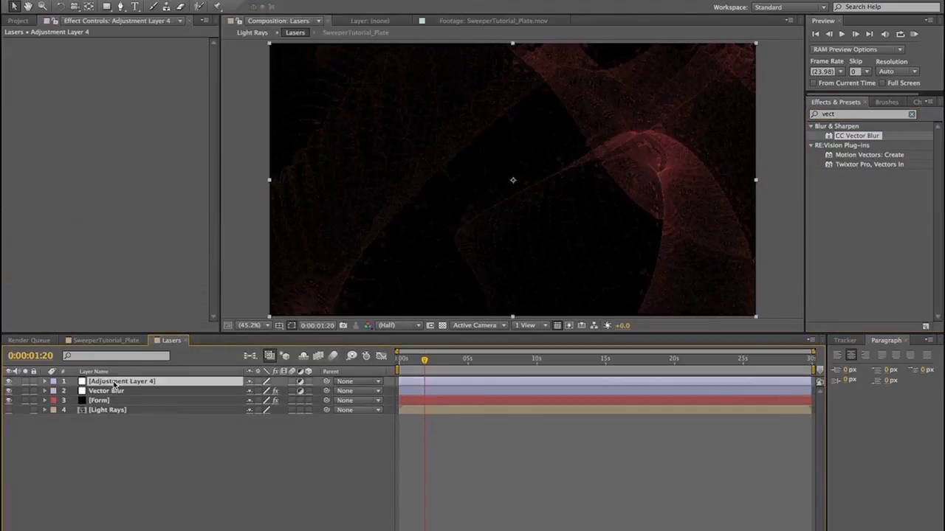
right_click(114, 383)
left_click(144, 530)
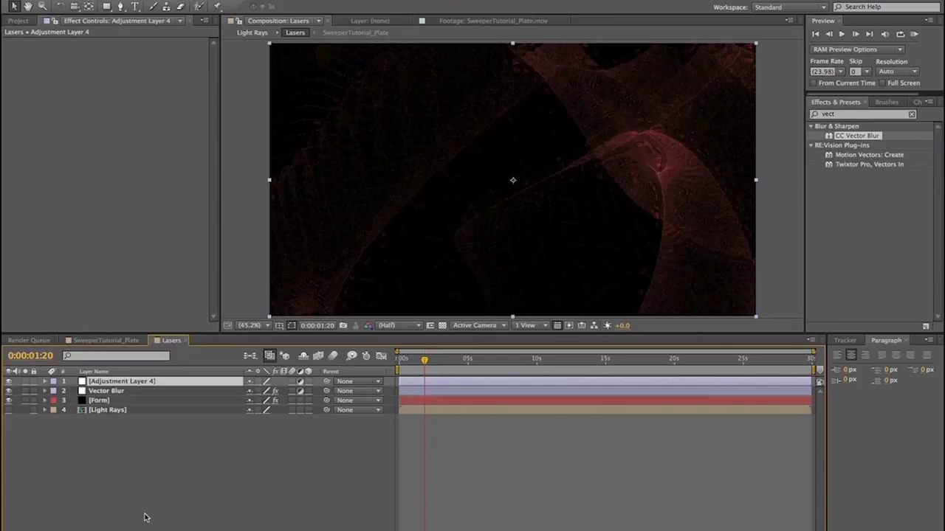
right_click(121, 384)
key("Escape")
key("Return")
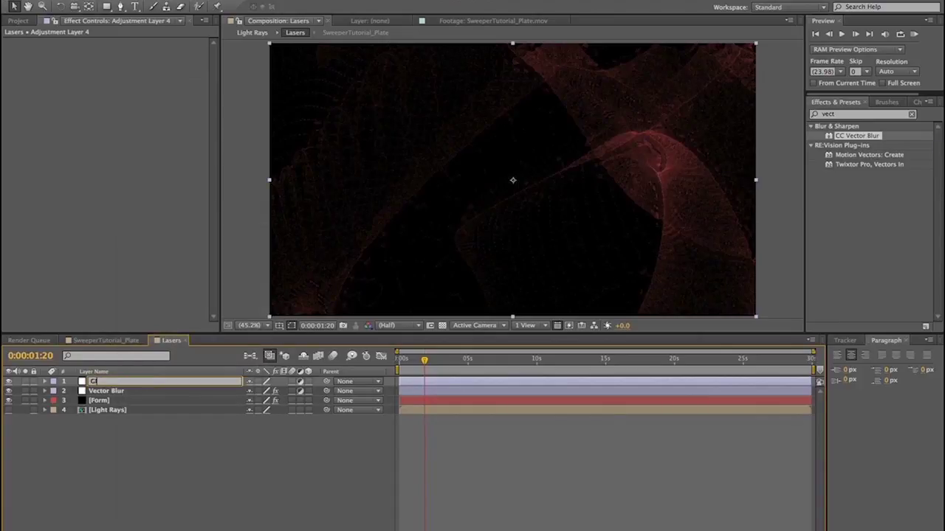
type("Glow")
key("Return")
Find the Stylize Glow effect and apply it to the Glow adjustment layer
double_click(830, 113)
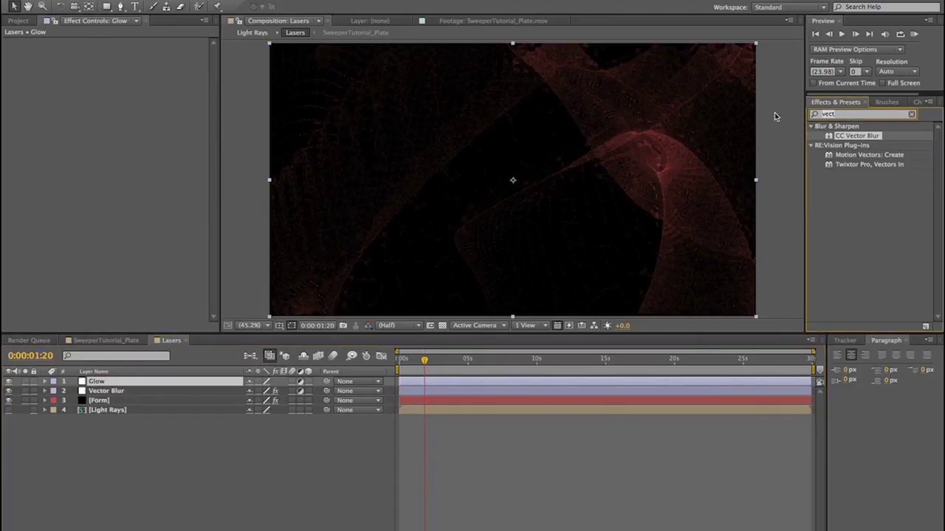
type("glow")
scroll(827, 254, "down", 5)
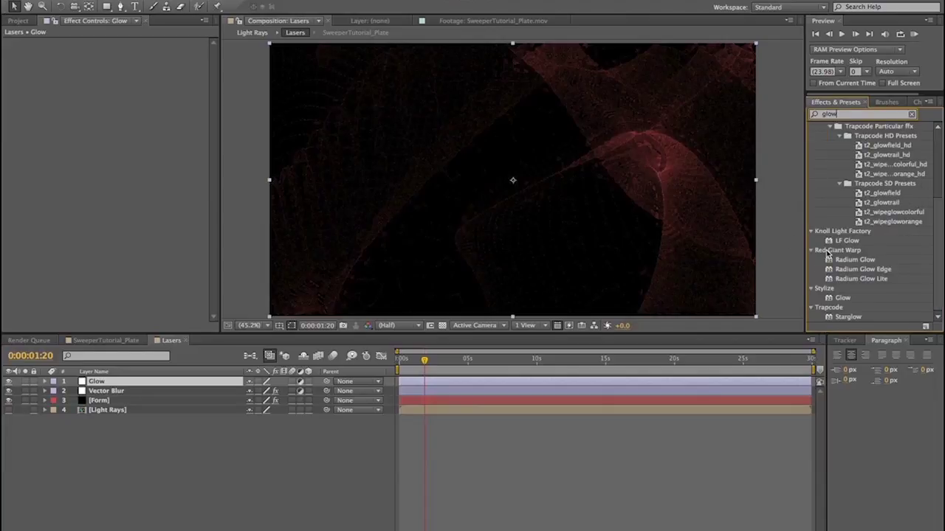
left_click(847, 299)
left_click_drag(815, 311, 96, 383)
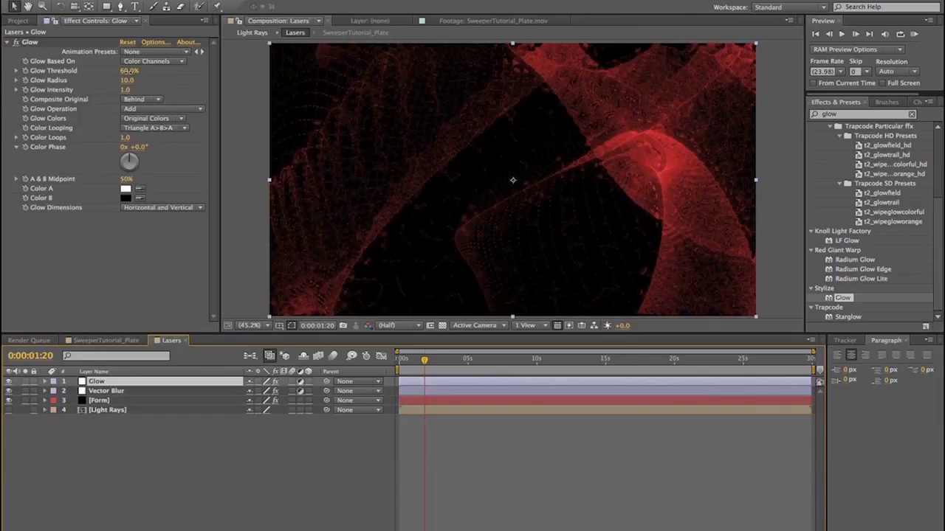
Set the Glow effect's Glow Threshold to 47.5% and Glow Radius to 25
left_click_drag(128, 70, 109, 72)
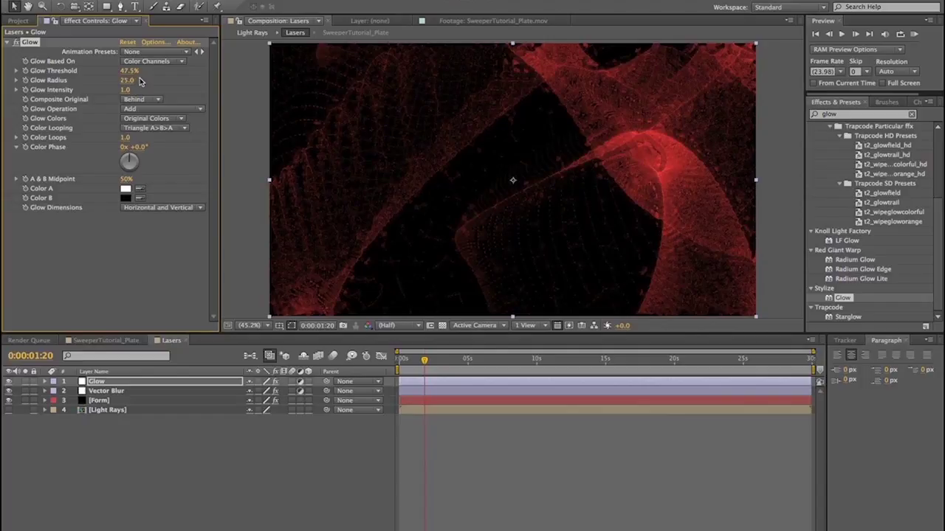
left_click(125, 89)
left_click_drag(127, 71, 65, 79)
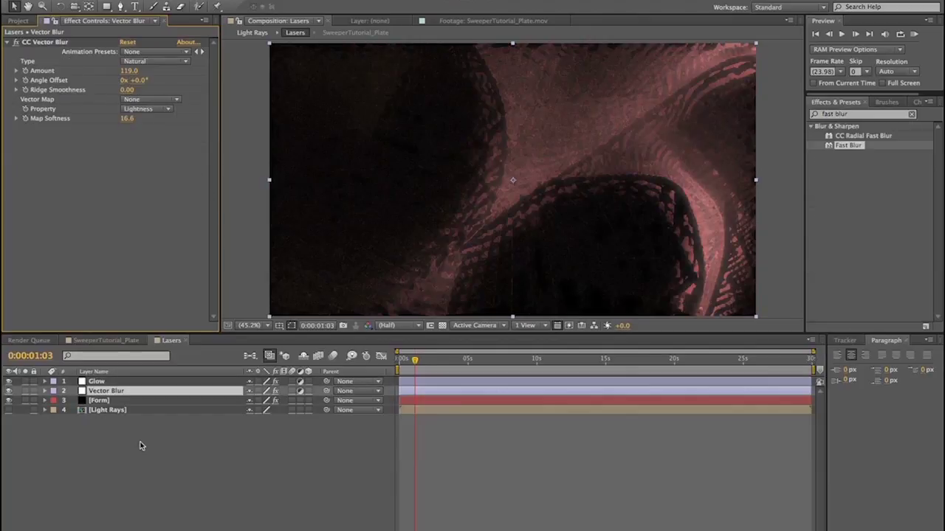
Pre-compose the Glow, Vector Blur and Form layers into a new composition named Forcefield, moving all attributes into it
left_click(90, 403)
left_click(111, 382, "ctrl")
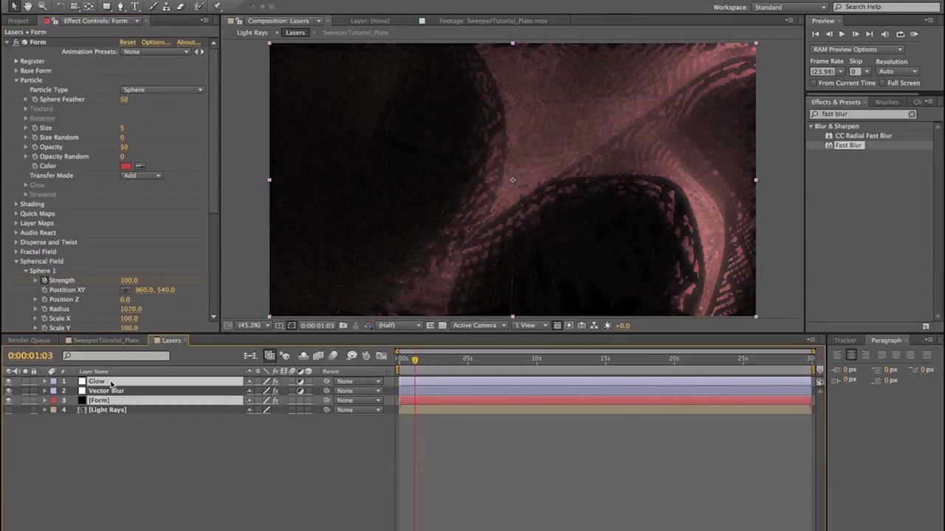
left_click(108, 392, "ctrl")
key("ctrl+shift+c")
type("Forcefield")
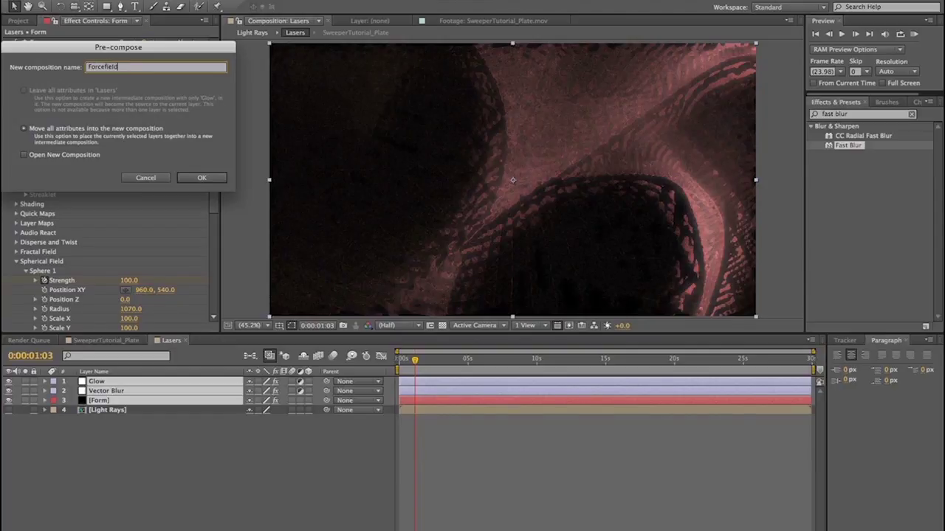
key("Return")
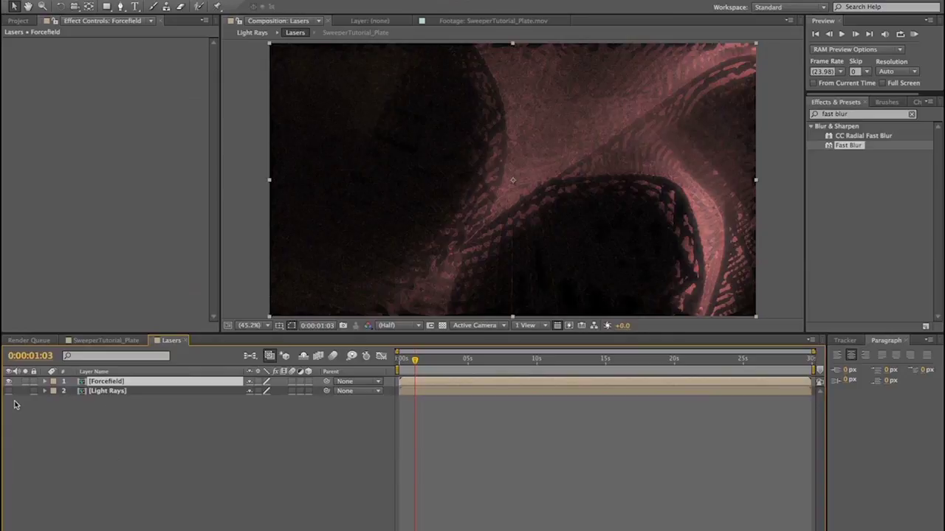
Find the Hue/Saturation effect and apply it to the Lasers layer in the SweeperTutorial_Plate composition
key("space")
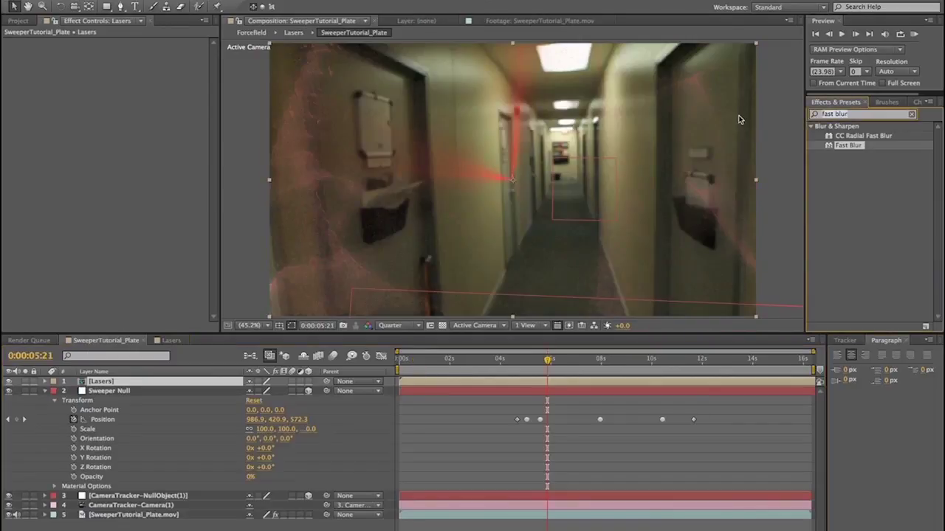
type("hue")
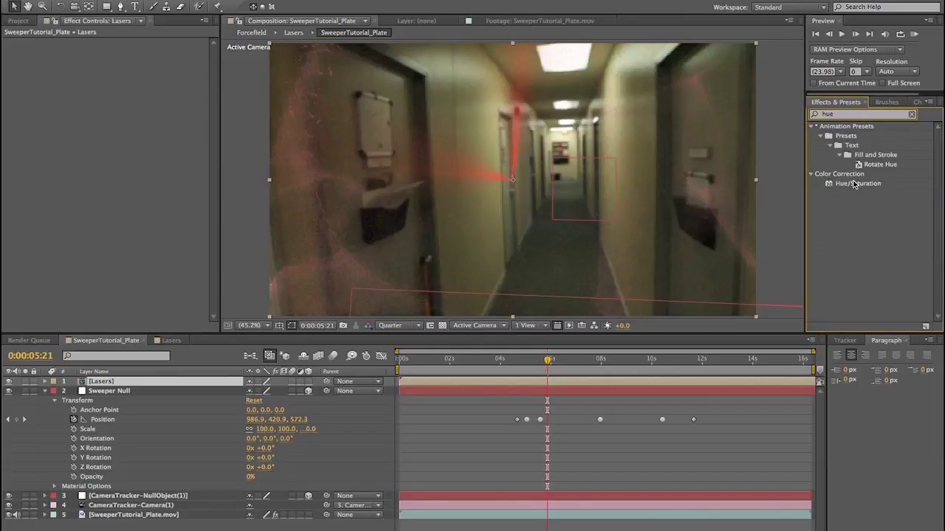
left_click_drag(855, 184, 101, 383)
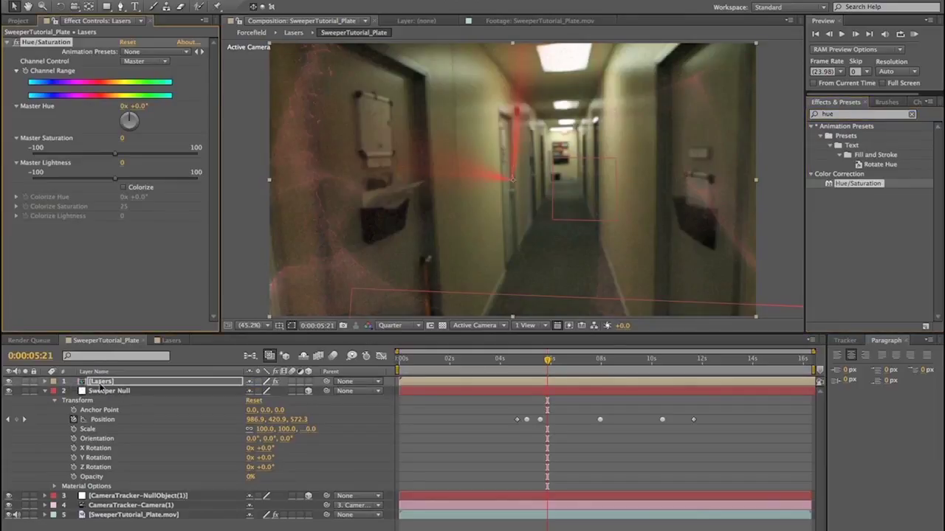
Set the Hue/Saturation effect's Master Hue to 193°, Master Saturation to -83 and Master Lightness to 100
mouse_move(112, 154)
left_mouse_down()
mouse_move(17, 164)
mouse_move(113, 155)
left_mouse_up()
left_click_drag(130, 116, 47, 167)
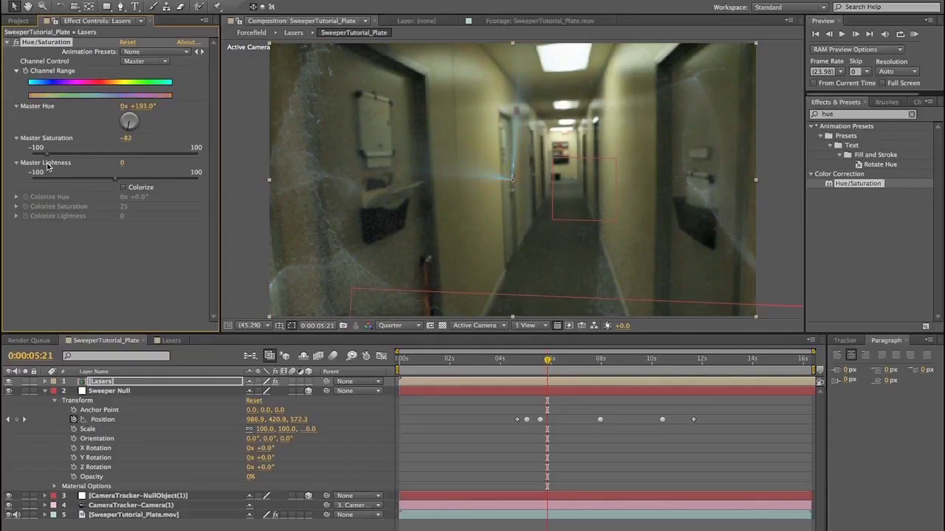
left_click_drag(143, 177, 208, 186)
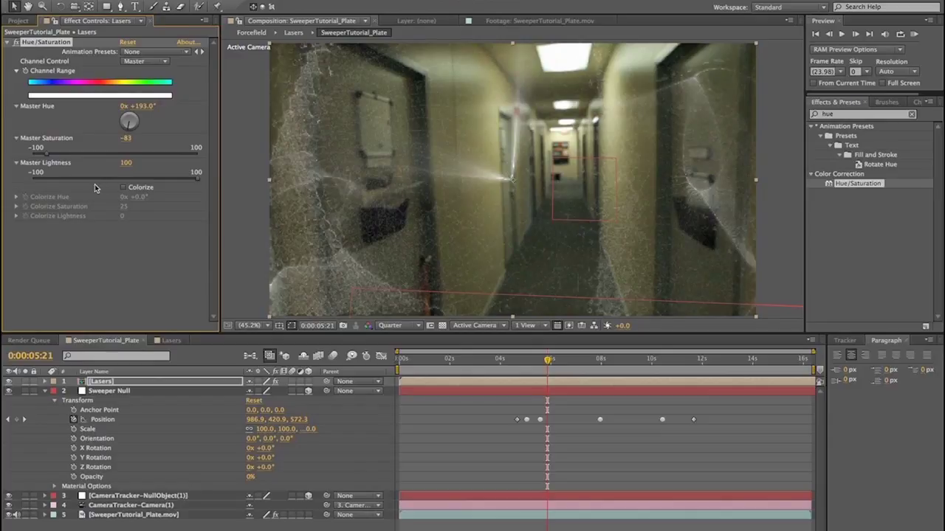
Make the Lasers layer 3D and set its Z Rotation to 90°
left_click(311, 383)
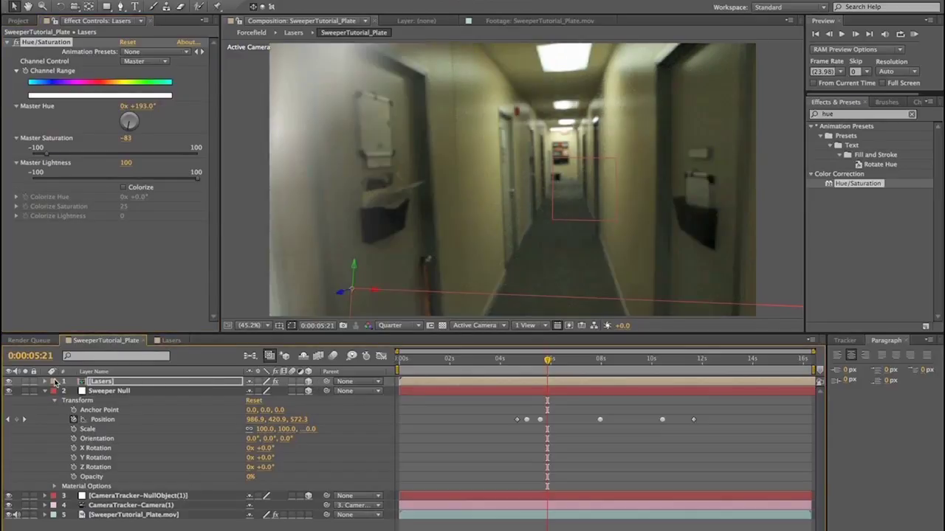
left_click(45, 381)
left_click(54, 400)
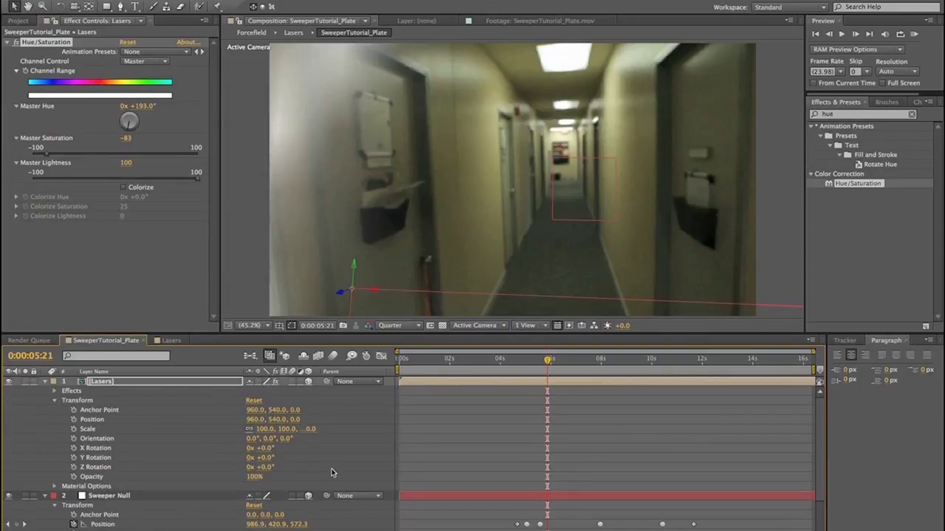
left_click(264, 468)
type("90")
key("Return")
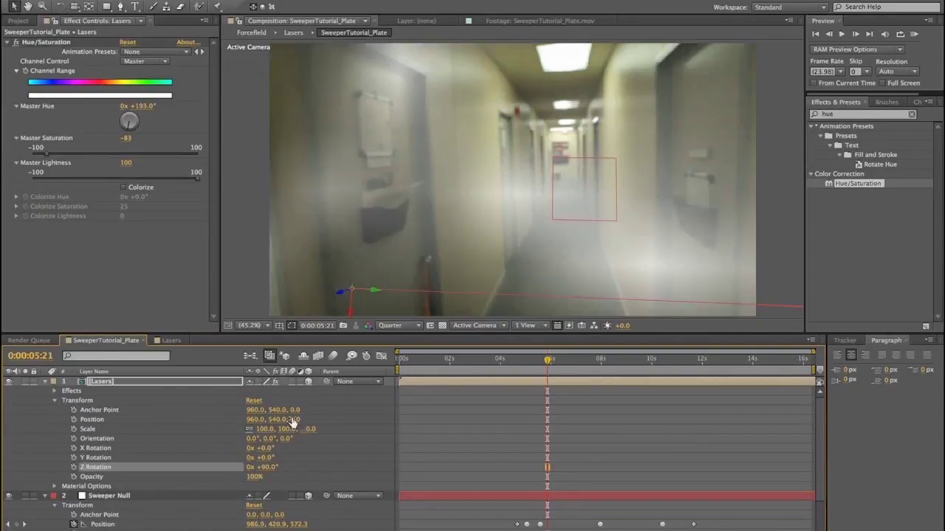
Push the Lasers layer back in depth to a Z position of 707
key("alt+shift+p")
left_click_drag(297, 420, 944, 420)
left_click_drag(299, 419, 3, 472)
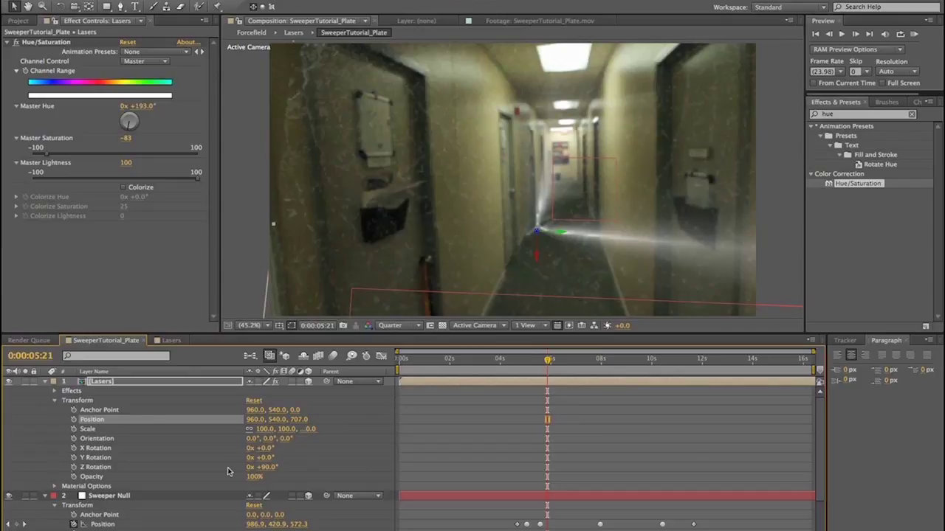
Match the Lasers position to the Sweeper Null's first keyframe at 960, 521, 104, and parent Lasers to the Sweeper Null
left_click(8, 525)
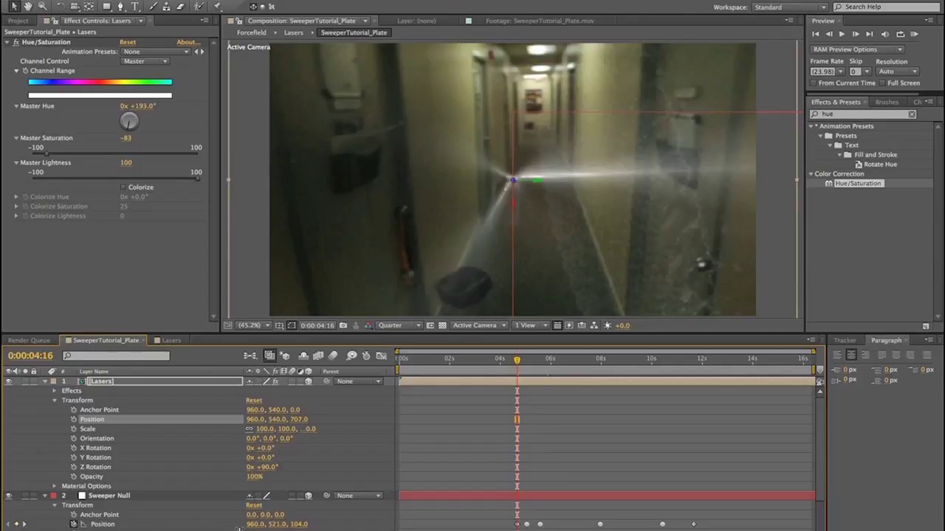
left_click(278, 419)
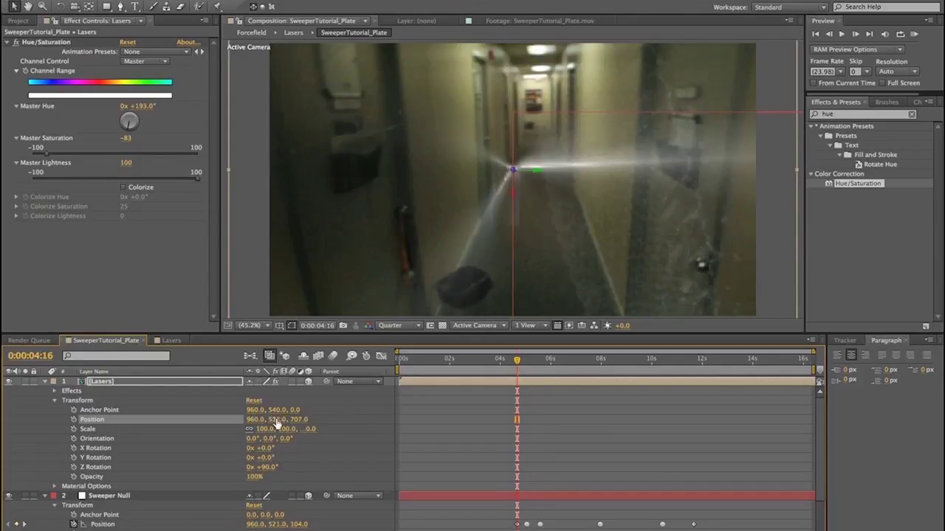
key("Tab")
type("104")
key("Return")
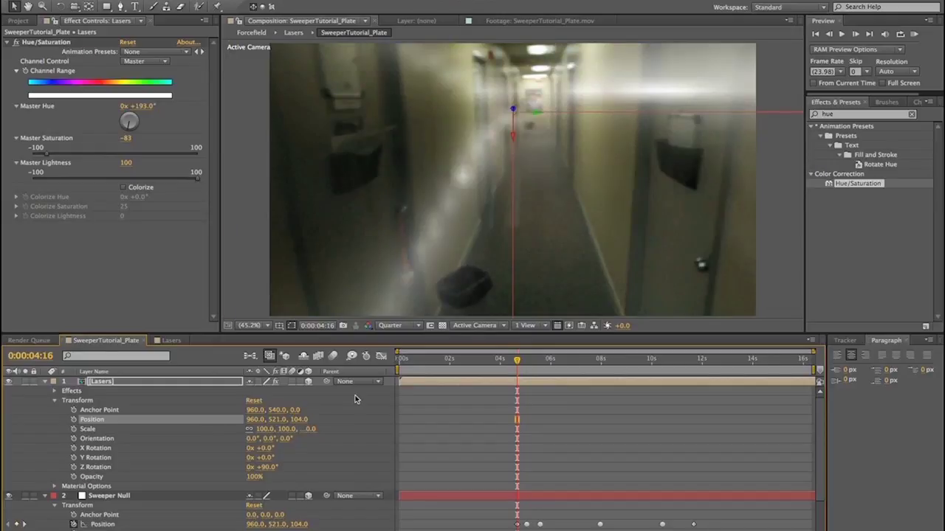
left_click_drag(327, 383, 109, 495)
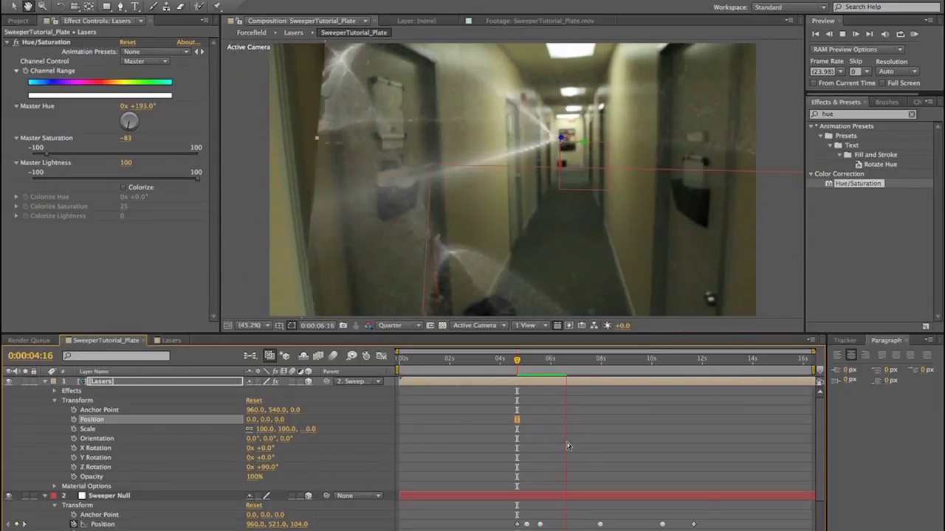
key("space")
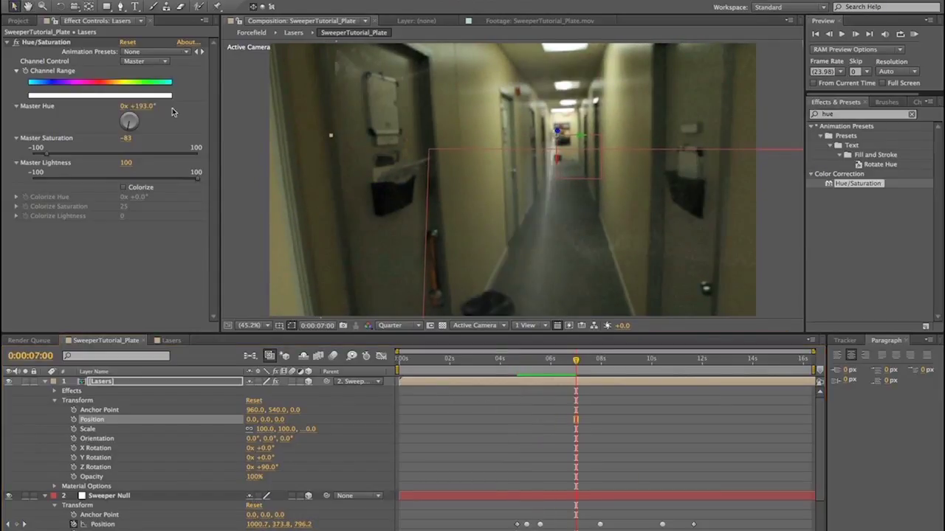
Shift the Lasers layer in time so it starts at 0:00:05:11, and preview the shot
left_click_drag(435, 381, 548, 380)
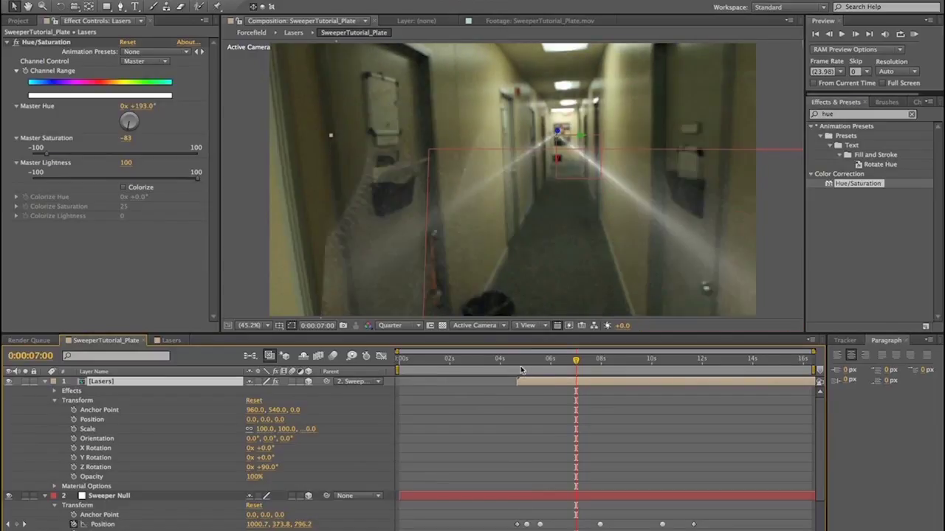
left_click(513, 362)
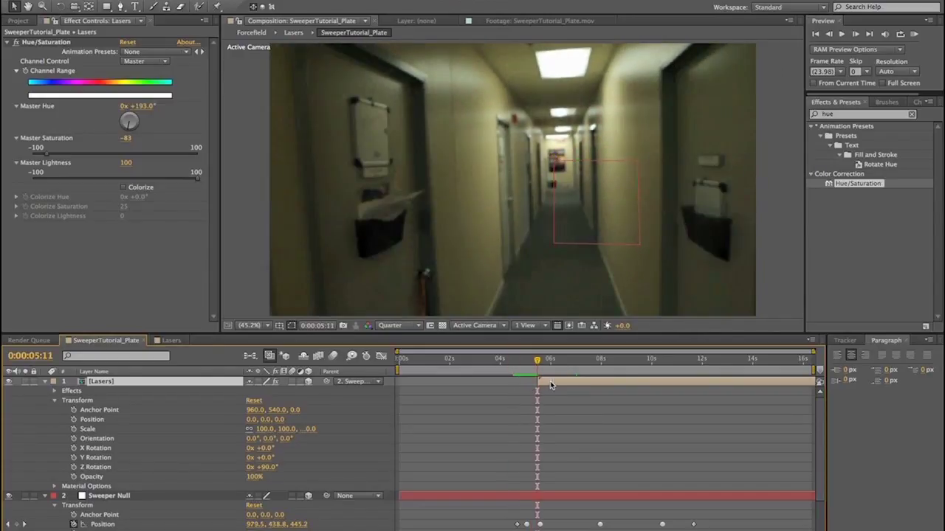
key("space")
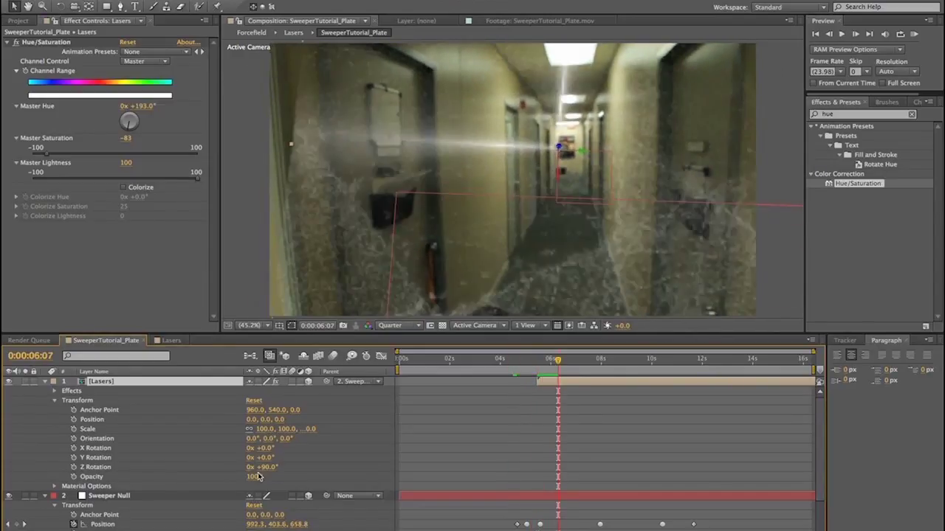
Scale the Lasers layer to 30%, set its X Rotation to 14°, and preview the shot
left_click_drag(262, 431, 226, 432)
key("Return")
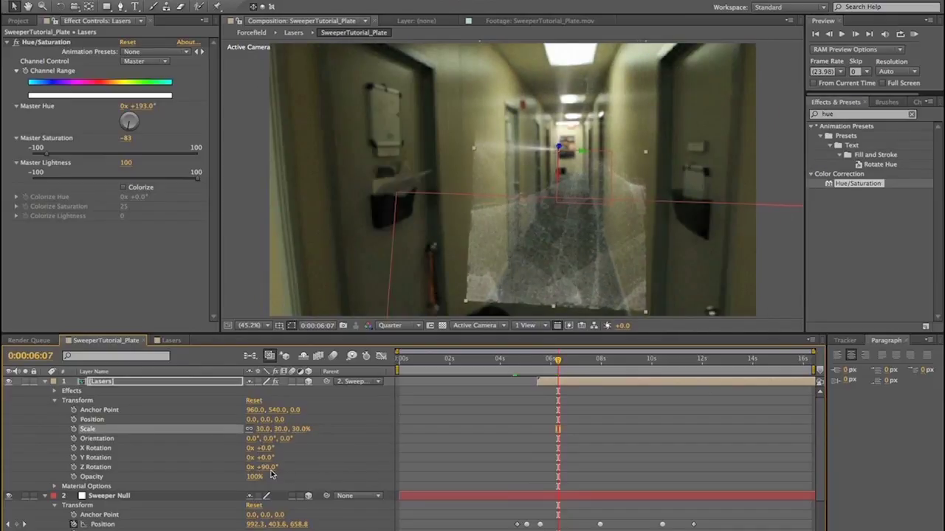
left_click_drag(262, 449, 271, 450)
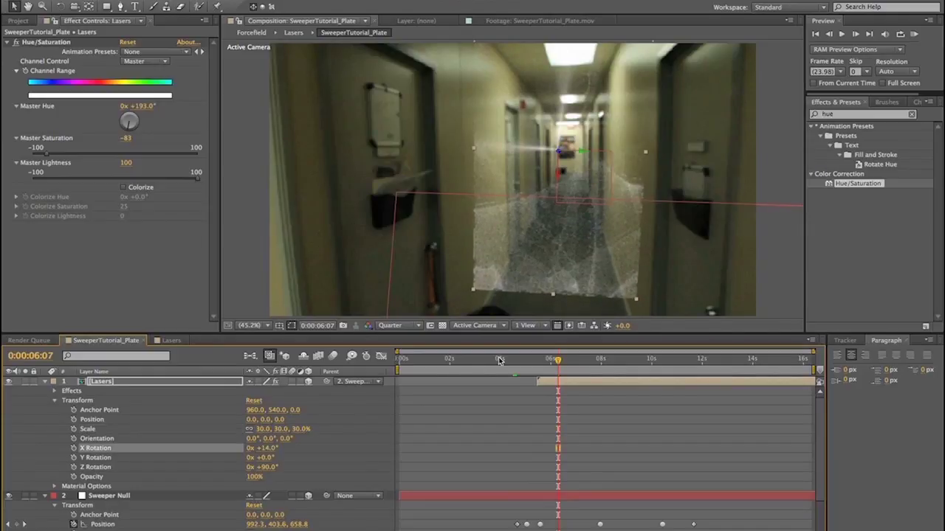
left_click(533, 358)
key("KP_0")
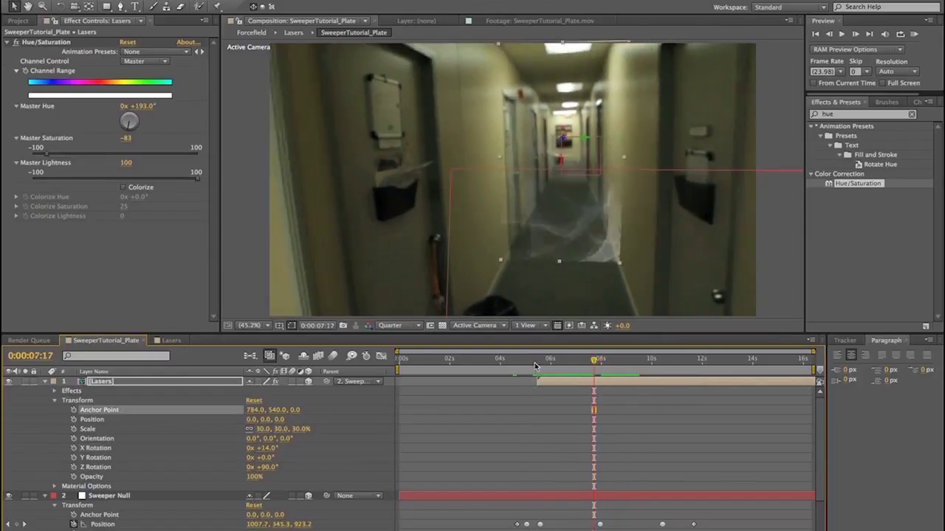
Adjust the Sweeper Null's X Position at its keyframe near 8 seconds, and scrub through the motion to 0:00:10:11
left_click(255, 525)
left_click_drag(255, 525, 277, 525)
left_click_drag(600, 361, 536, 360)
left_click_drag(571, 438, 662, 364)
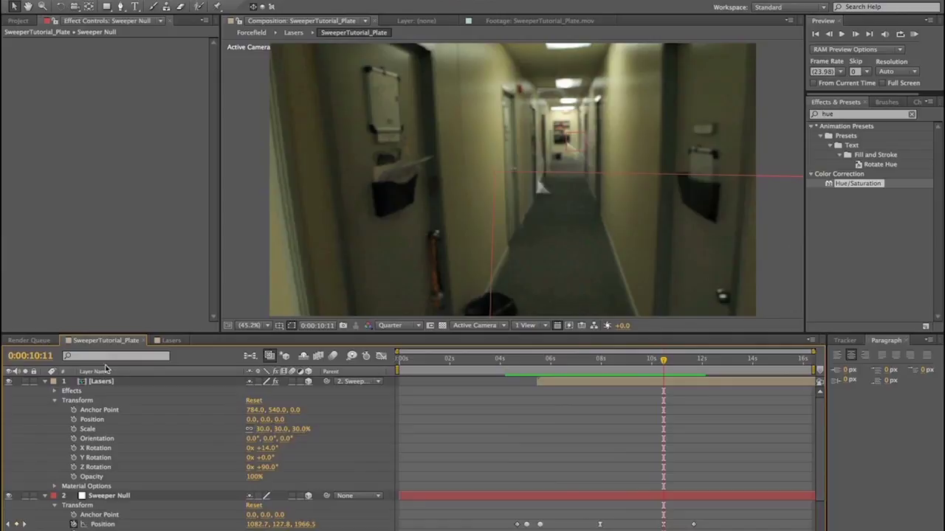
In the Forcefield composition nested in Lasers, add a keyframe for the Form layer's Sphere 1 Strength at 0:00:05:00
left_click(82, 382)
double_click(81, 382)
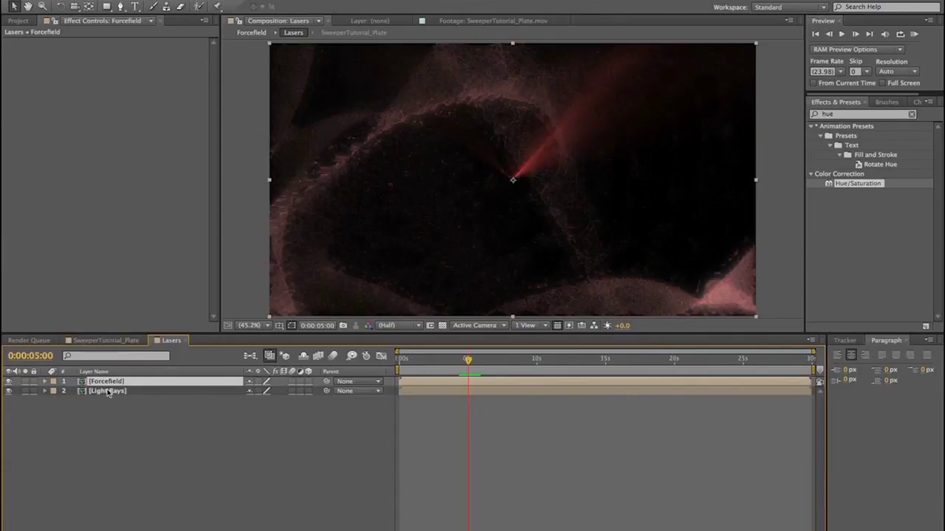
double_click(84, 382)
left_click(93, 400)
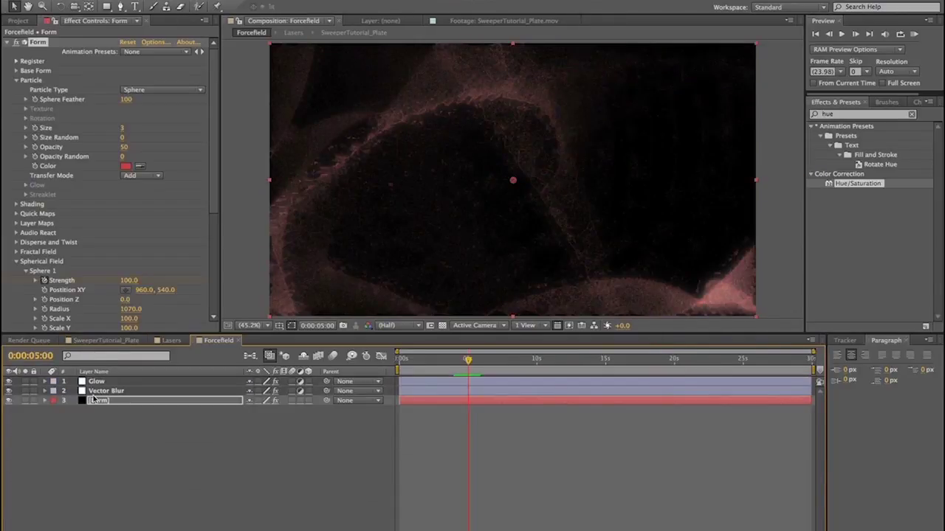
left_click(40, 407)
left_click(45, 400)
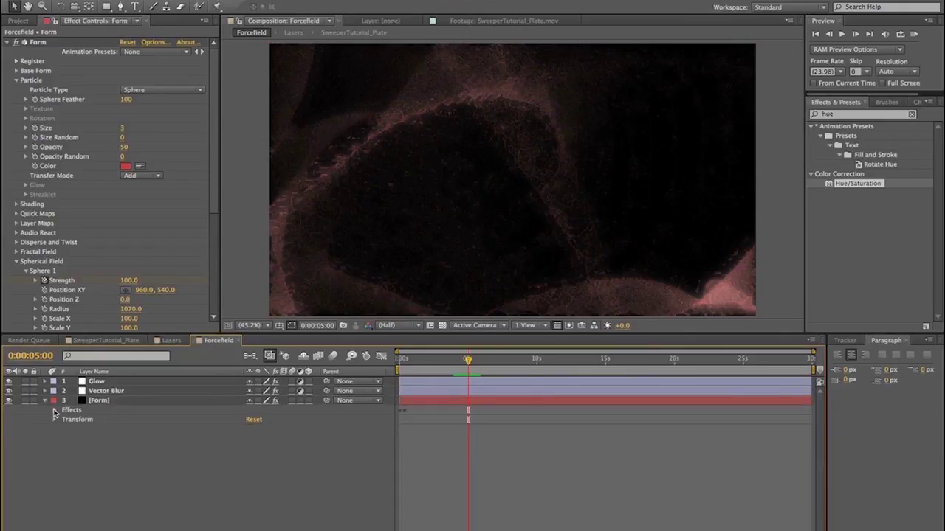
left_click(53, 410)
left_click(64, 420)
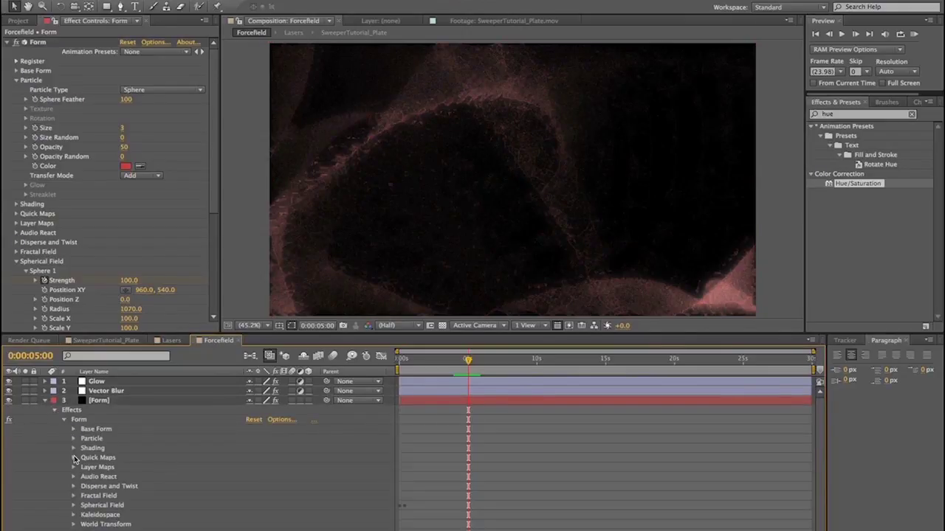
left_click(73, 505)
left_click(82, 514)
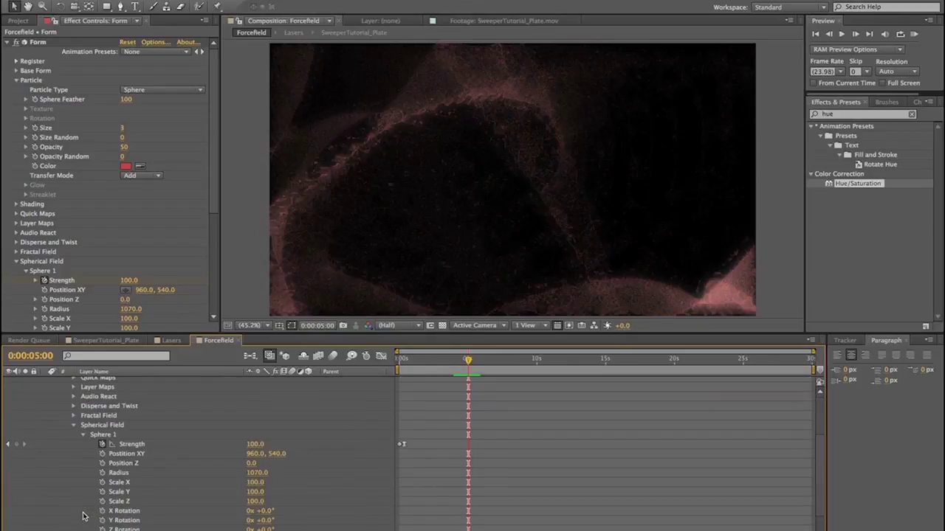
left_click(16, 444)
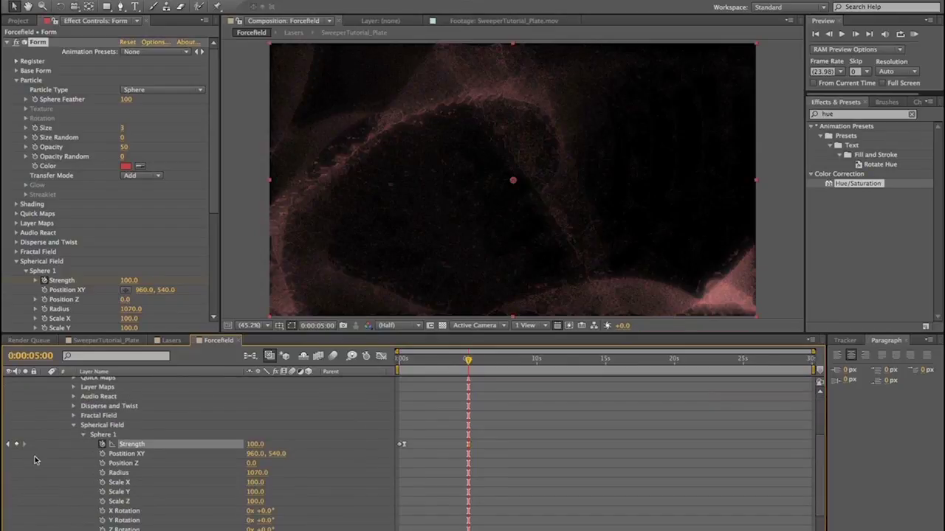
Advance ten frames to 0:00:05:10 and set the Sphere 1 Strength to -19
key("Page_Down")
key("Page_Down")
key("Page_Down")
key("Page_Down")
key("Page_Down")
key("Page_Down")
key("Page_Down")
key("Page_Down")
key("Page_Down")
key("Page_Down")
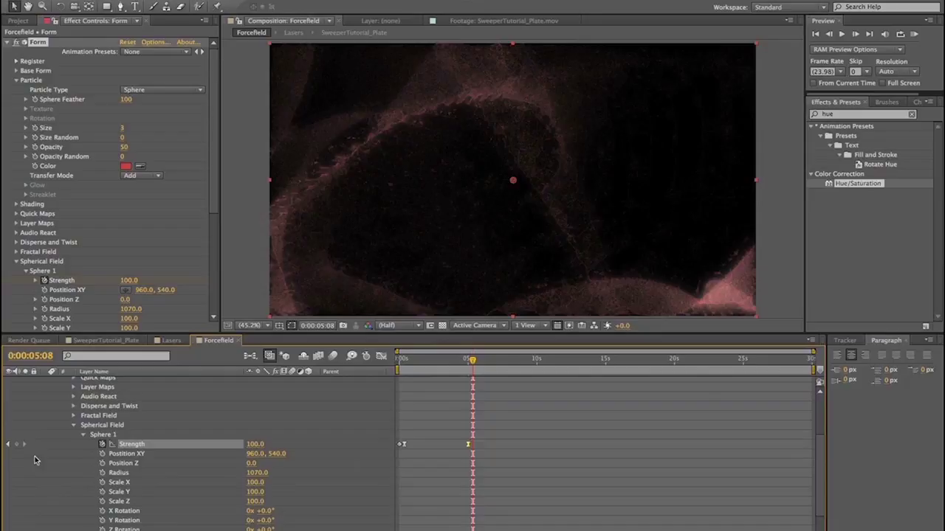
left_click(254, 444)
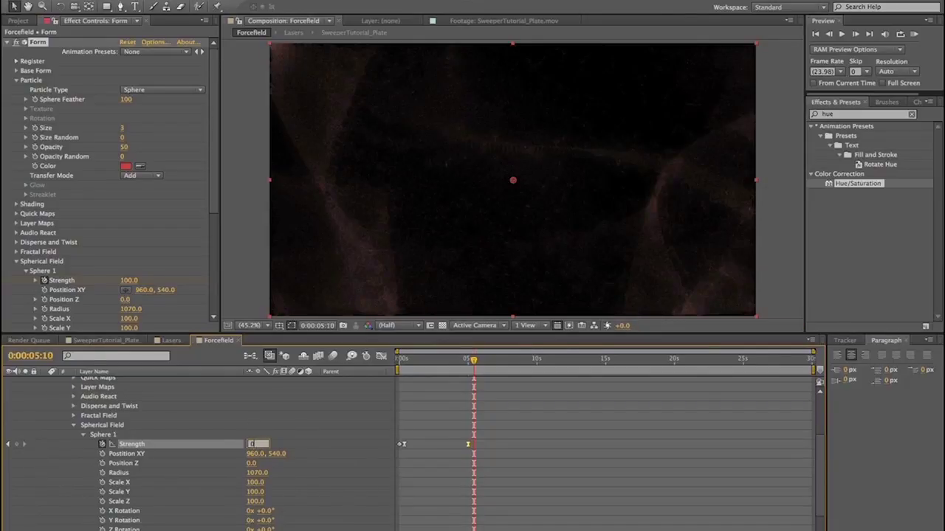
type("0")
key("Return")
left_click_drag(254, 448, 243, 446)
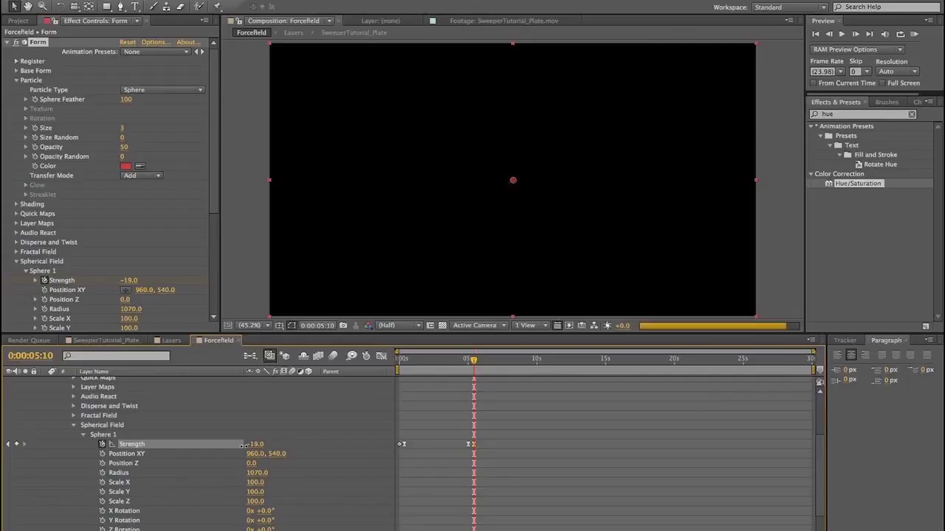
left_click(353, 429)
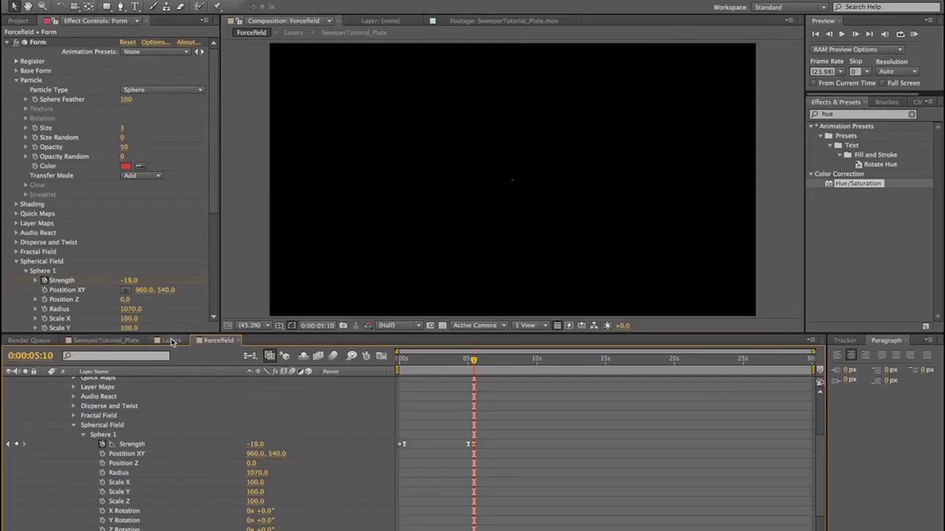
In the SweeperTutorial_Plate composition, keyframe the Lasers Opacity at 0:00:10:20, set it to 0% at 0:00:10:21, and preview the cut-off
left_click(105, 340)
left_click(651, 362)
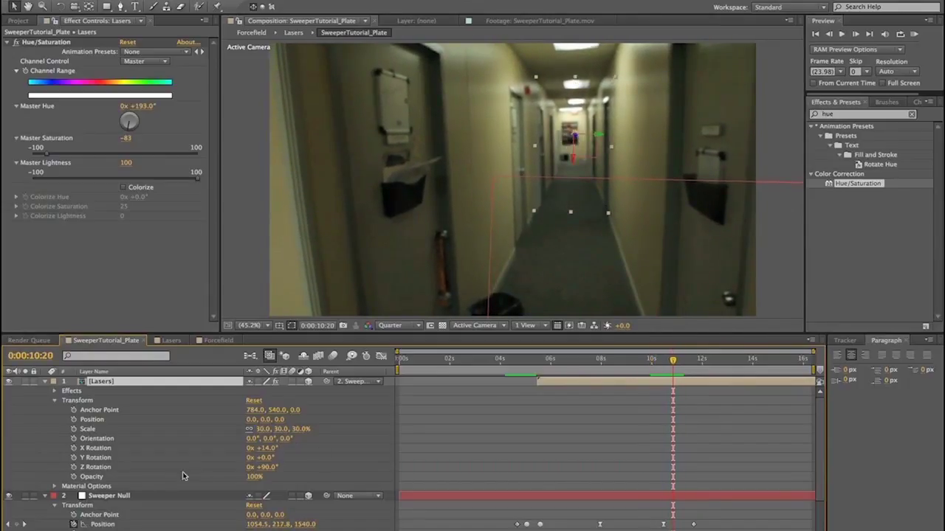
left_click(73, 477)
type("0")
key("Return")
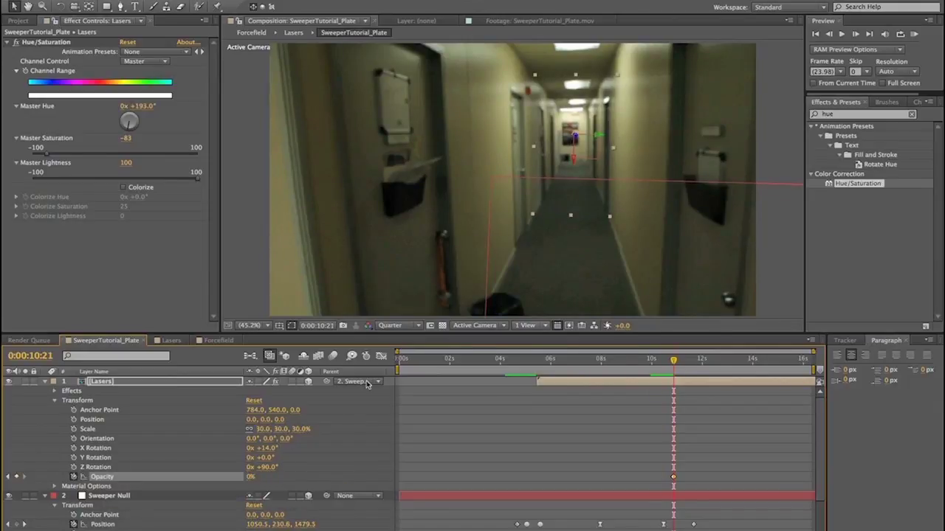
left_click(653, 361)
key("space")
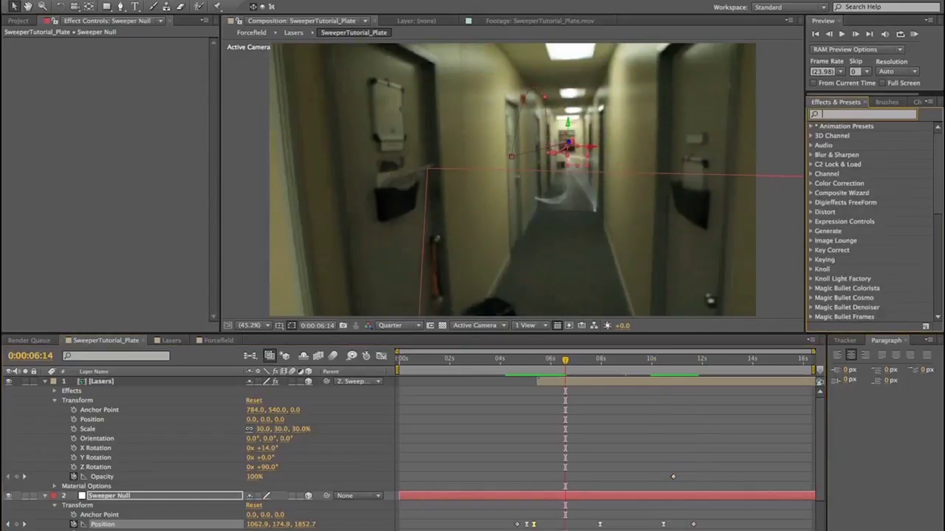
Apply the Stylize Glow effect to the Lasers layer with Glow Threshold 0%, Glow Radius 182 and Glow Intensity 8.5, and scrub to 0:00:05:23
type("glow")
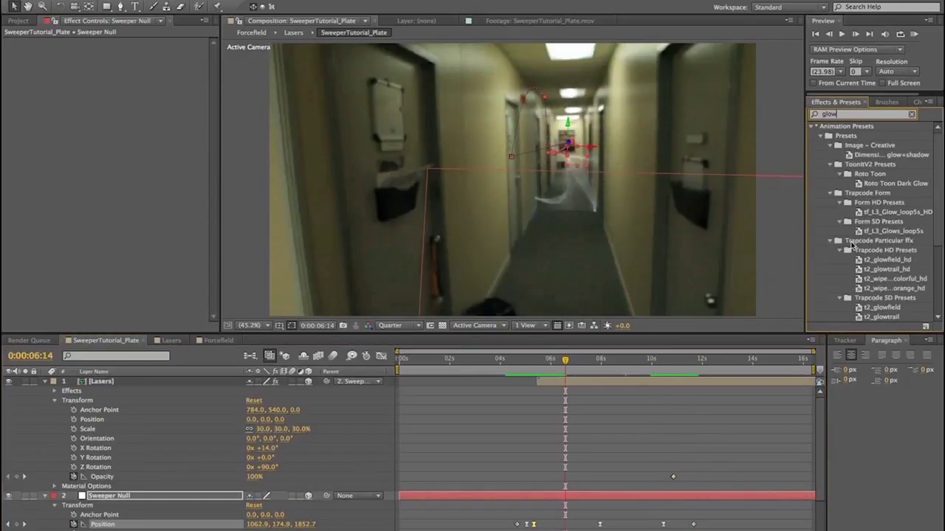
scroll(851, 246, "down", 5)
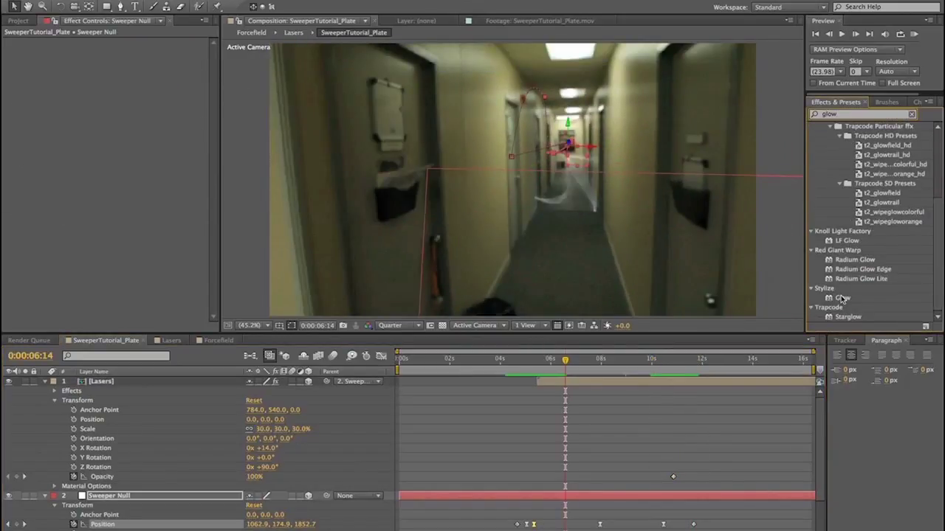
left_click_drag(841, 298, 82, 382)
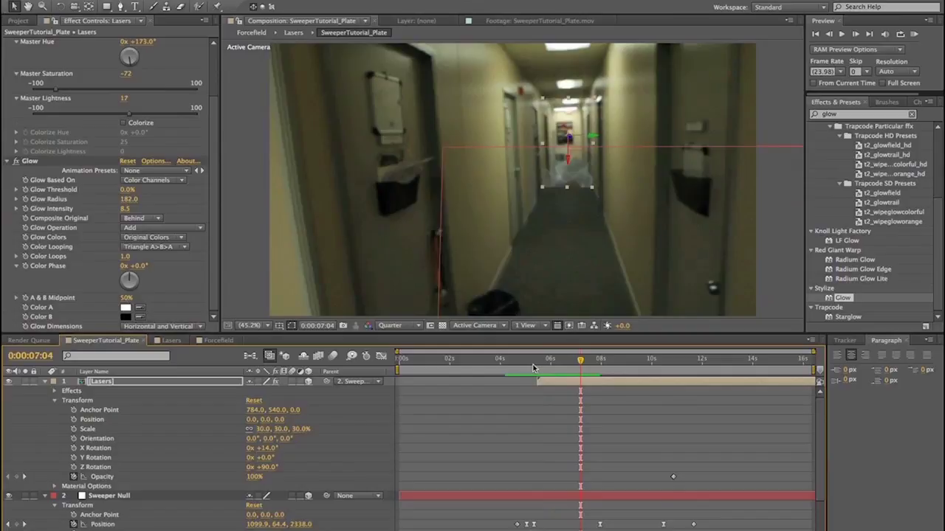
left_click_drag(533, 368, 549, 367)
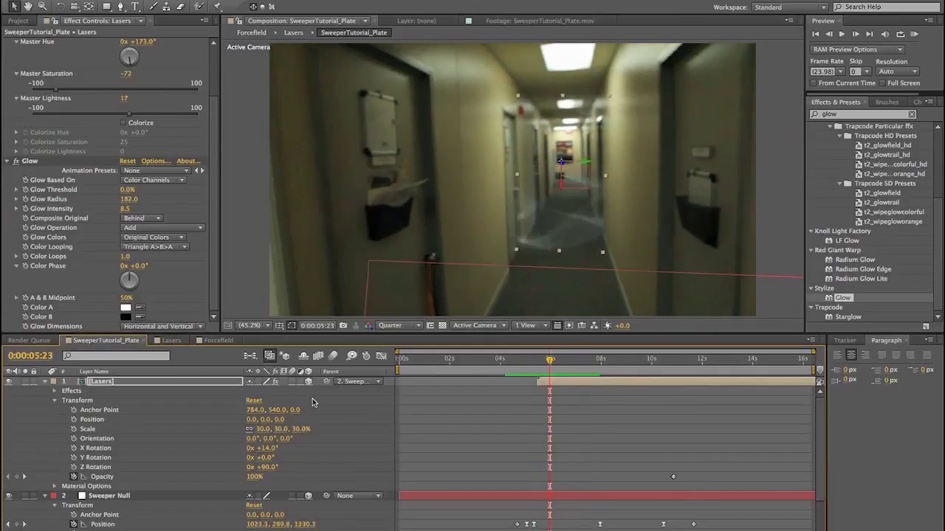
Add an Inner Glow layer style to the Lasers layer and expand its properties
left_click(81, 382)
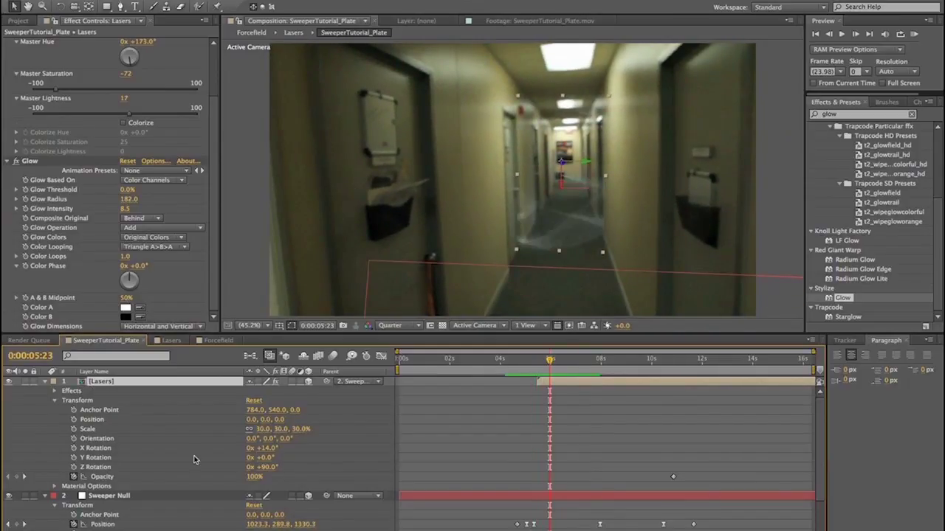
left_click(210, 0)
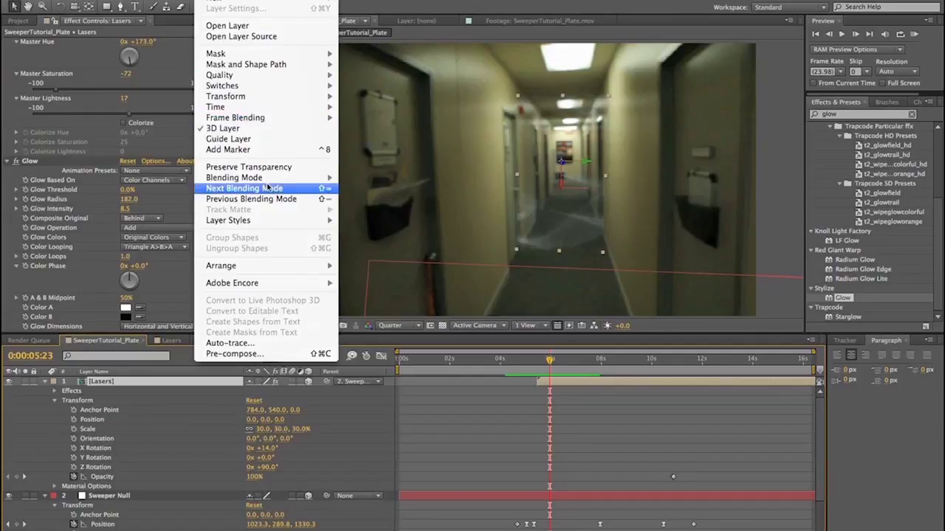
mouse_move(281, 221)
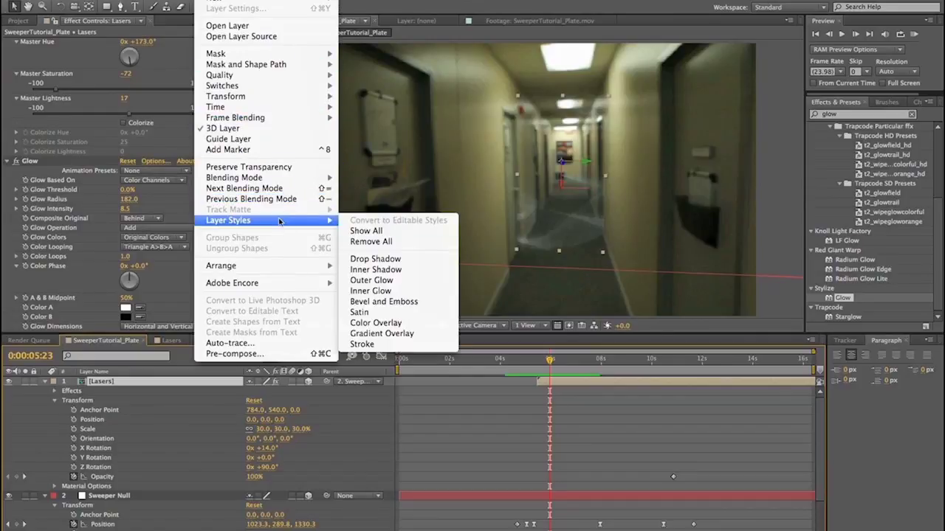
left_click(395, 291)
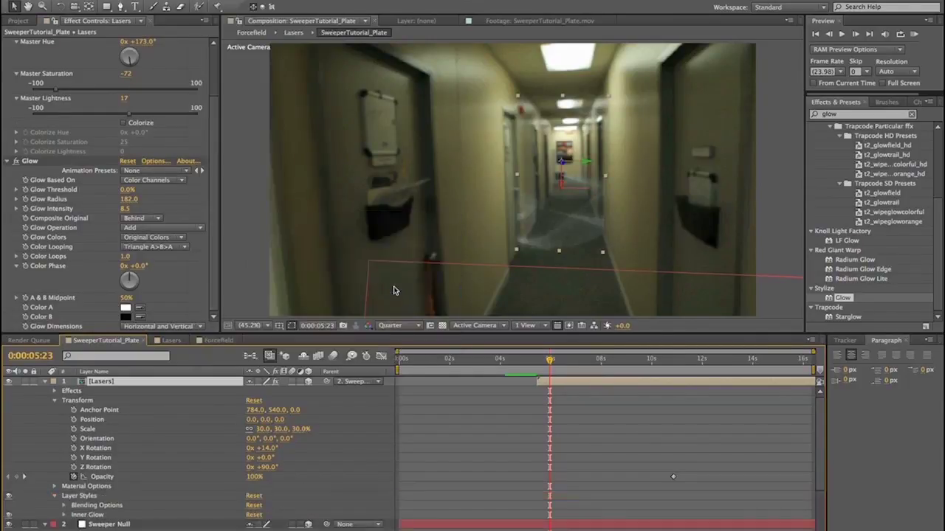
left_click(65, 514)
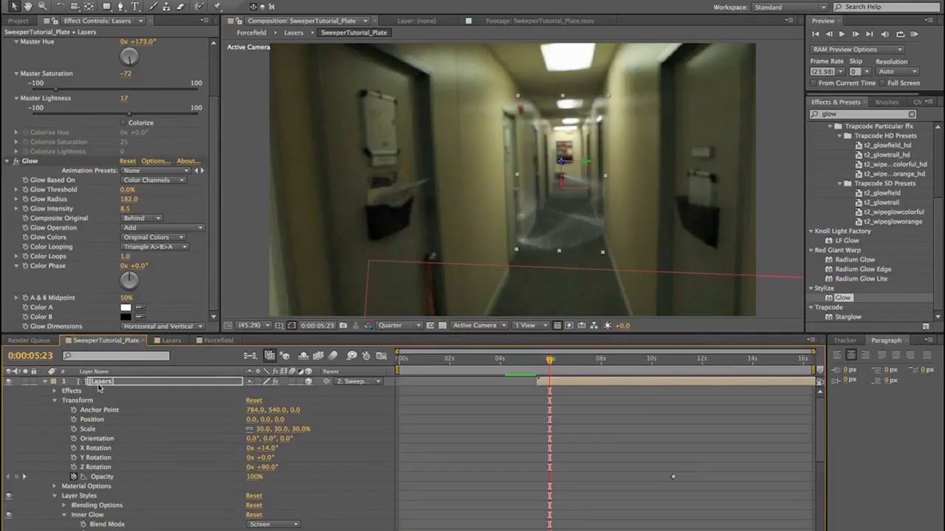
Inside the Lasers composition, create a 1920 x 1080 solid coloured black (000000)
double_click(86, 383)
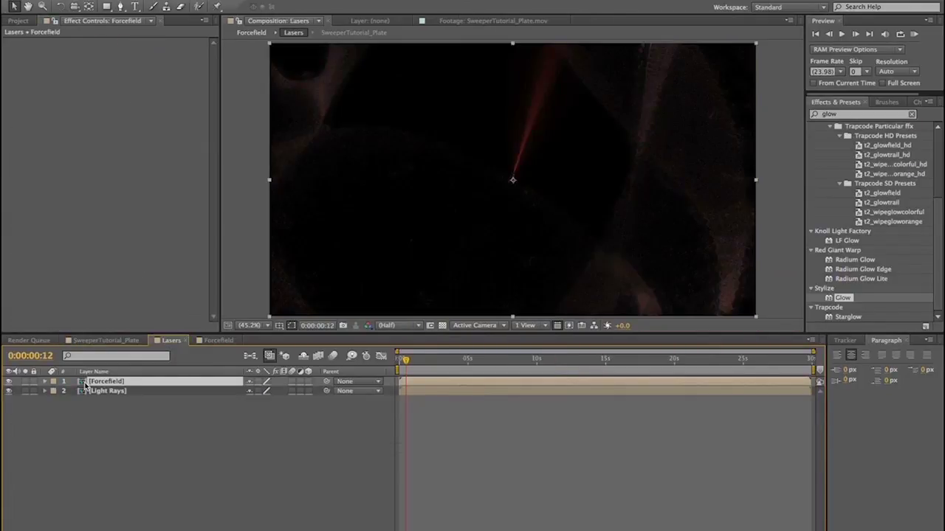
left_click(143, 482)
left_click(148, 1)
mouse_move(210, 1)
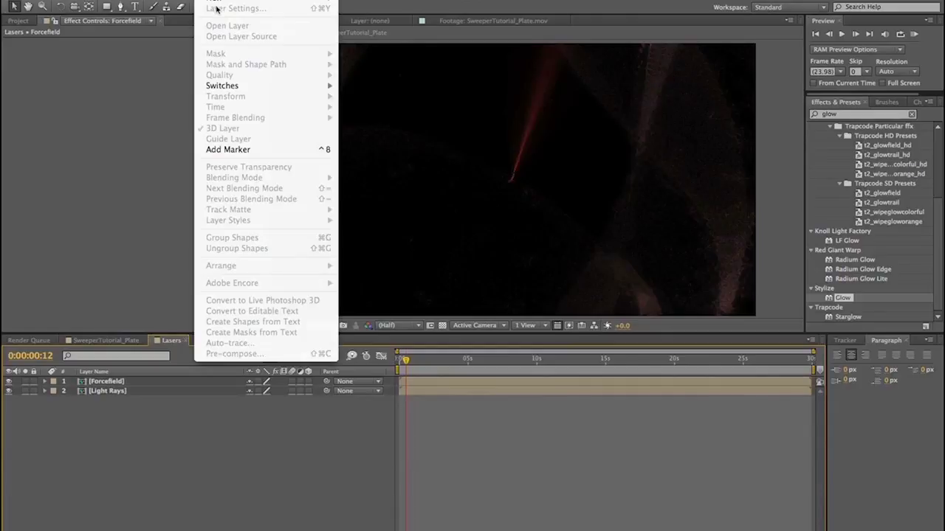
left_click(369, 10)
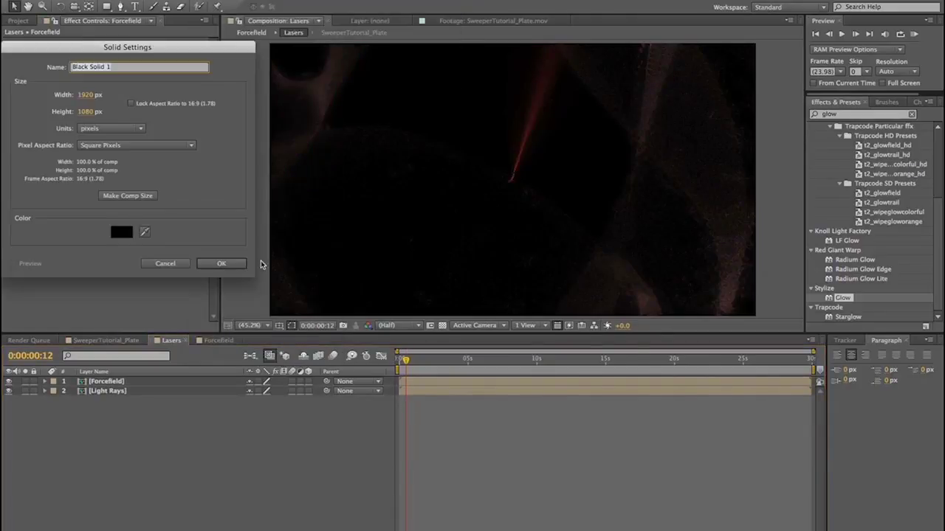
left_click(125, 233)
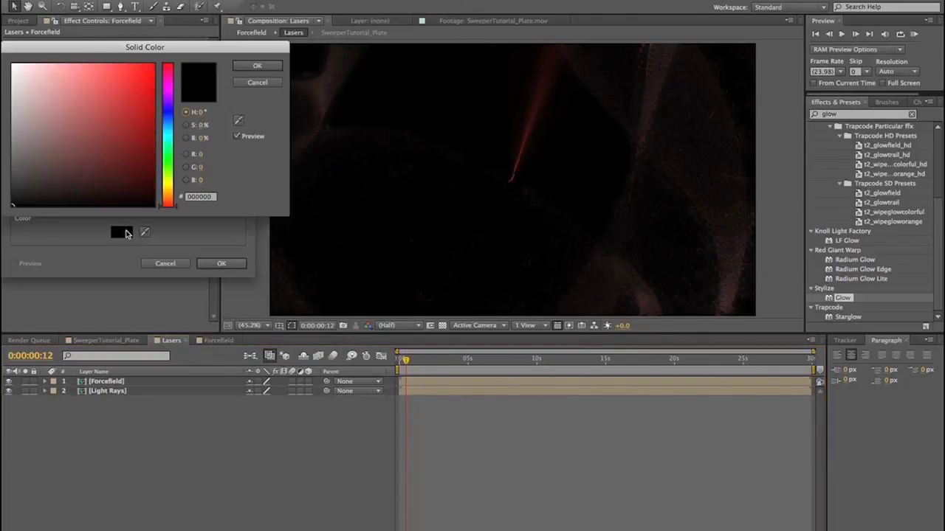
left_click(273, 66)
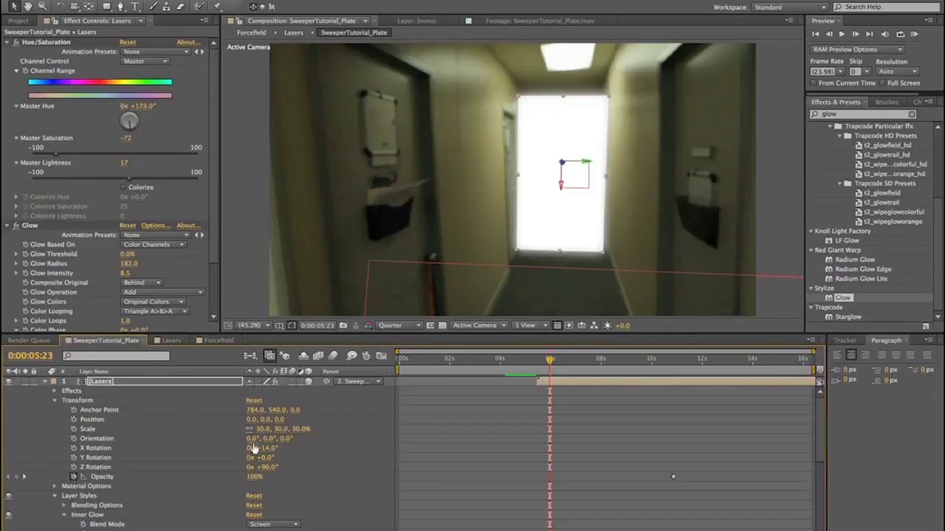
In the SweeperTutorial_Plate composition, show the layer modes and set the Lasers layer's blending mode to Add
key("F4")
left_click(278, 382)
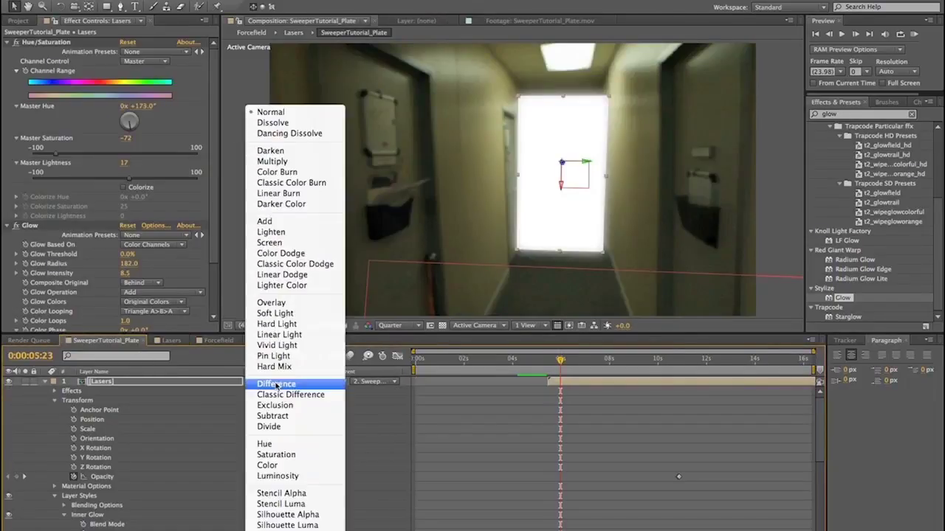
left_click(271, 218)
left_click(272, 226)
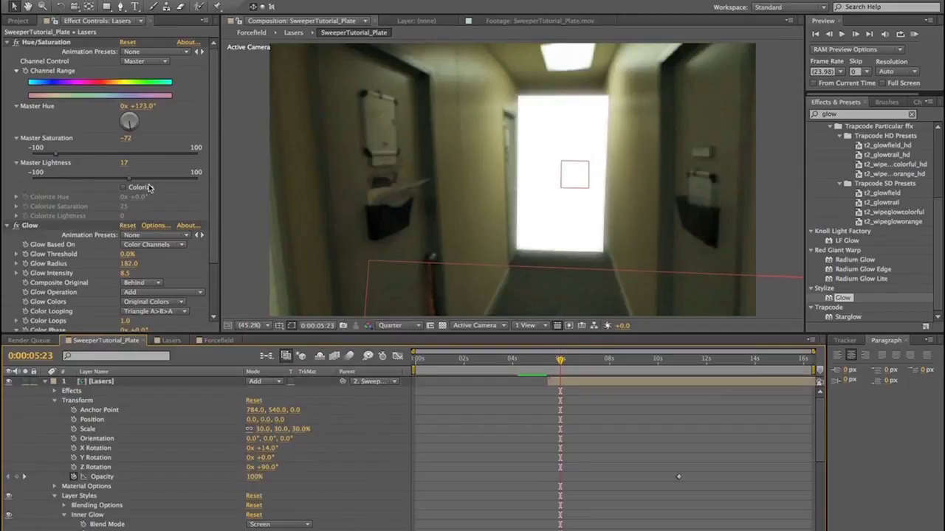
On the Lasers layer, set Master Lightness to 9, Glow Threshold to 45.9% and Master Saturation to -93
left_click(123, 180)
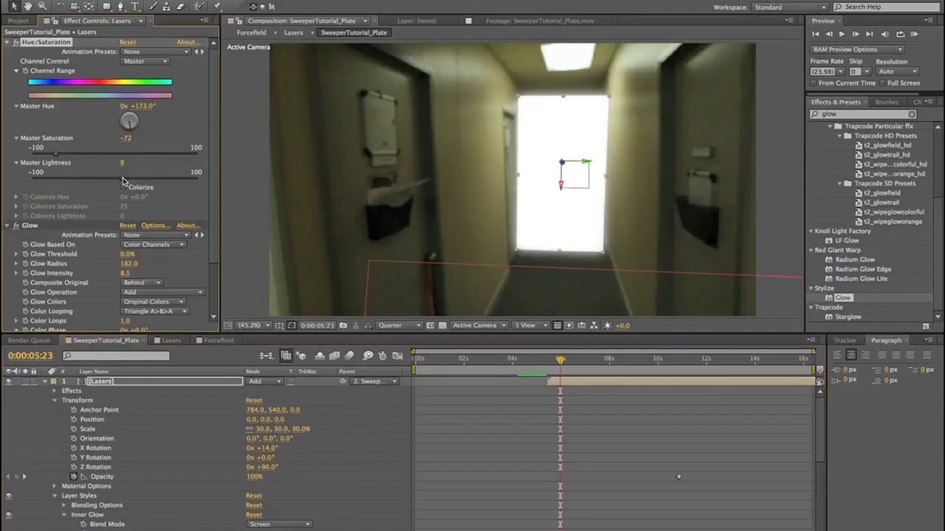
left_click_drag(128, 254, 187, 257)
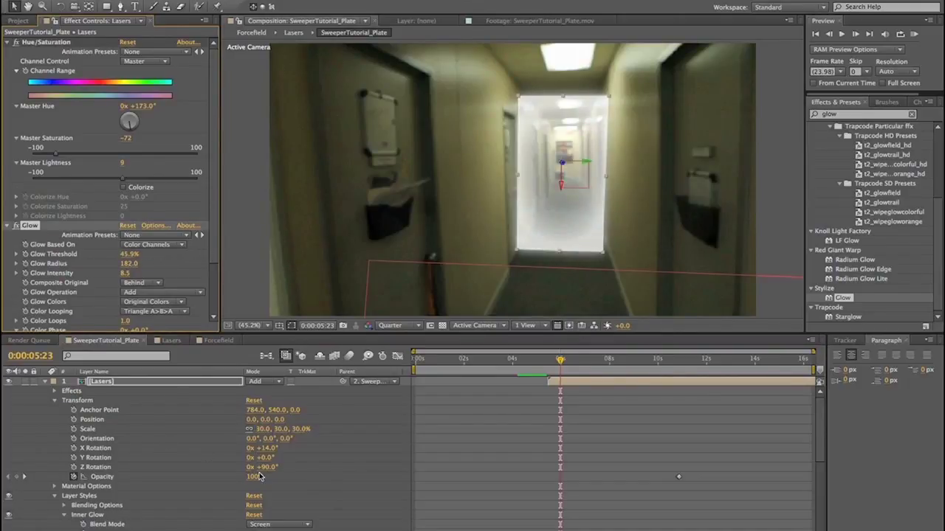
scroll(195, 477, "down", 3)
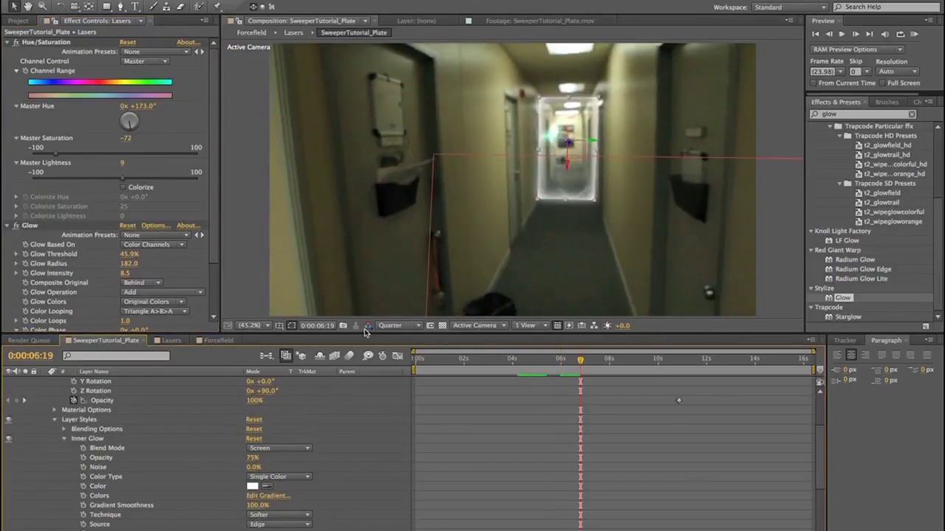
left_click_drag(45, 155, 45, 155)
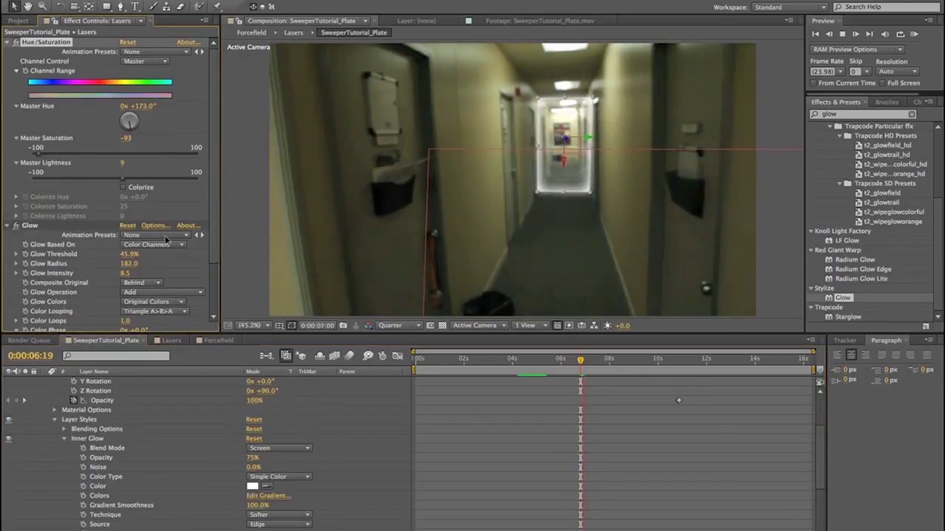
Preview the flash around 0:00:05:14 and reduce the Lasers layer's Glow Intensity to 1.8 and Master Lightness to 0
left_click(530, 369)
left_click_drag(530, 371, 551, 370)
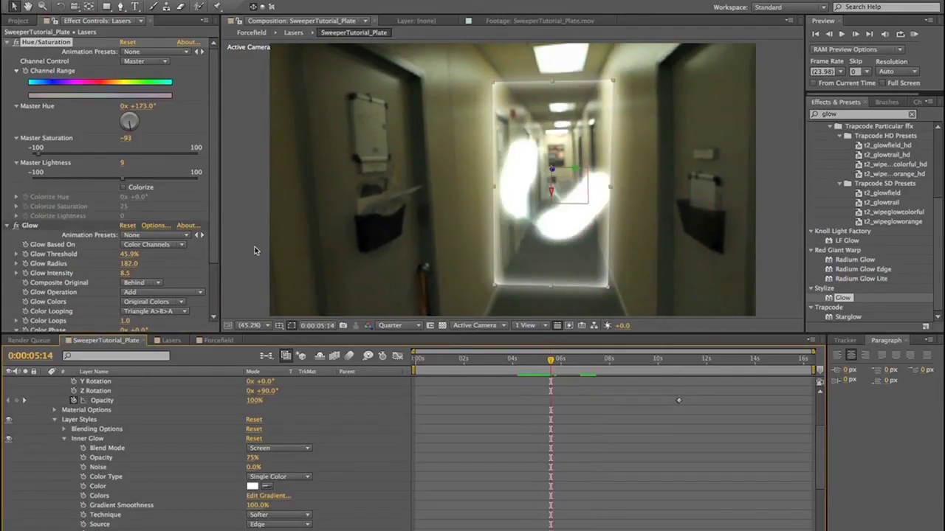
left_click_drag(128, 278, 110, 273)
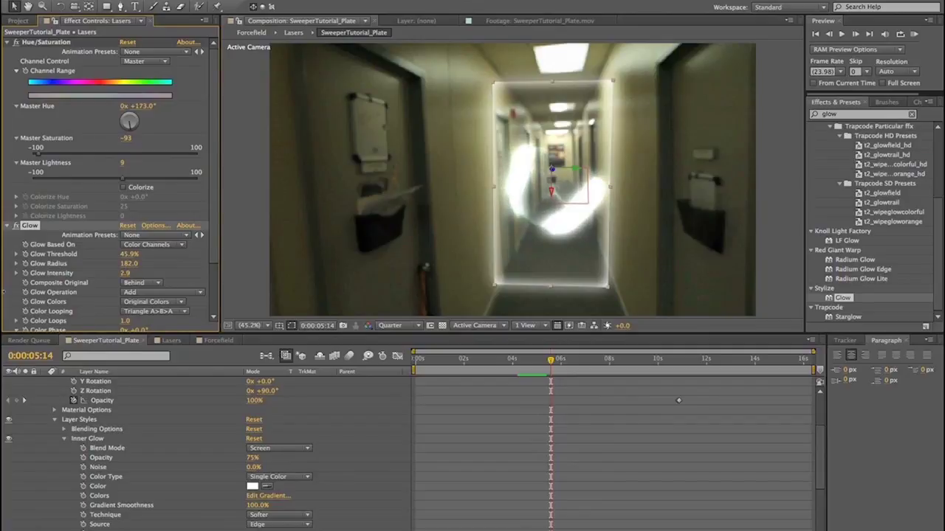
key("space")
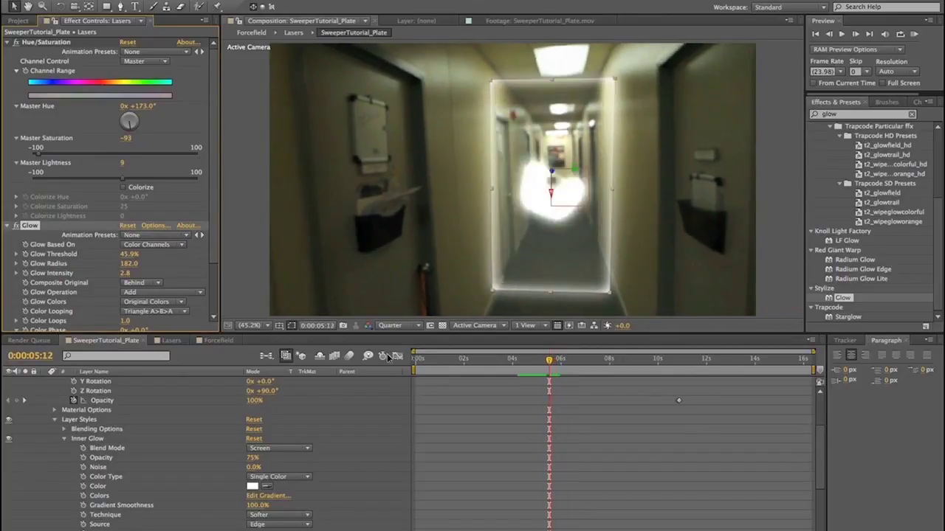
key("space")
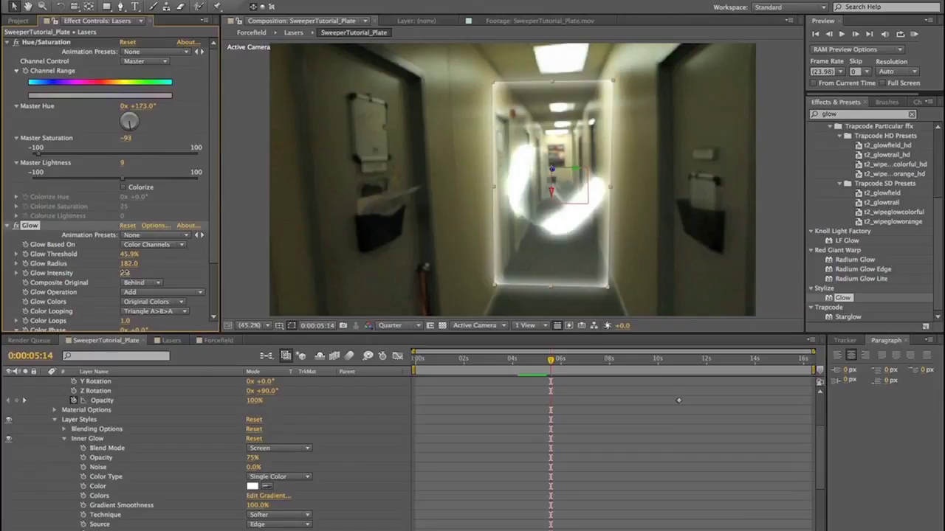
left_click_drag(124, 273, 107, 272)
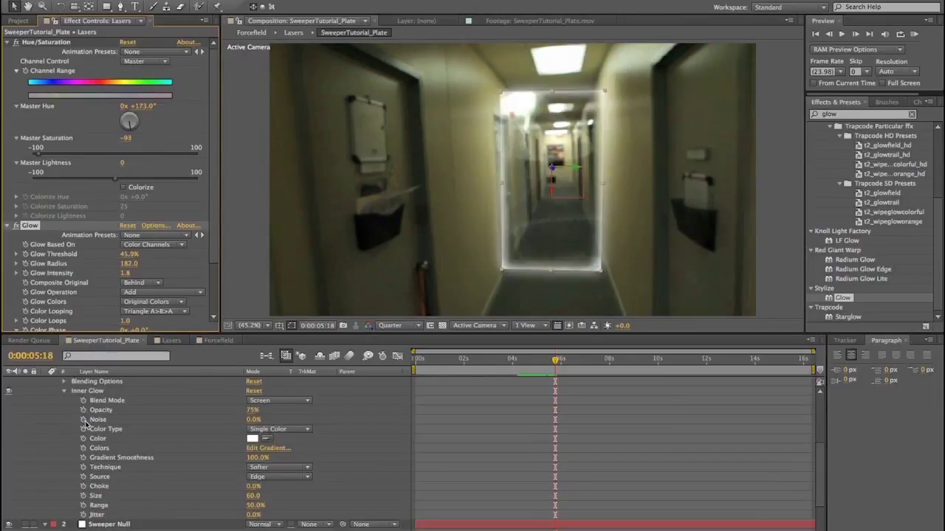
Try to keyframe the Inner Glow Opacity at 0:00:05:18 and set it to 0% one frame earlier
left_click(82, 409)
key("Page_Up")
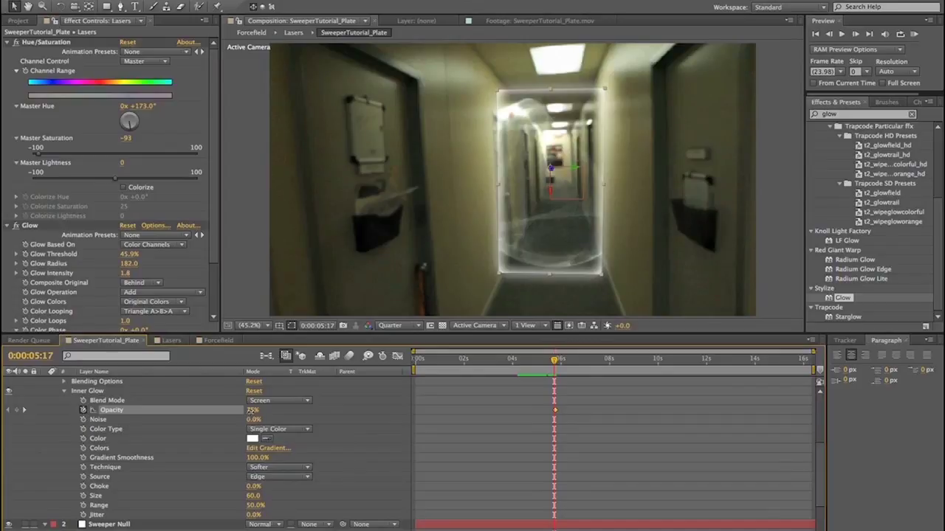
left_click(251, 410)
type("0")
key("Return")
key("Page_Down")
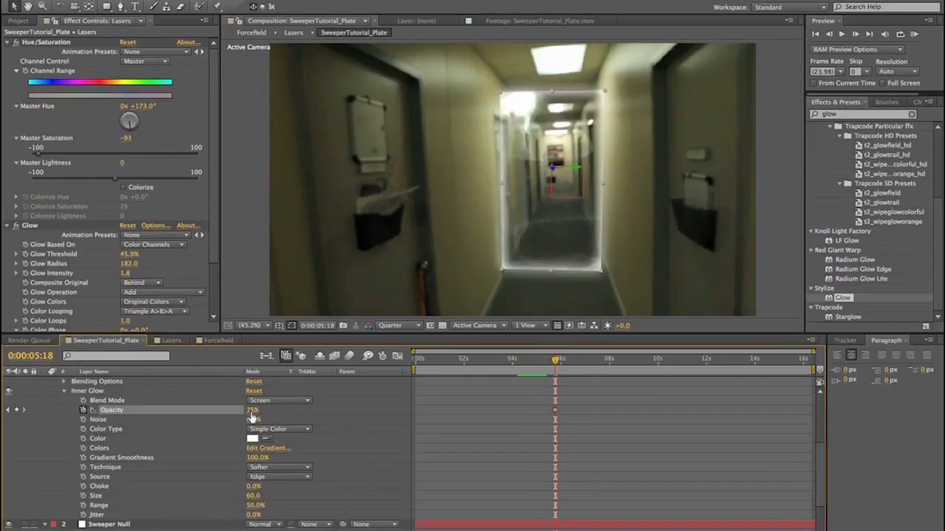
key("Page_Down")
key("Page_Down")
key("Page_Down")
key("Page_Down")
key("Page_Down")
key("Page_Down")
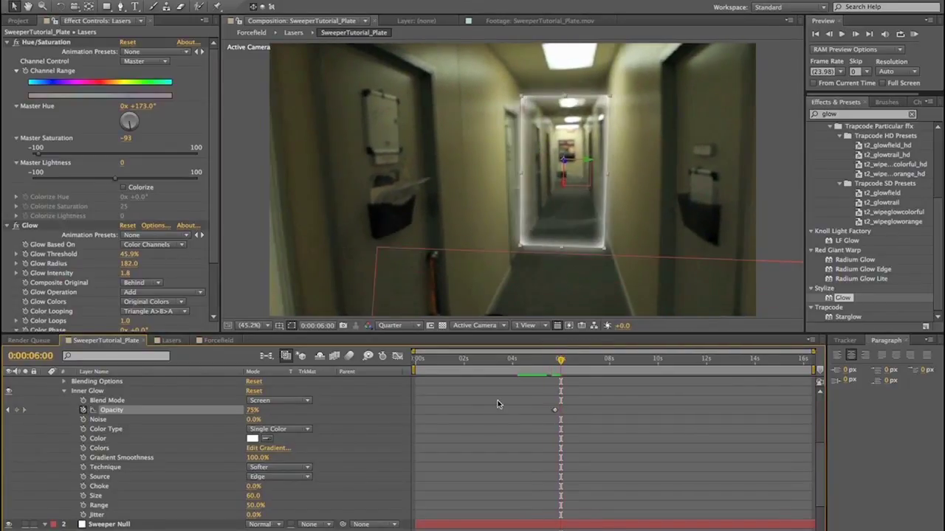
Try setting the Inner Glow Opacity to 0% at 0:00:05:15, and undo that keyframe
key("Page_Up")
key("Page_Up")
key("Page_Up")
key("Page_Up")
key("Page_Up")
key("Page_Up")
key("Page_Up")
key("Page_Up")
key("Page_Up")
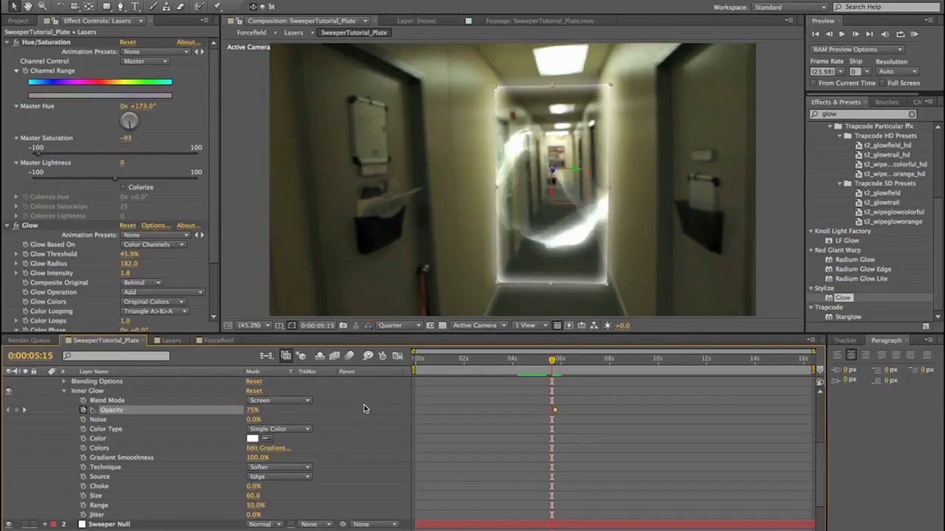
left_click(252, 411)
type("0")
key("Return")
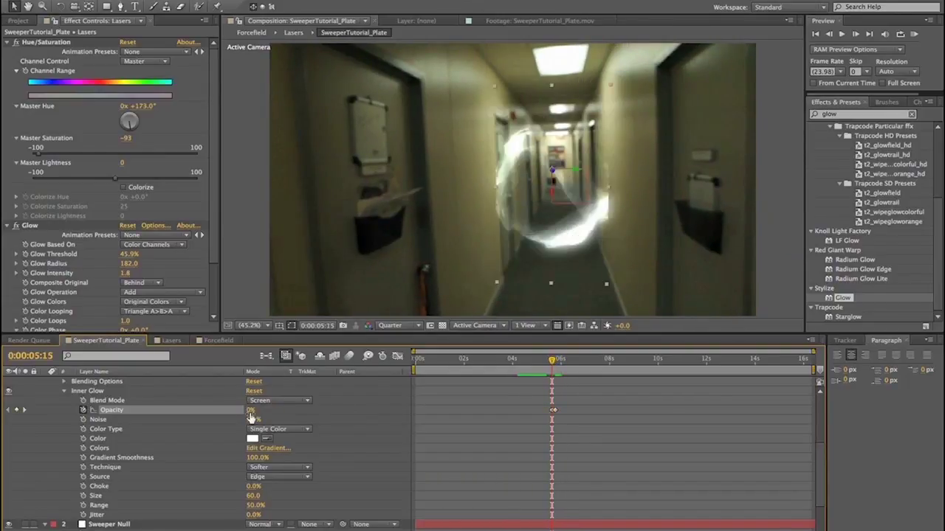
key("Page_Down")
key("Page_Down")
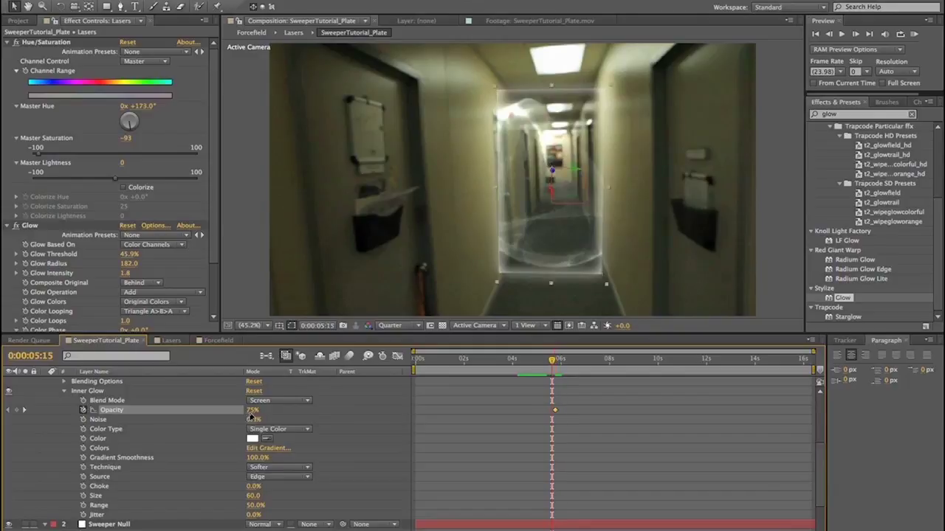
Keyframe the Inner Glow Opacity at 75% at 0:00:05:20 and go back four frames for the start of its fade-in
key("Page_Down")
key("Page_Down")
key("Page_Down")
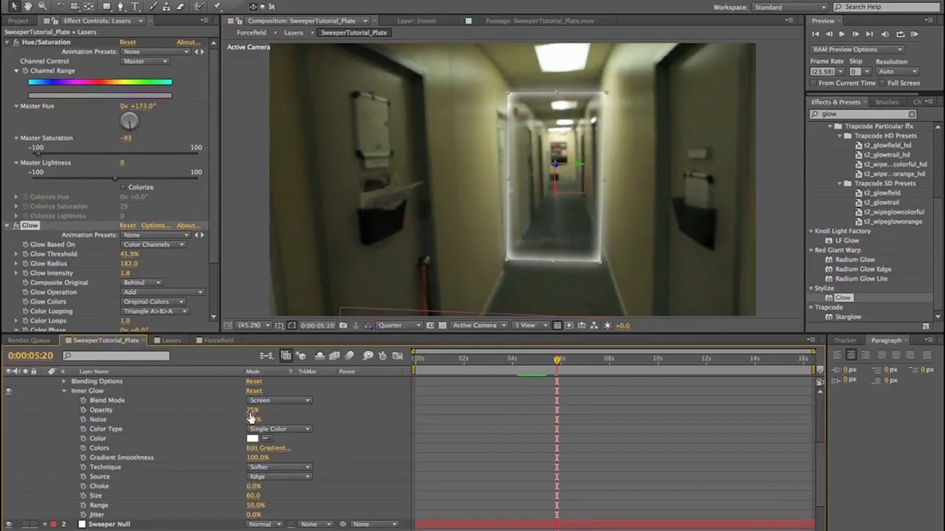
left_click(84, 410)
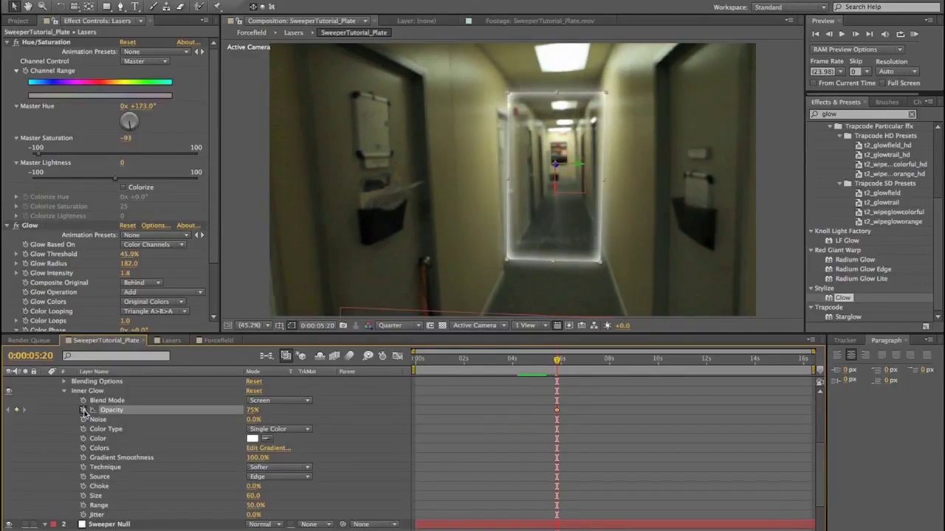
key("Page_Up")
key("Page_Up")
key("Page_Up")
key("Page_Up")
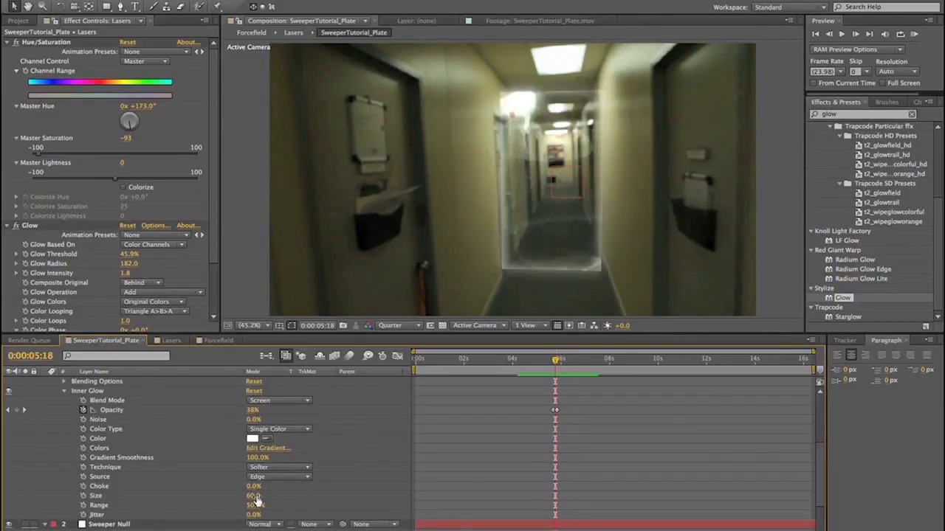
Set the Size of the Lasers layer's Inner Glow to 35
left_click(253, 497)
type("0")
key("Return")
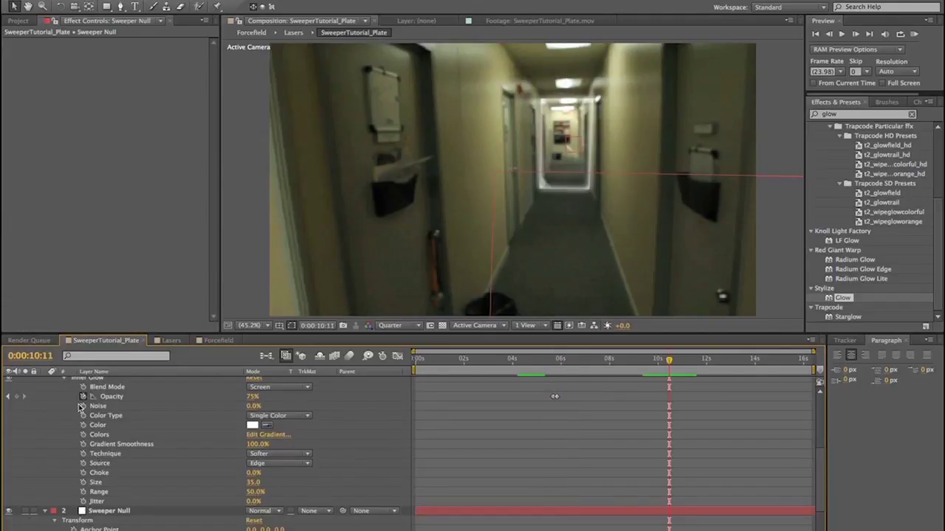
Keyframe the Lasers layer's Inner Glow Opacity at 75% at 0:00:10:11 and fade it out to 0% at 0:00:10:16
left_click(18, 398)
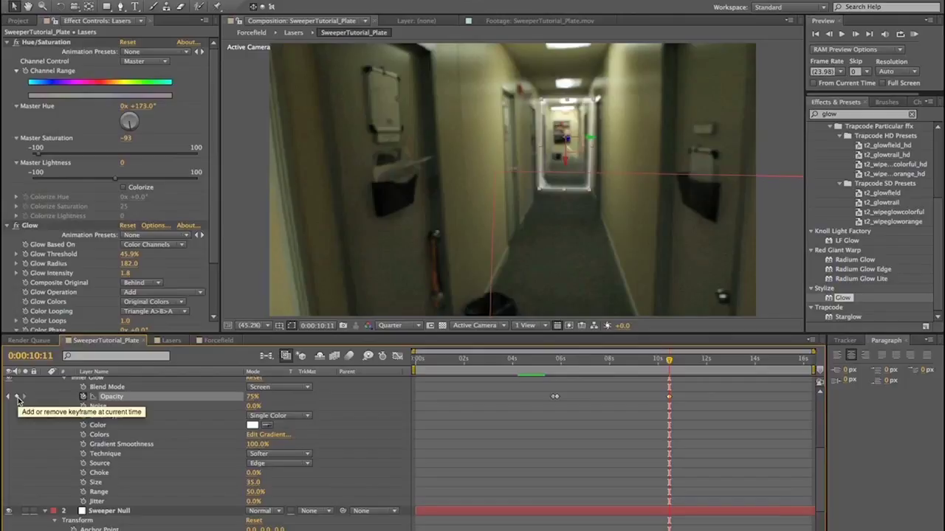
key("Page_Down")
key("Page_Down")
key("Page_Down")
key("Page_Down")
key("Page_Down")
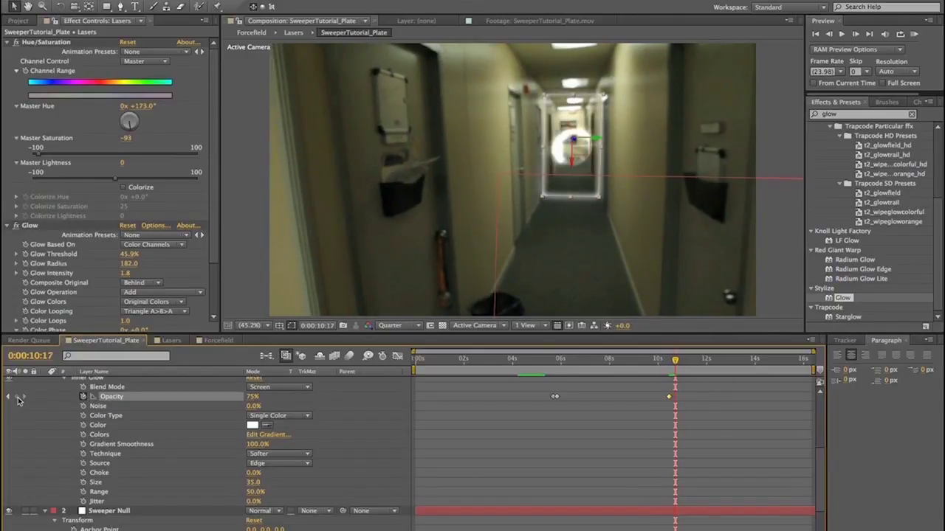
key("Page_Up")
key("Page_Up")
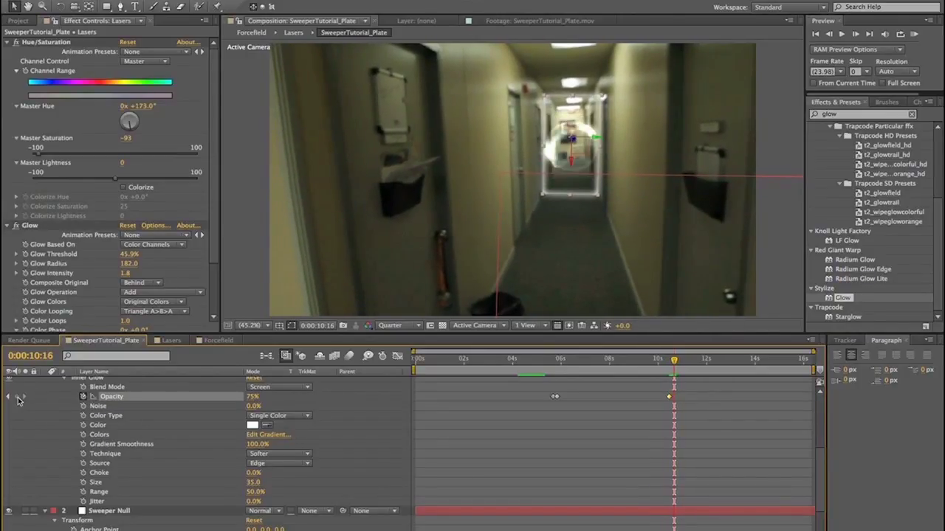
left_click(252, 396)
type("0")
key("Return")
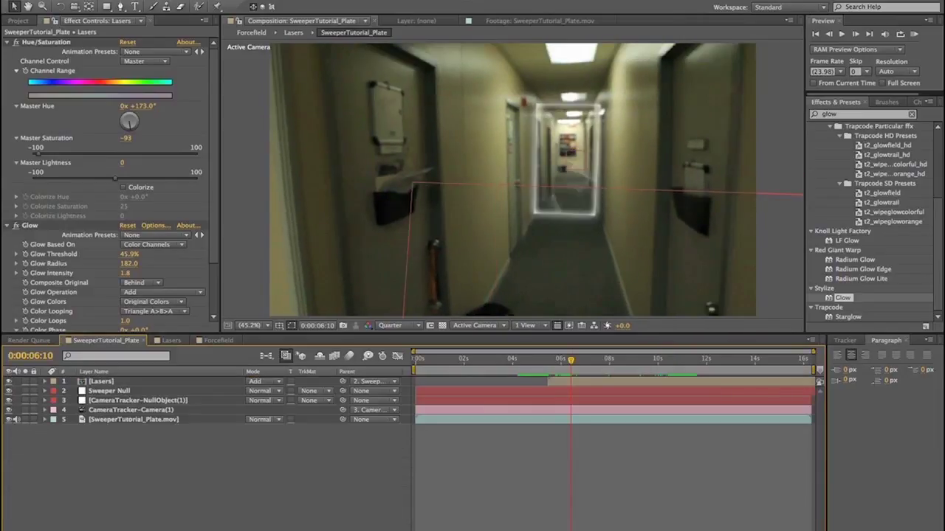
Create a new point light named Flare Light with the default light settings
left_click(214, 1)
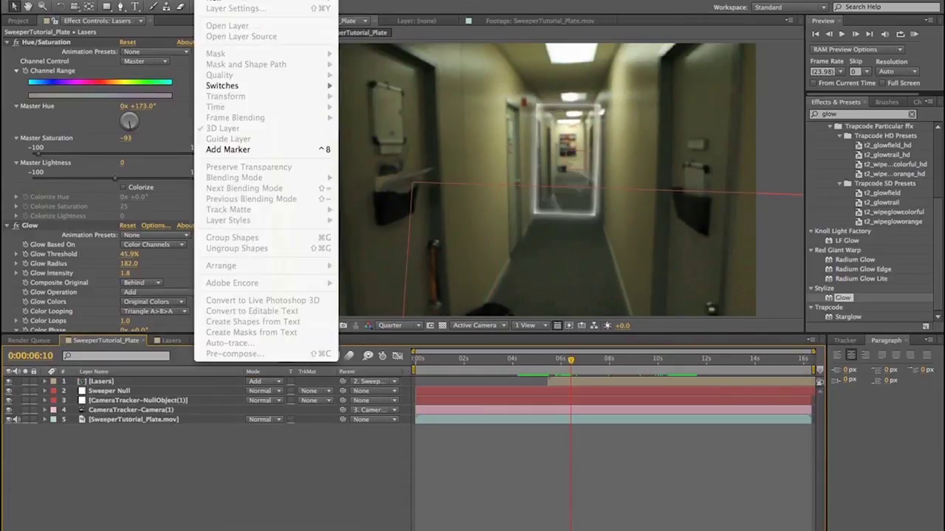
mouse_move(262, 2)
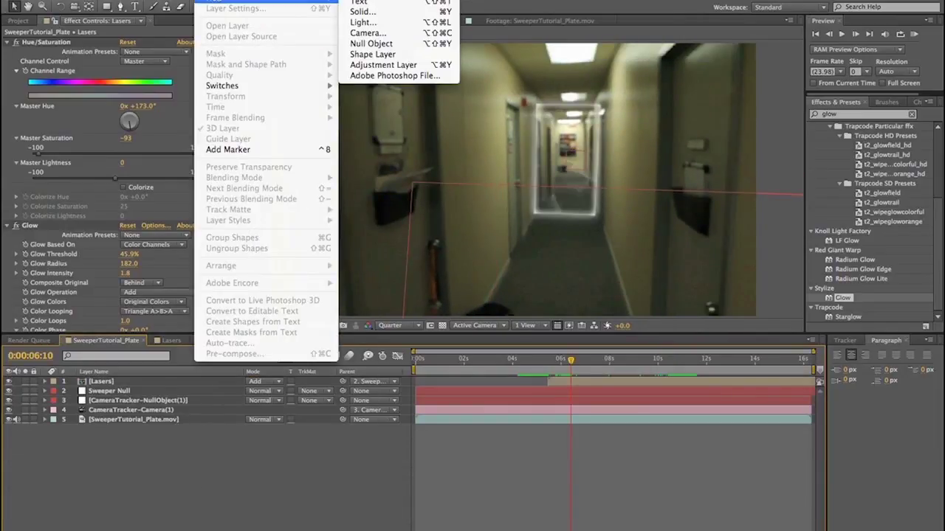
left_click(364, 22)
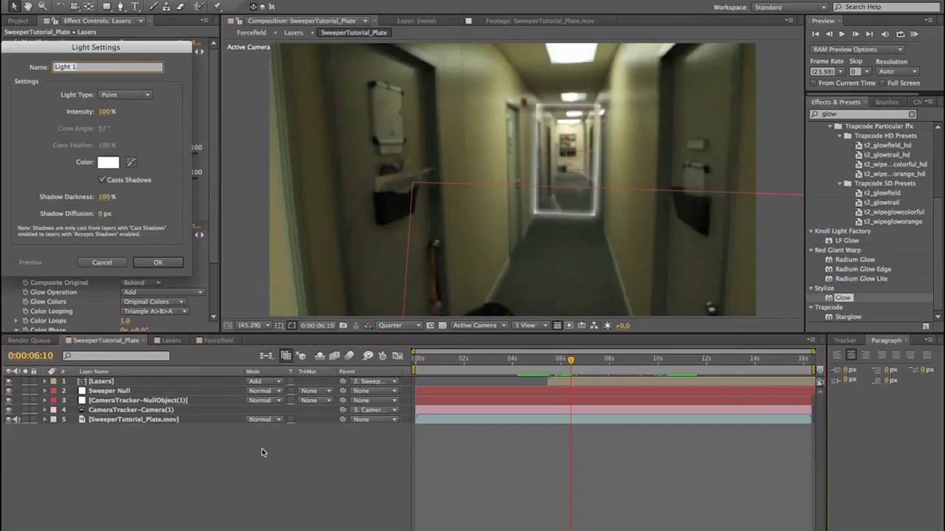
type("f")
type("lare Light")
key("Return")
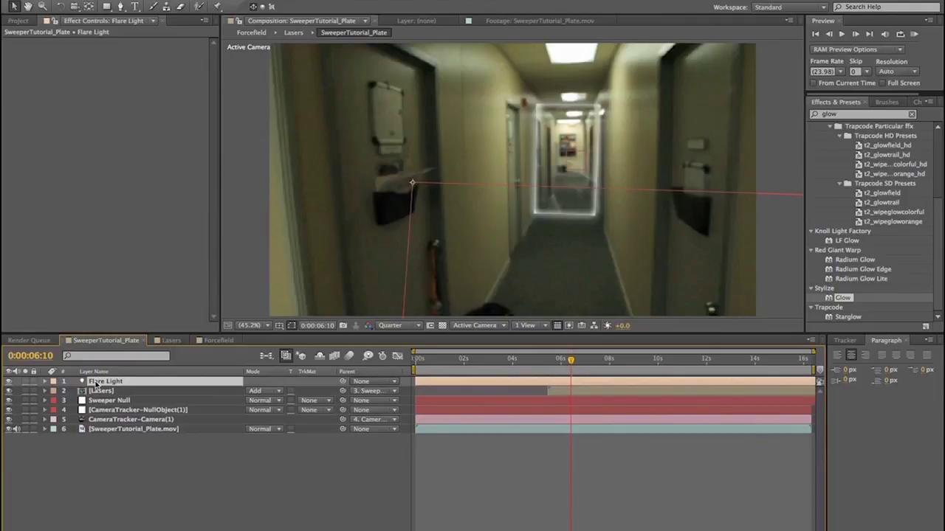
Examine the Lasers layer's transform and material options
left_click(45, 390, "ctrl")
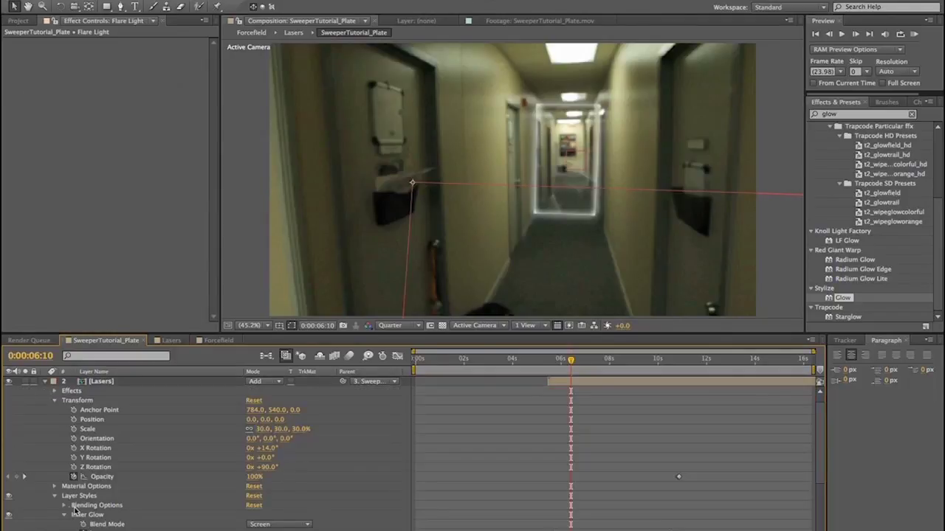
left_click(54, 487)
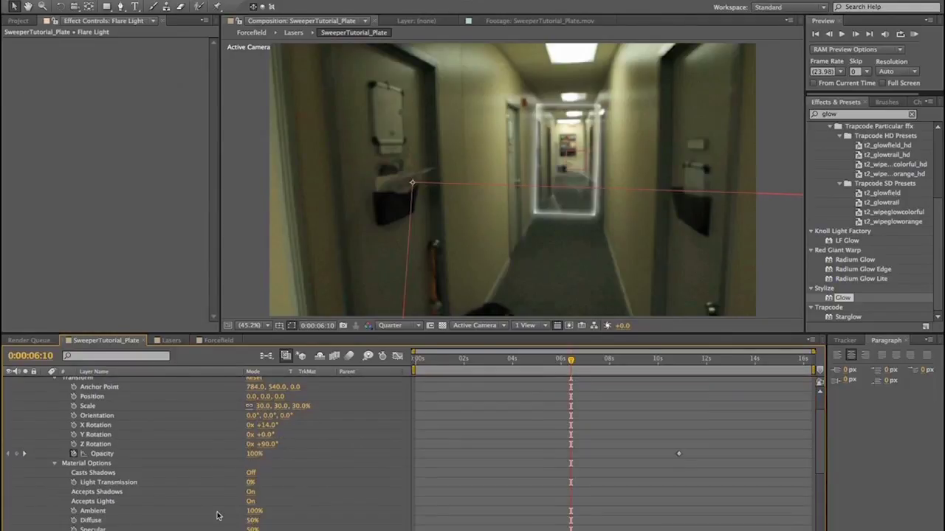
left_click(244, 514)
scroll(144, 507, "up", 3)
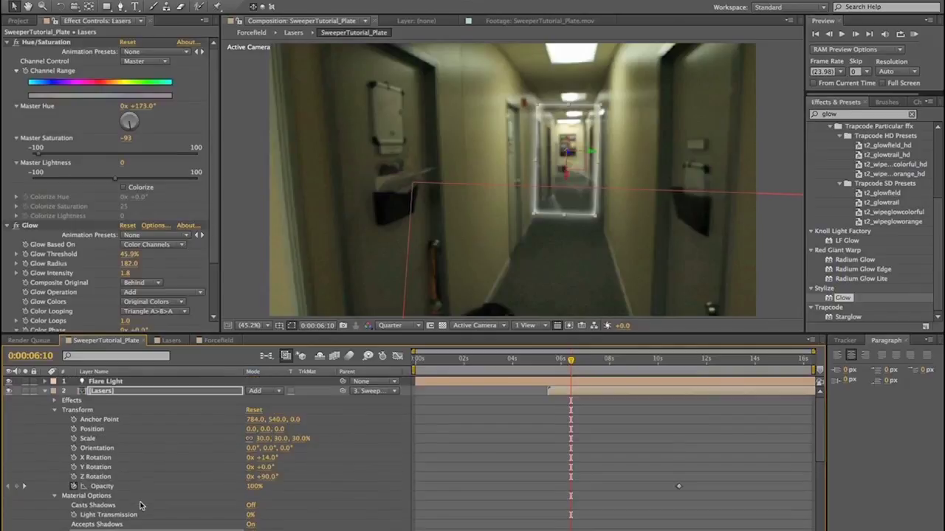
left_click(45, 391)
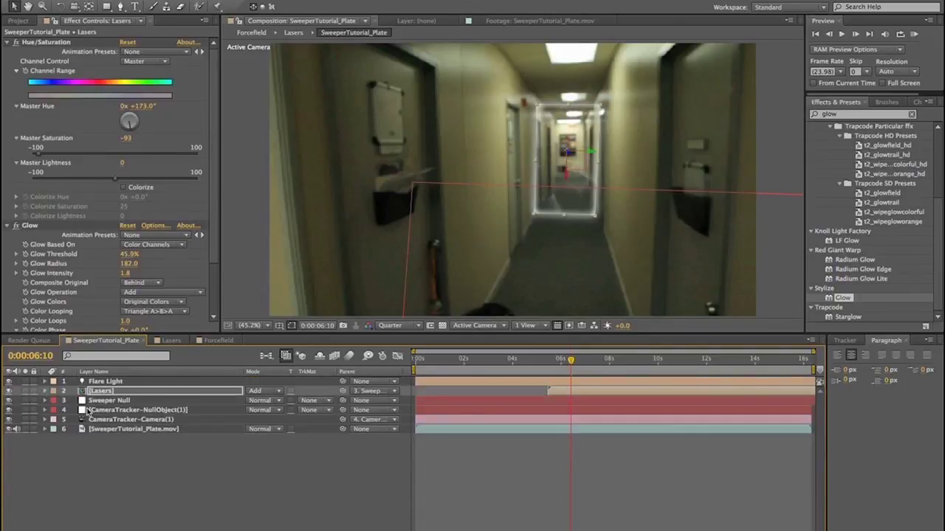
Reveal the Flare Light and Sweeper Null positions and go to the null's first Position keyframe at 0:00:04:16
left_click(49, 381)
left_click(45, 400)
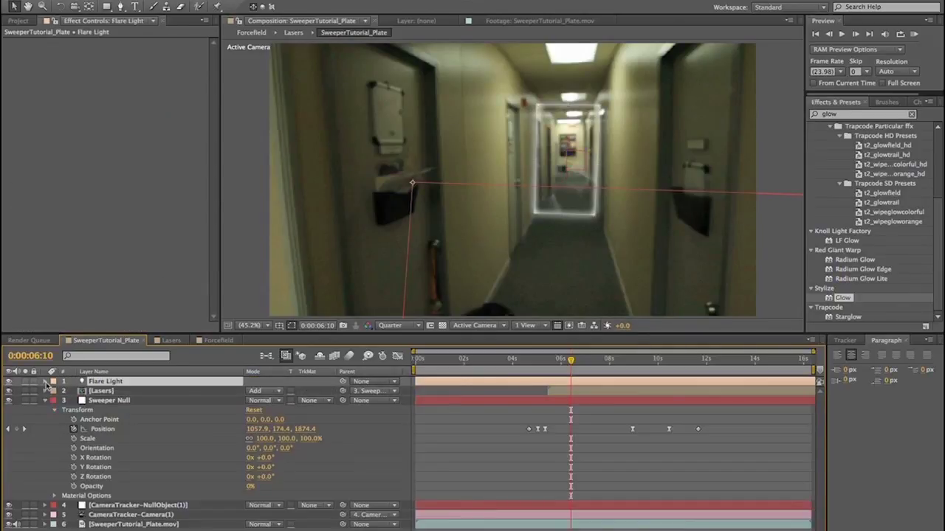
left_click(45, 382)
left_click(54, 391)
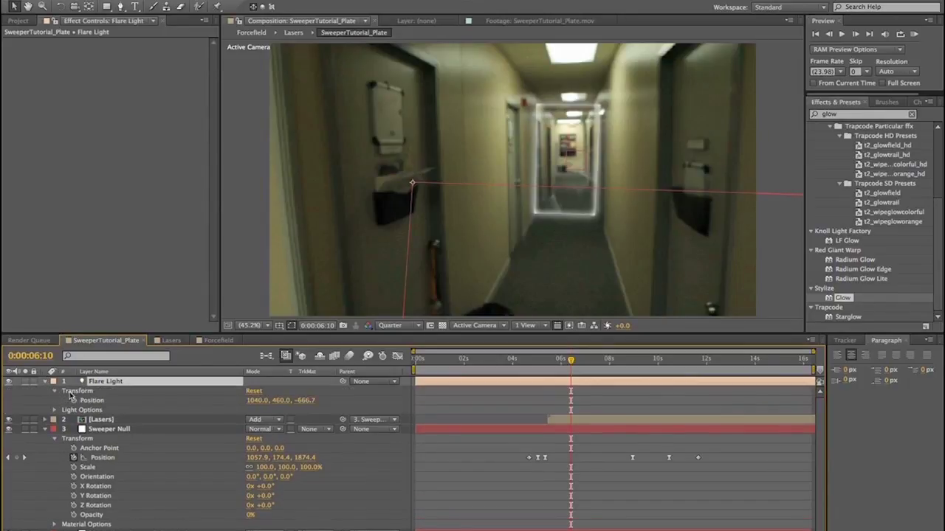
left_click(8, 457)
left_click(8, 458)
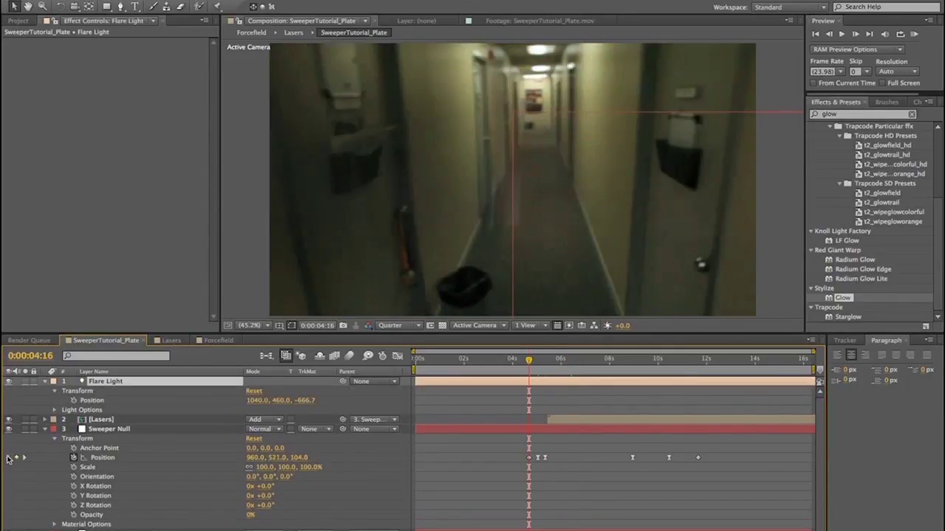
Set the Flare Light's position to 960, 521, 104 to match the Sweeper Null
left_click(252, 403)
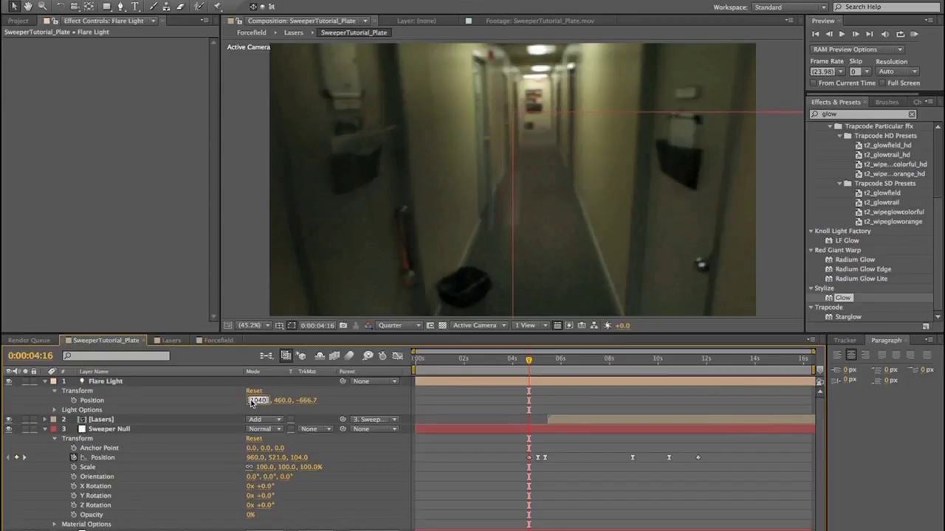
type("960")
key("Return")
left_click(277, 400)
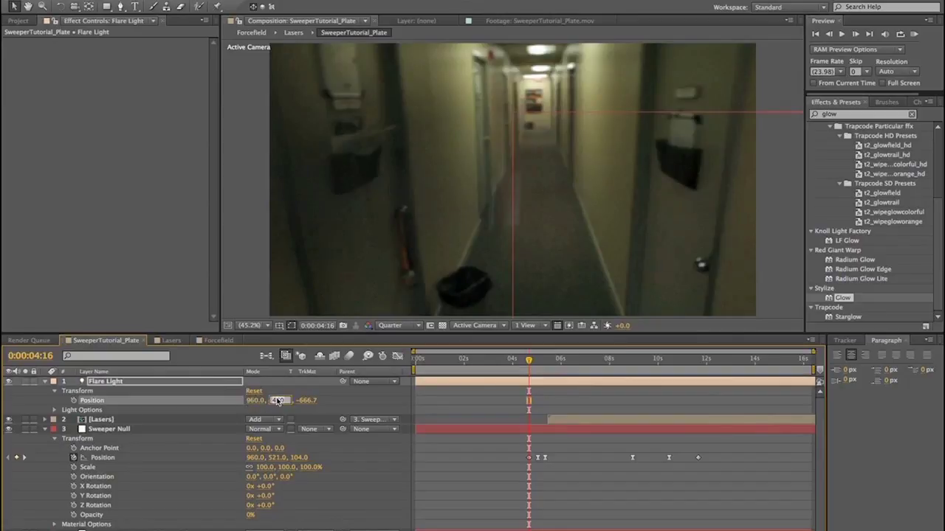
type("521")
key("Return")
left_click(300, 401)
type("10")
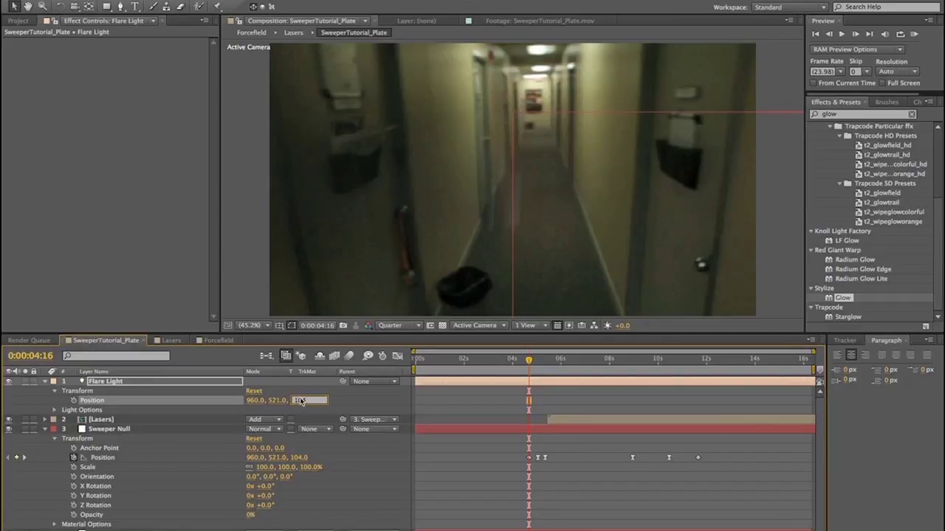
key("Return")
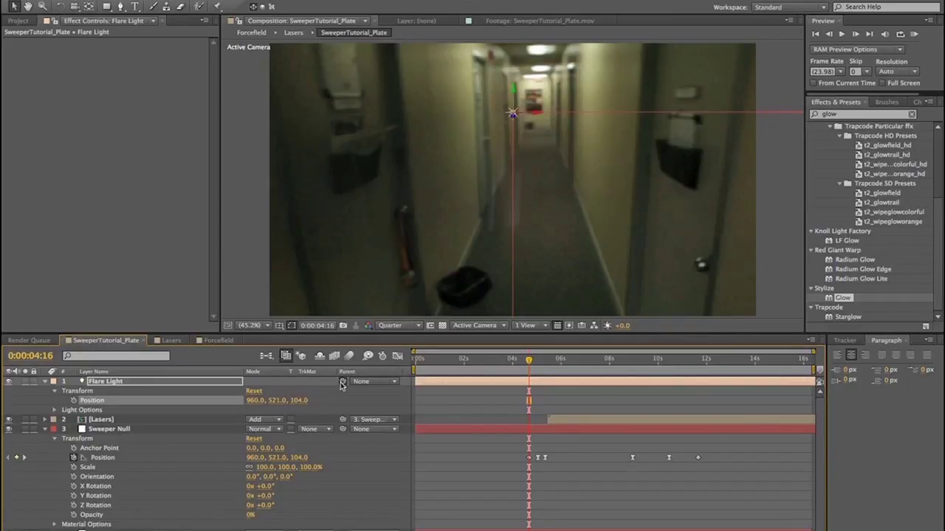
Parent the Flare Light to the Sweeper Null and play back its motion
left_click_drag(342, 383, 108, 429)
left_click(371, 490)
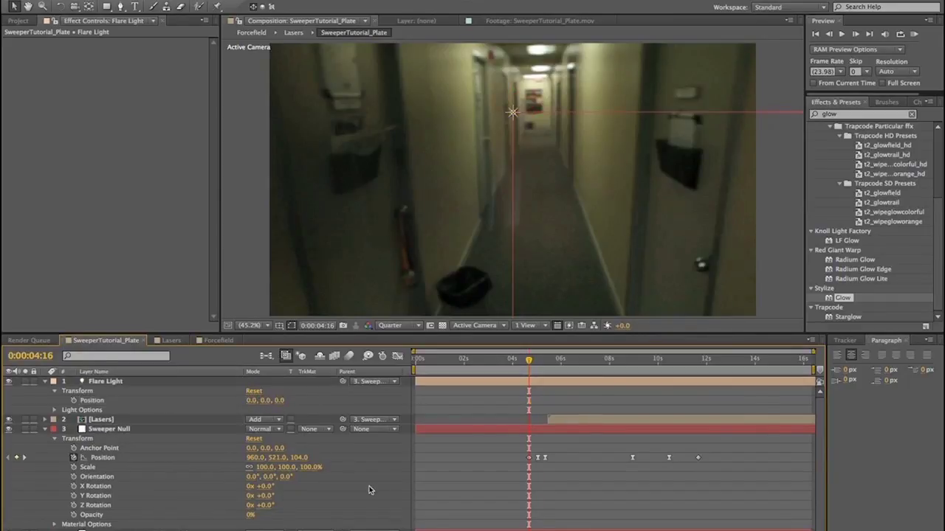
key("space")
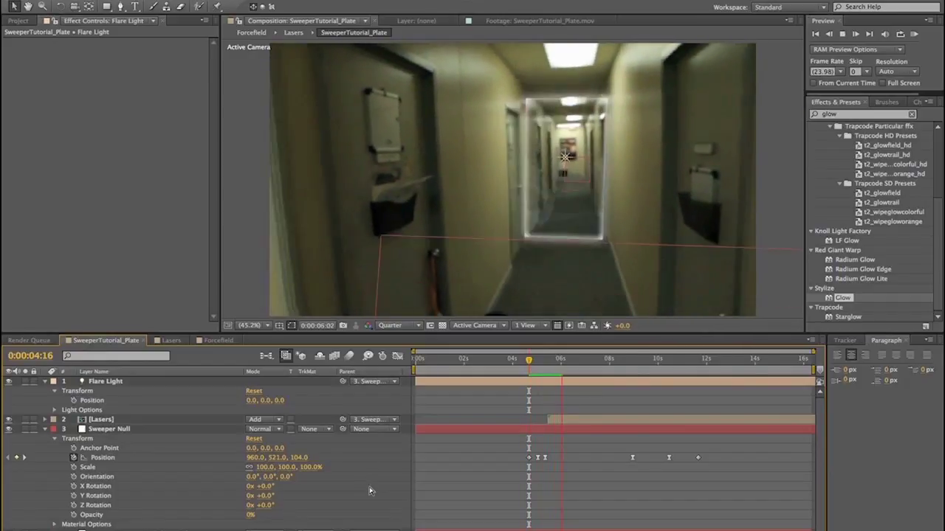
Create a Light Factory flare linked to the Flare Light with the Knoll 3D Flare script
left_click(116, 382)
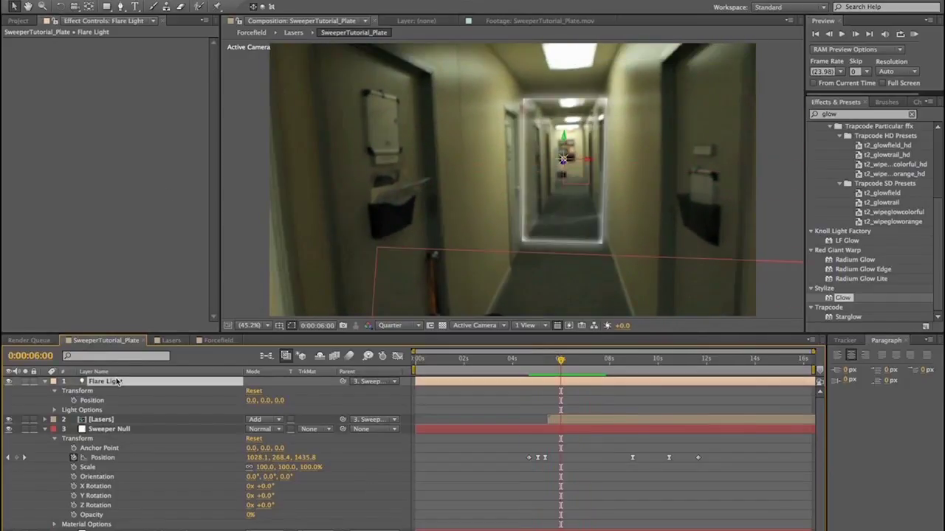
left_click(281, 0)
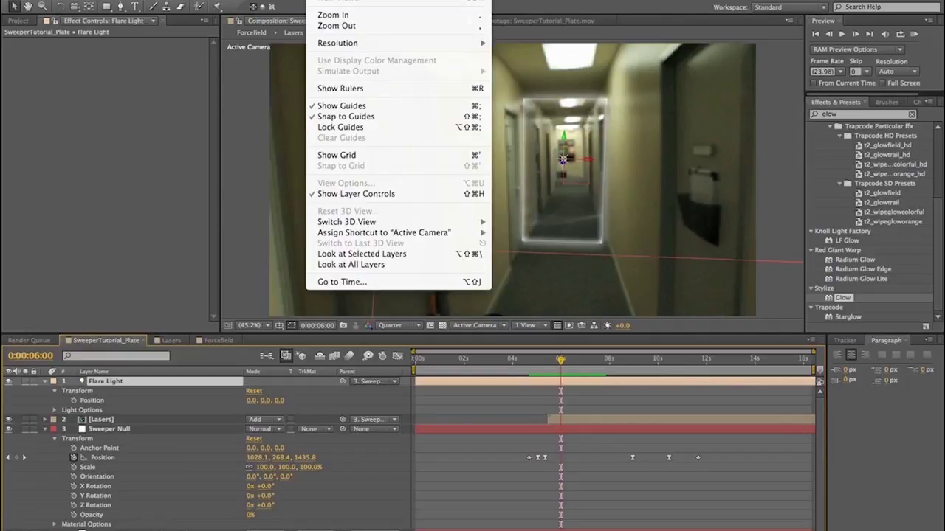
mouse_move(354, 0)
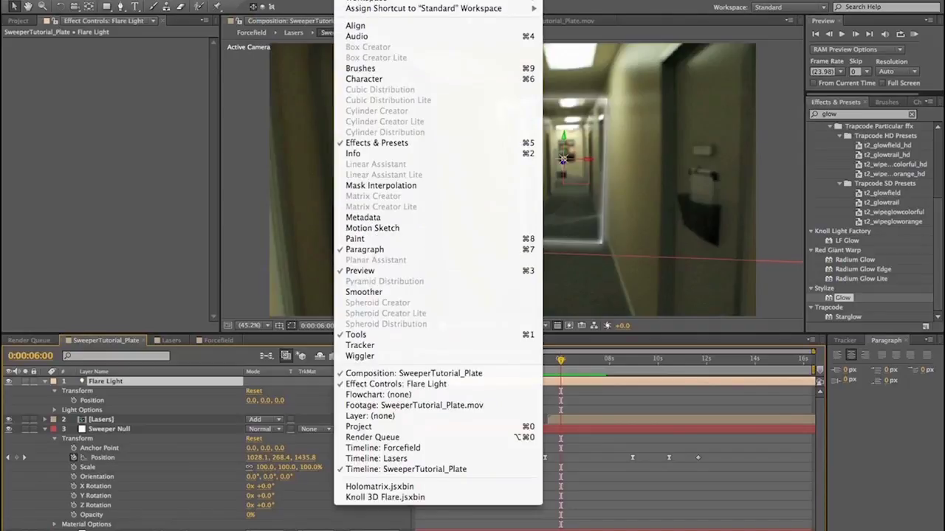
left_click(391, 498)
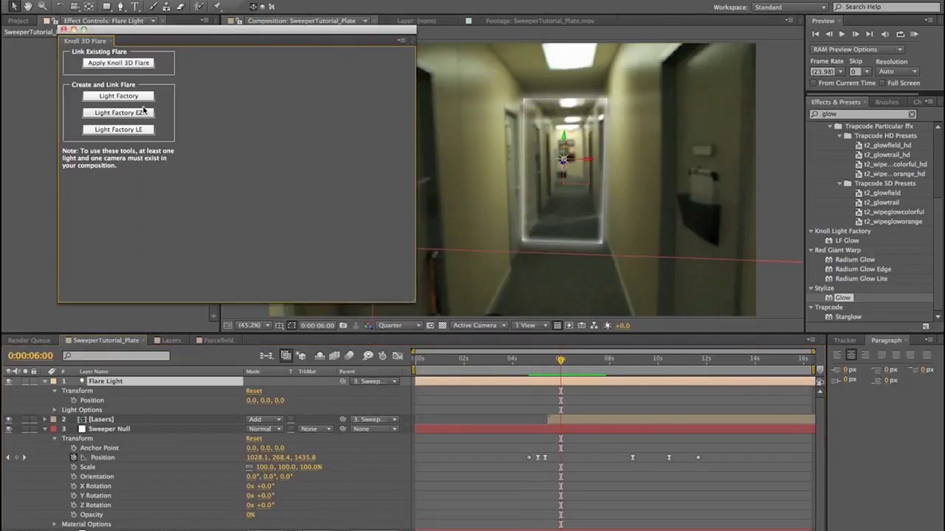
left_click(126, 99)
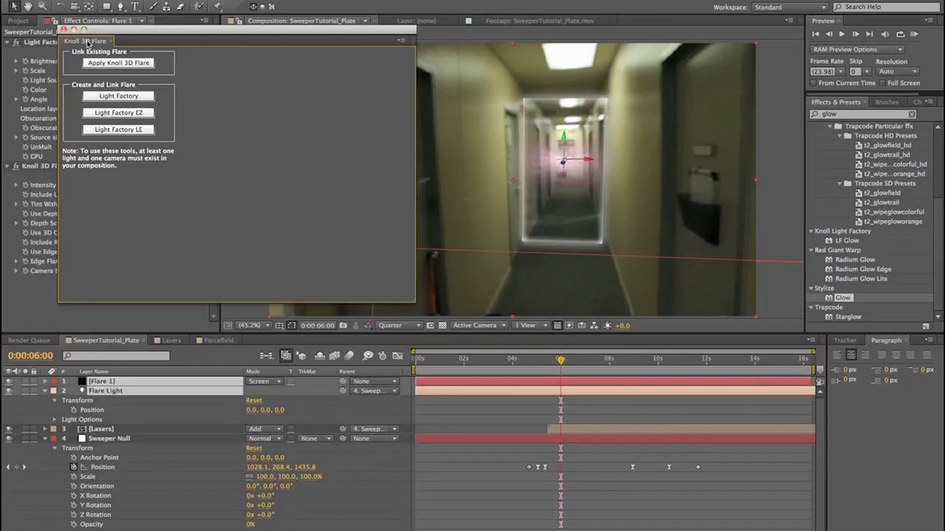
left_click(63, 29)
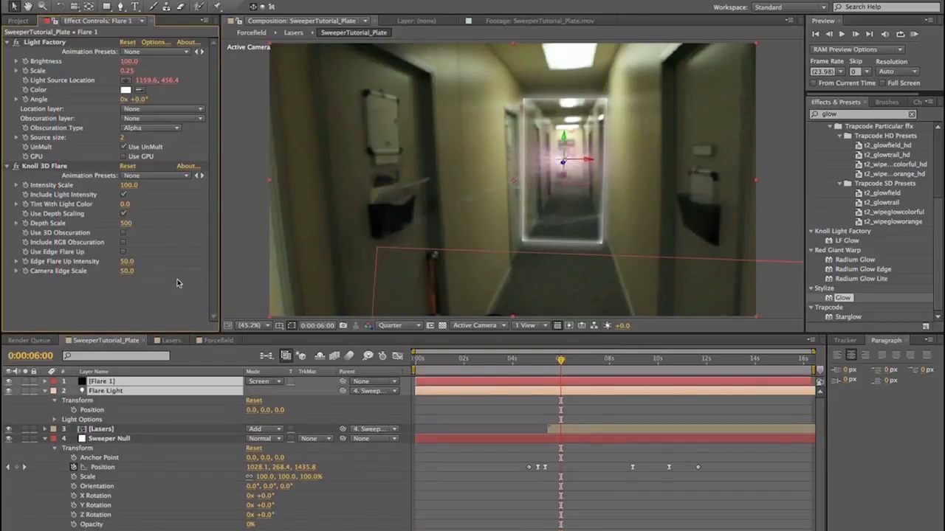
Load the Panamorphic.lfp lens from the Guru Presets folder into the flare's Light Factory effect and preview the result
left_click(153, 43)
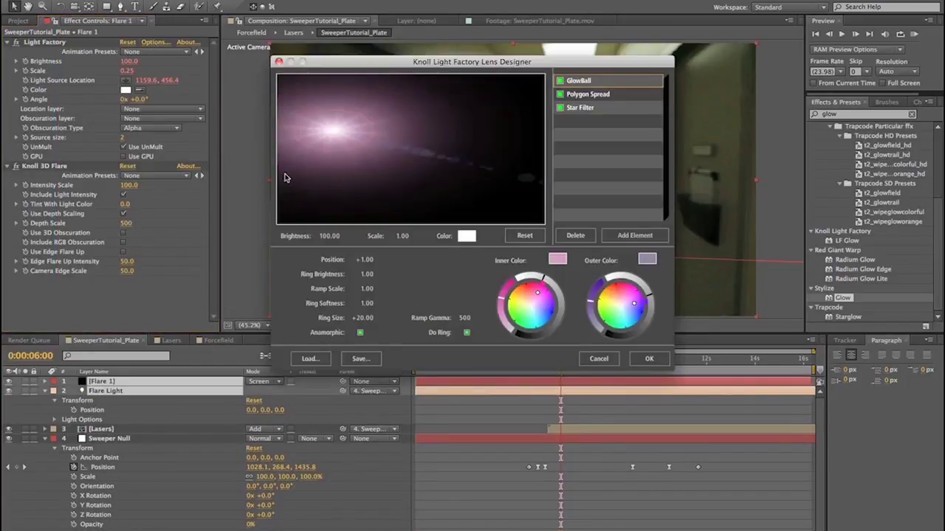
left_click(310, 358)
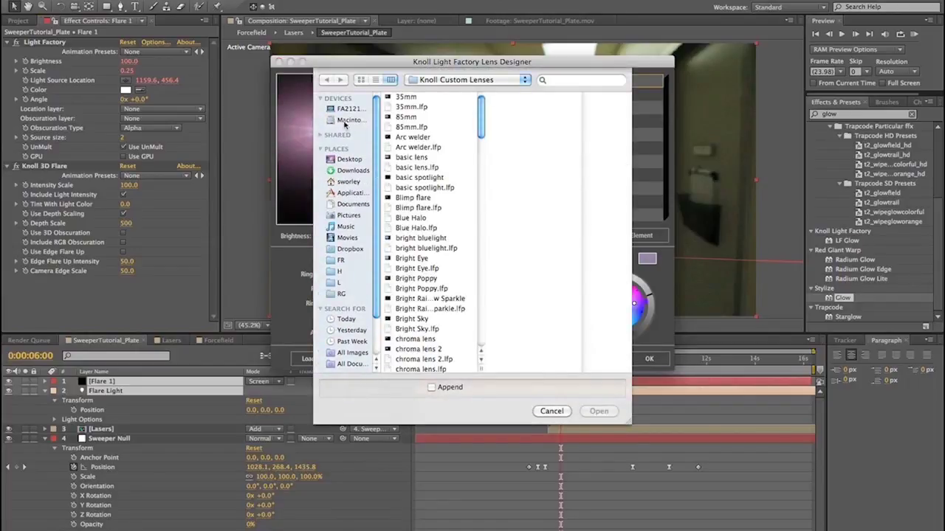
left_click(344, 123)
left_click(404, 118)
left_click(537, 117)
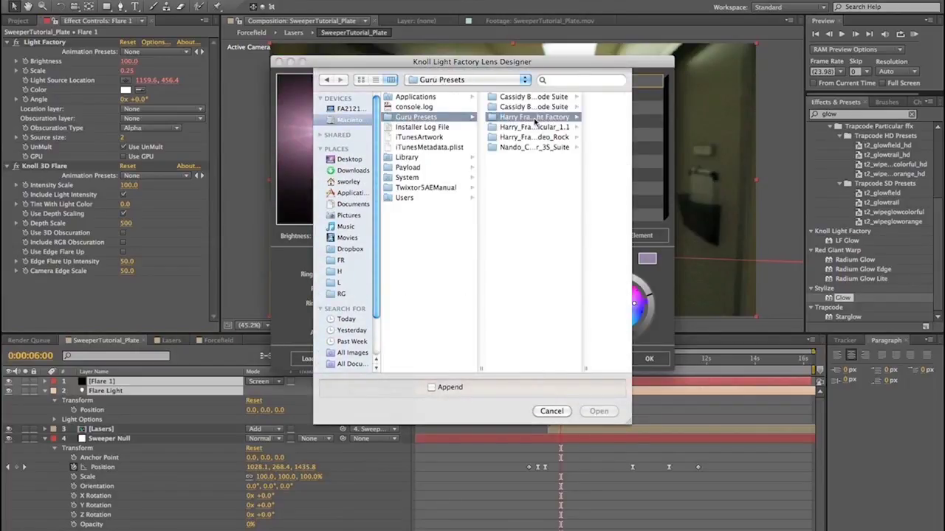
scroll(594, 134, "down", 15)
scroll(590, 129, "up", 5)
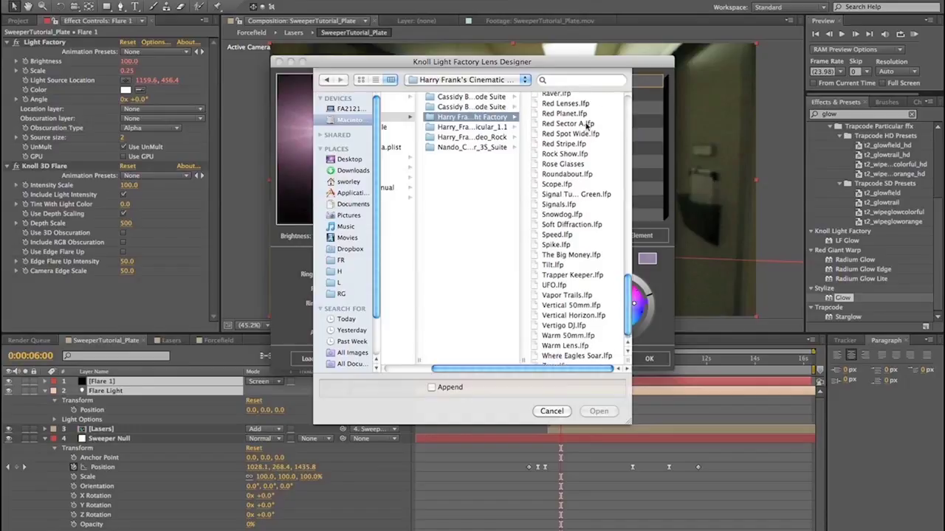
left_click(574, 109)
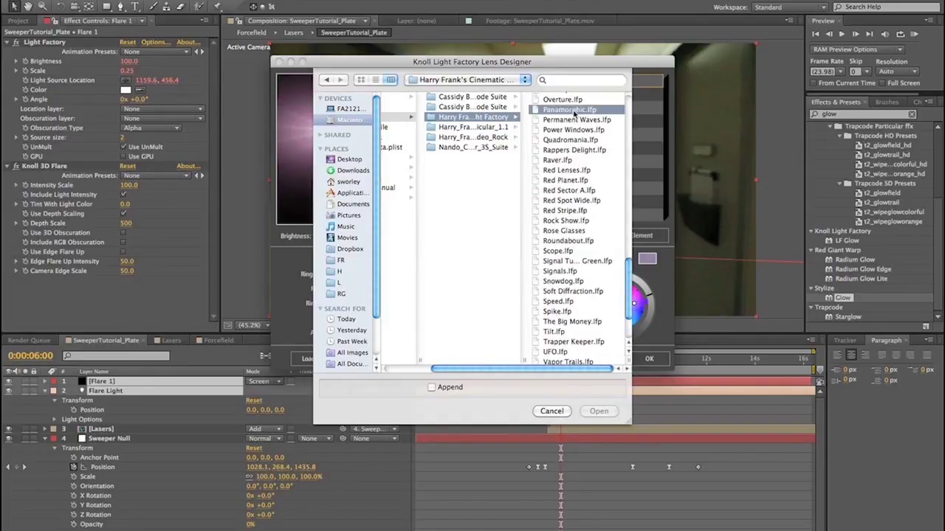
left_click(601, 414)
left_click(649, 359)
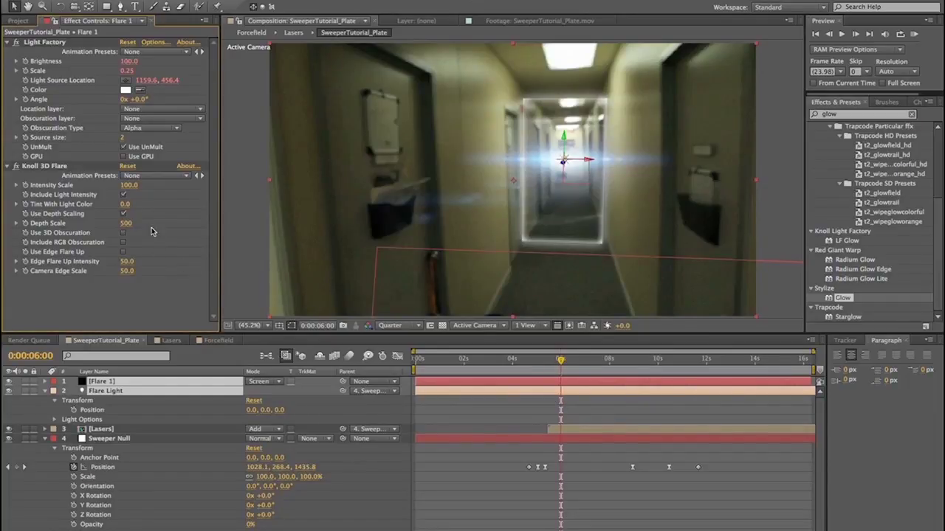
key("space")
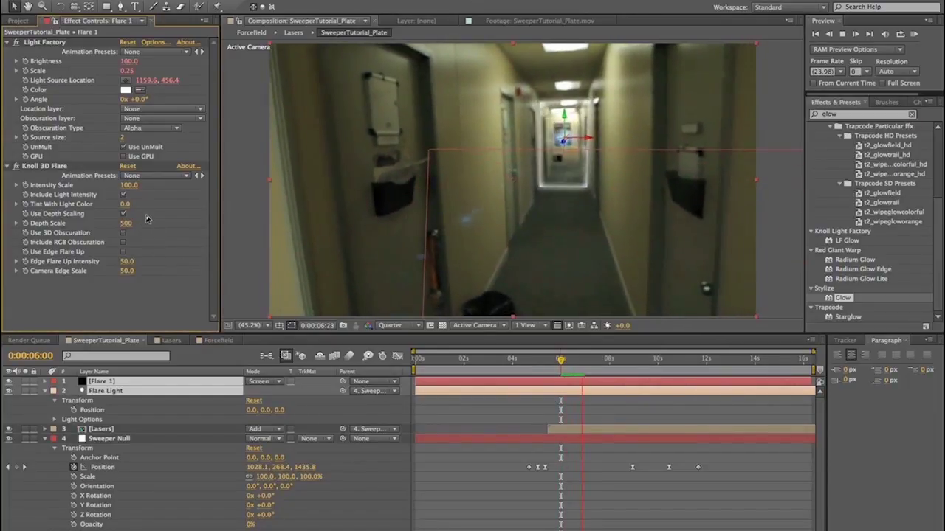
key("space")
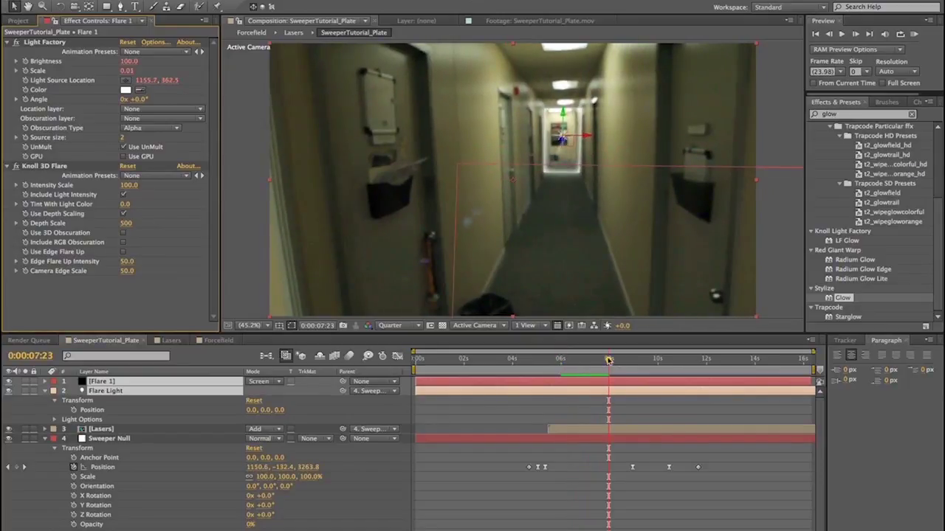
Turn off depth scaling in the flare's Knoll 3D Flare effect and play back the result
left_click_drag(608, 359, 557, 360)
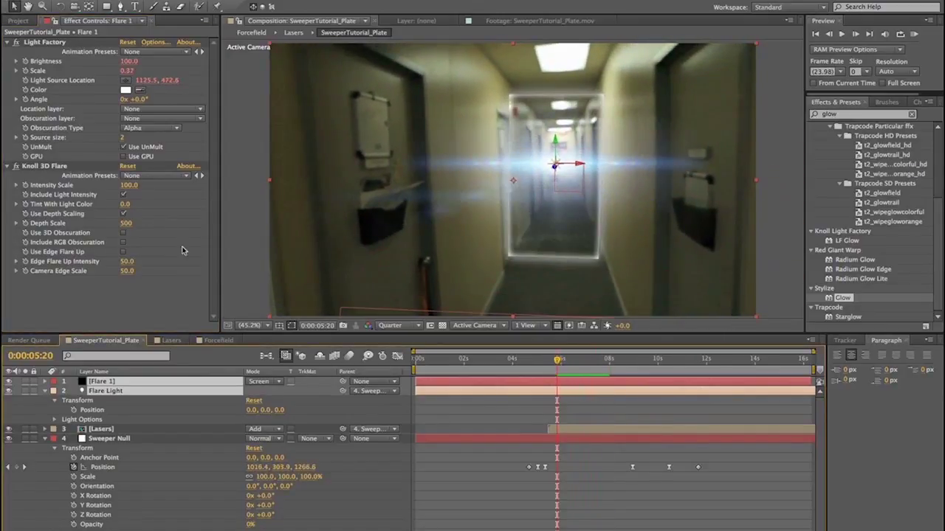
left_click(123, 214)
key("space")
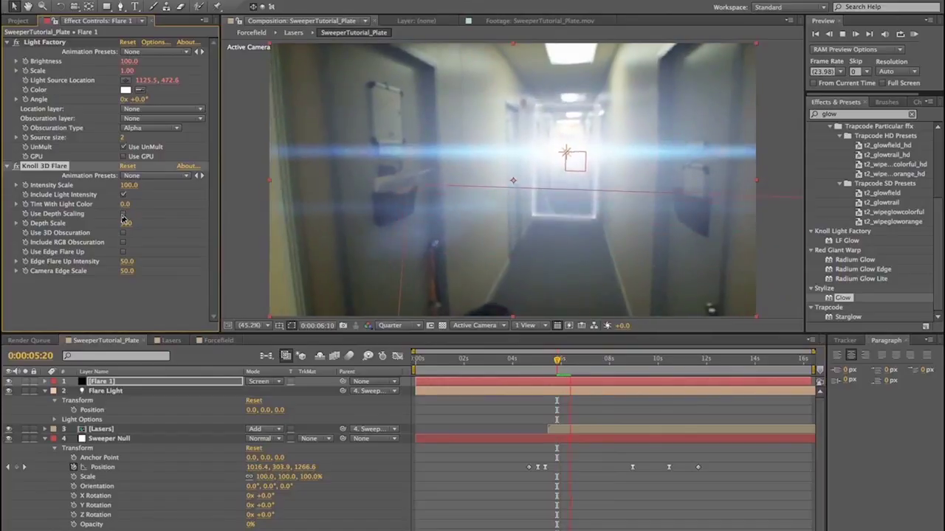
key("space")
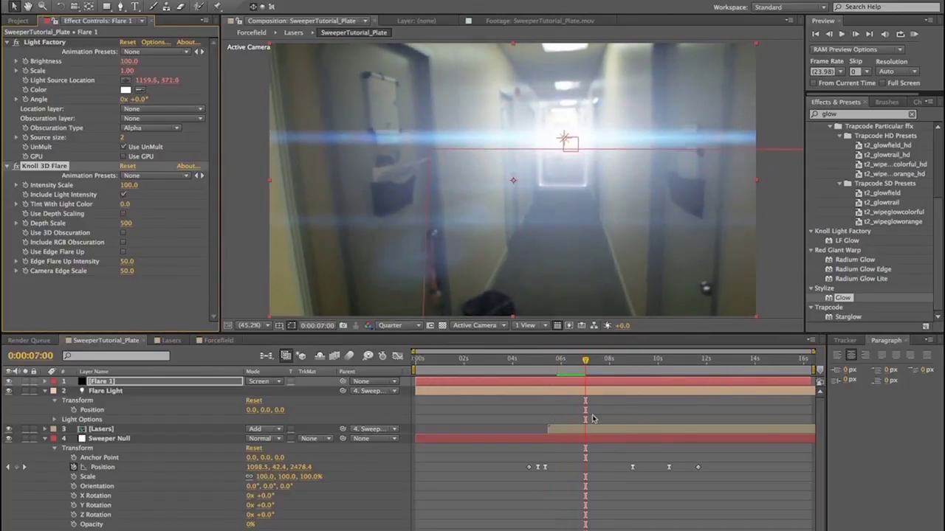
Try the Flare Light's intensity at 25%, and settle on 50%
left_click(54, 420)
left_click(253, 431)
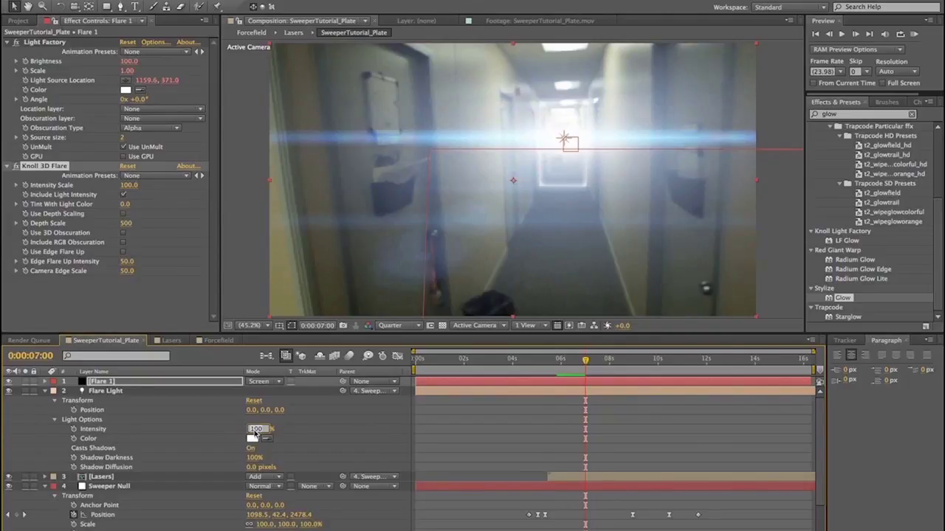
type("25")
key("Return")
key("F2")
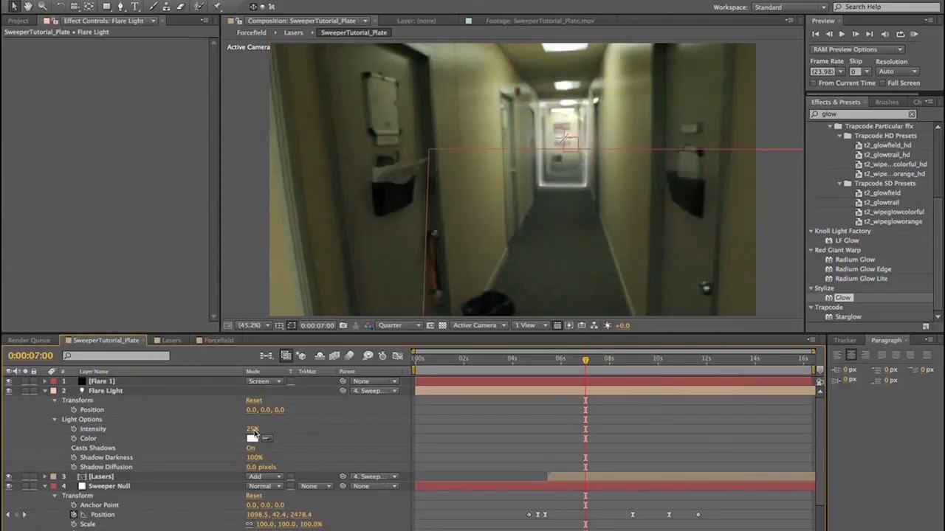
left_click(252, 431)
type("50")
key("Return")
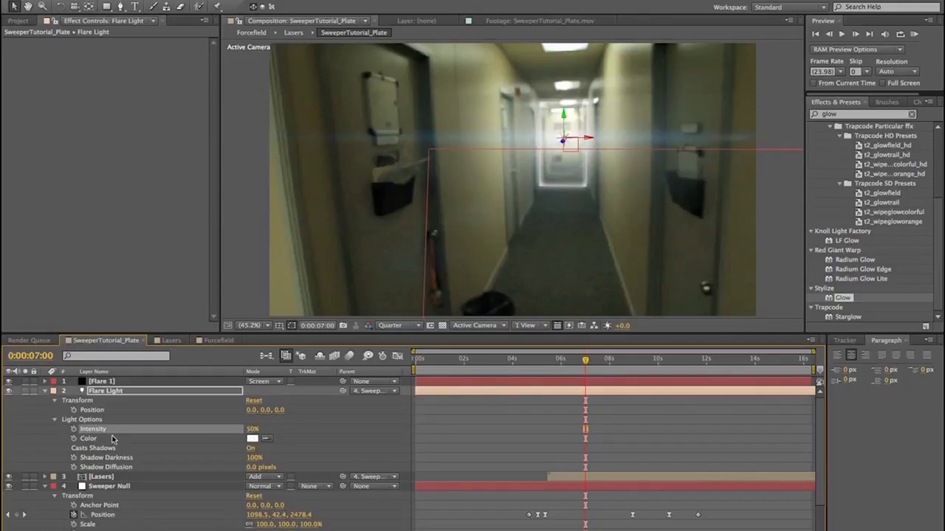
Add the expression wiggle(7,25) to the Flare Light's intensity and preview the flicker
left_click(74, 430, "alt")
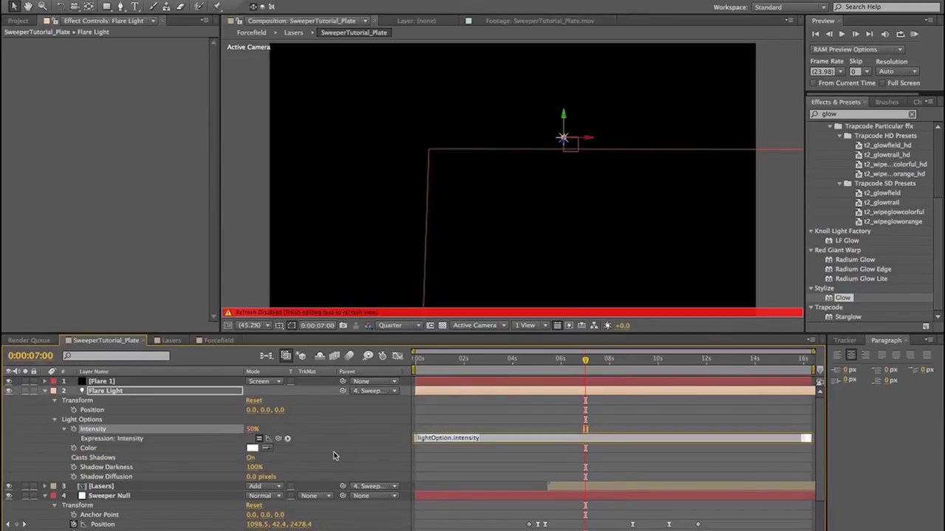
type("wiggle(7,25")
left_click(350, 443)
key("space")
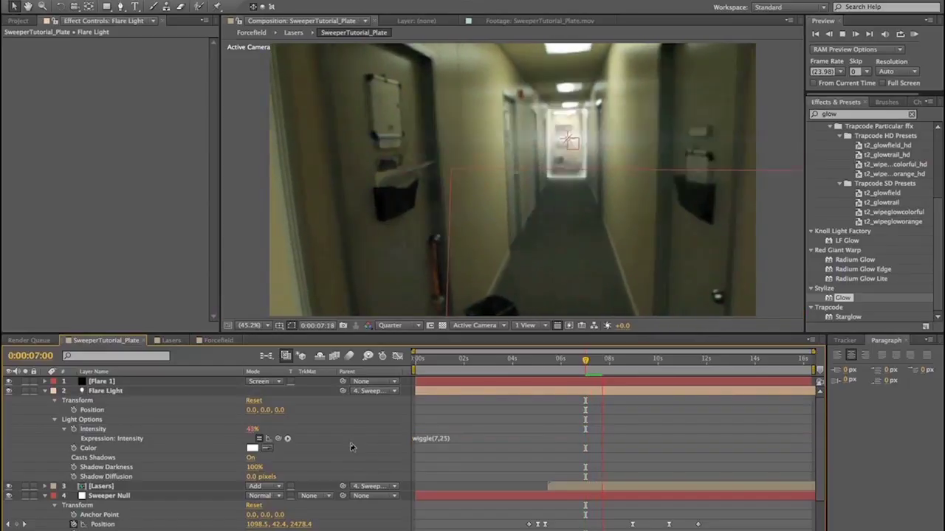
Start keyframing the Flare 1 layer's opacity with a value of 0% at 0:00:05:11
left_click(70, 381)
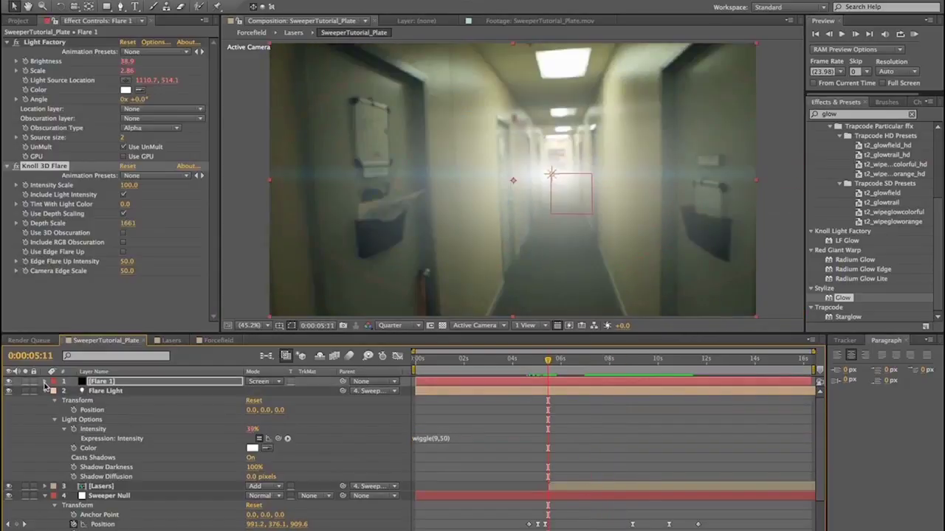
left_click(49, 382)
left_click(54, 400)
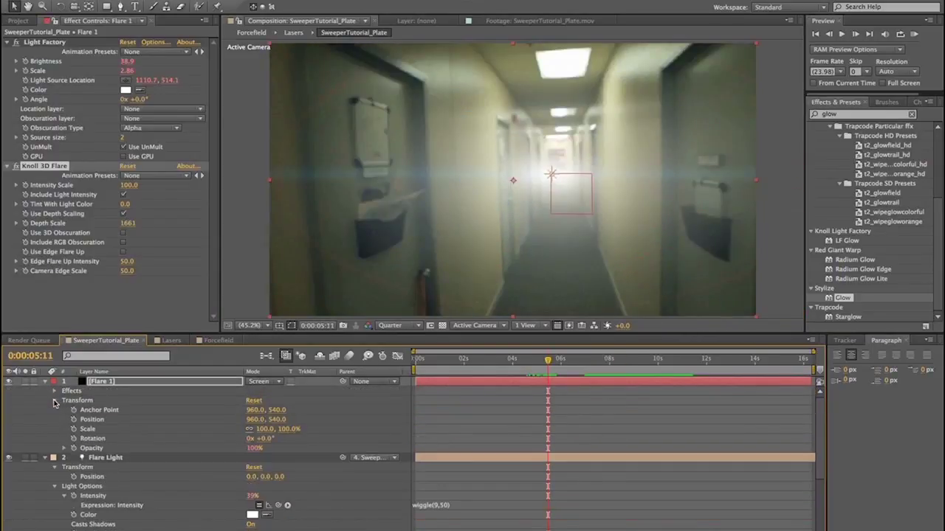
left_click(74, 448)
left_click(255, 449)
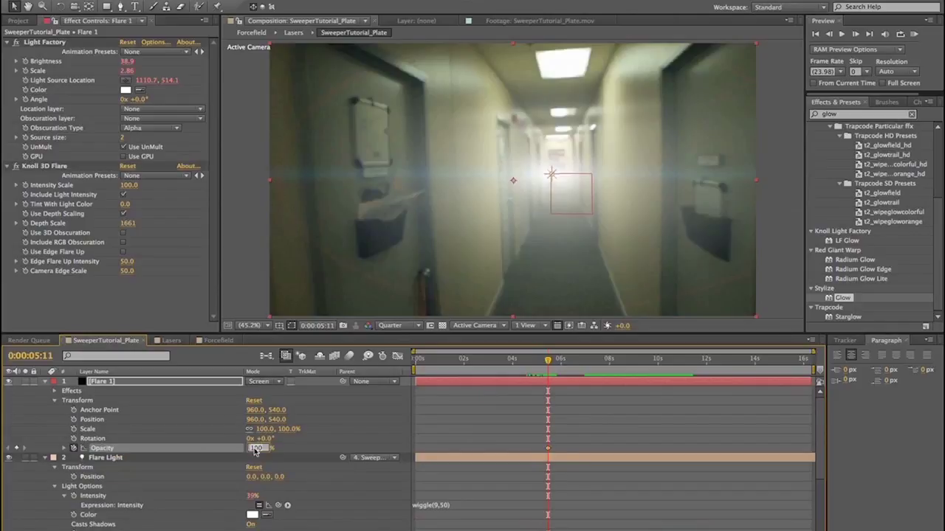
type("0")
key("Return")
Keyframe the Flare 1 layer's opacity at 100% at 0:00:05:13 and play back the fade-in
key("Page_Down")
key("Page_Down")
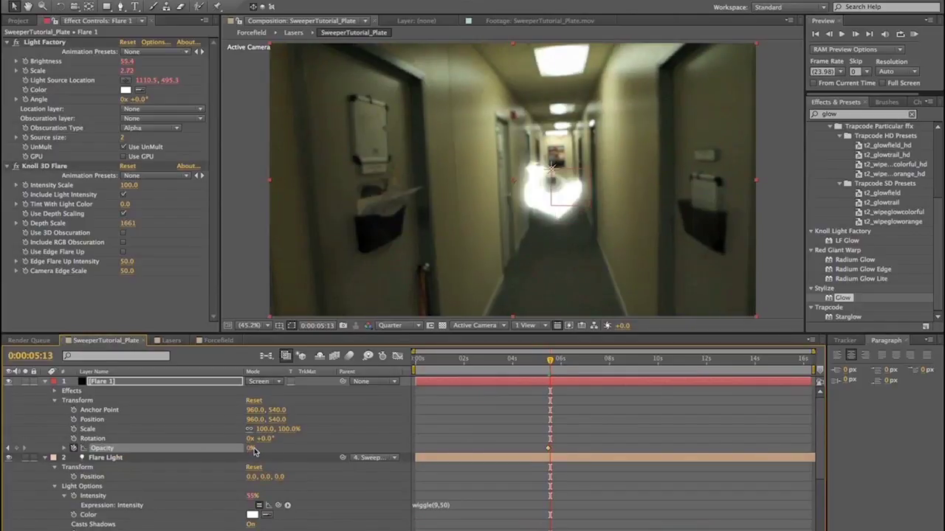
left_click(251, 449)
key("Return")
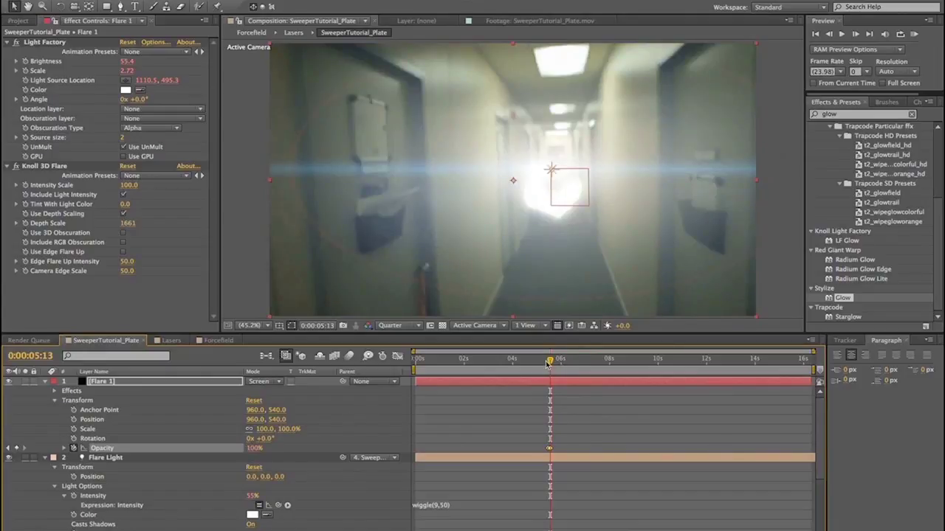
left_click_drag(549, 363, 544, 364)
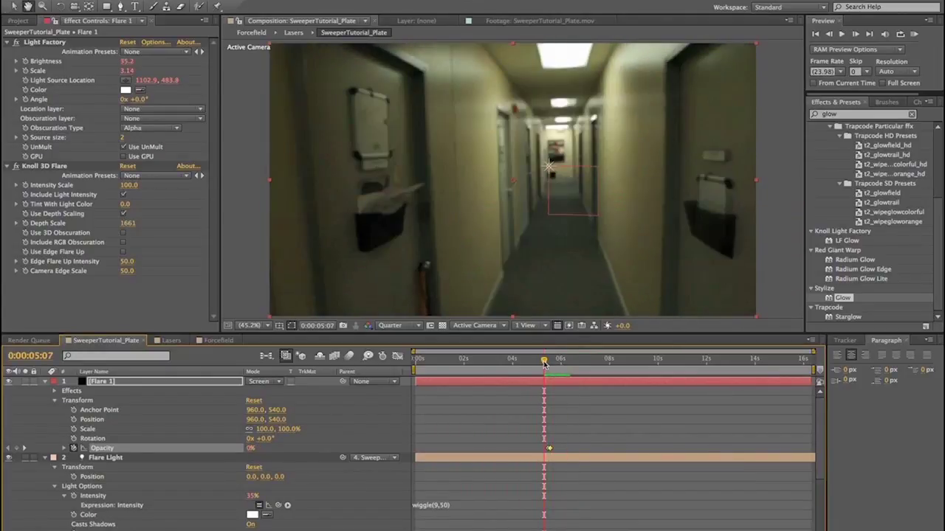
key("space")
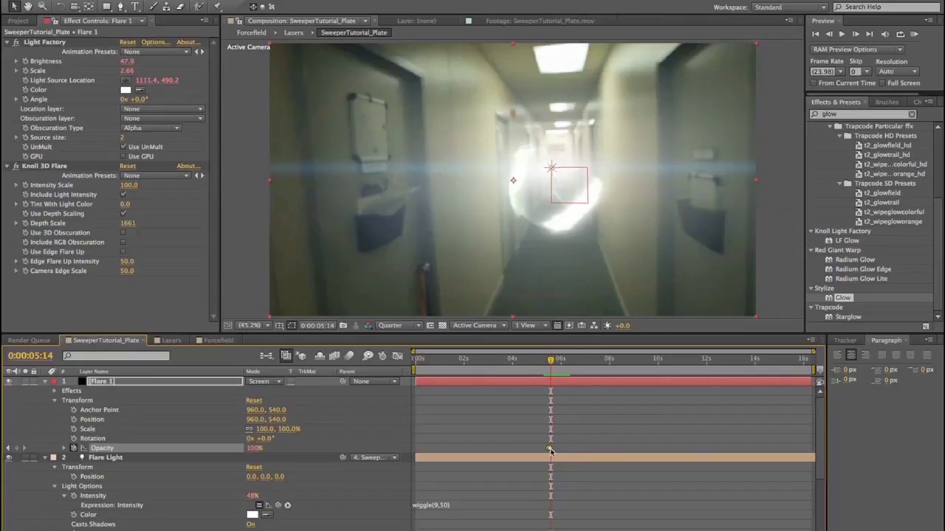
Lengthen the flare's fade-in by moving its 100% opacity keyframe to about 0:00:05:18, and preview it
left_click_drag(549, 451, 555, 451)
left_click(544, 362)
key("space")
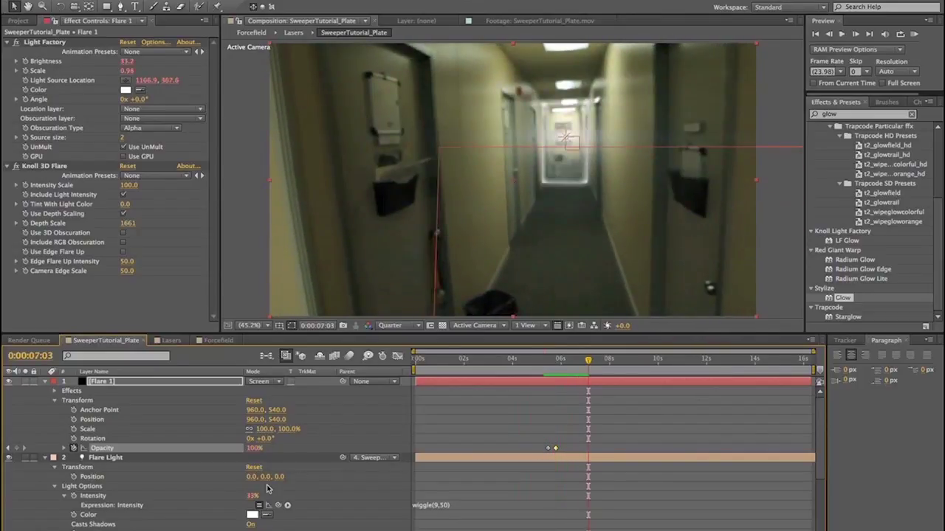
Fade the Flare 1 layer out from a 100% opacity keyframe to 0% at 0:00:10:23 and preview it
left_click(18, 448)
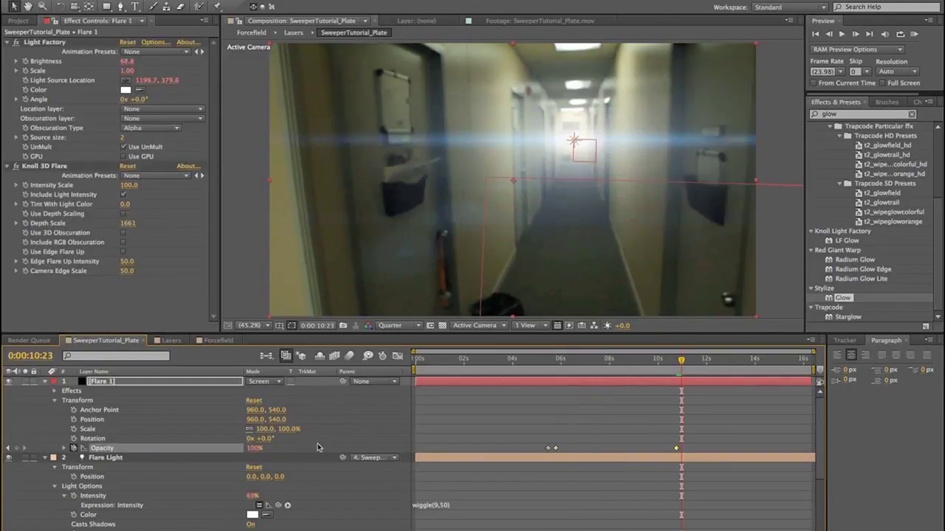
left_click(255, 449)
type("100")
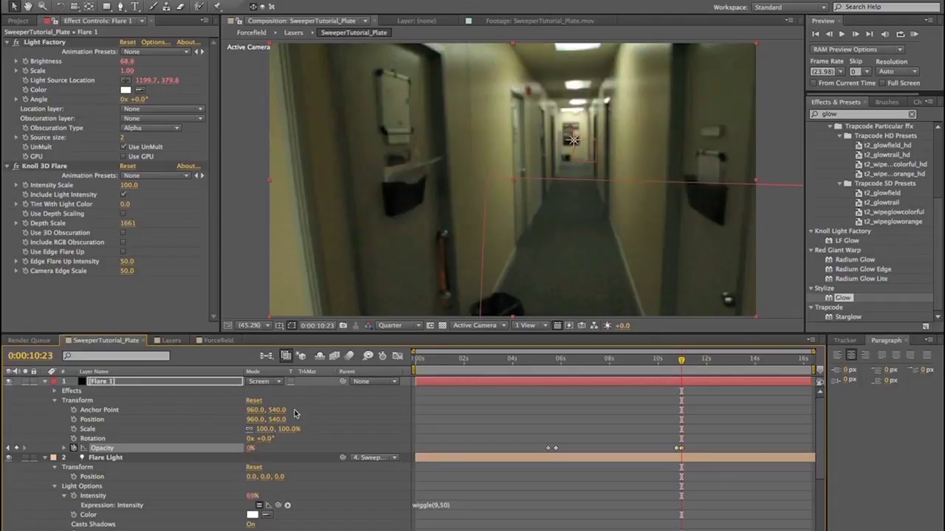
left_click(659, 362)
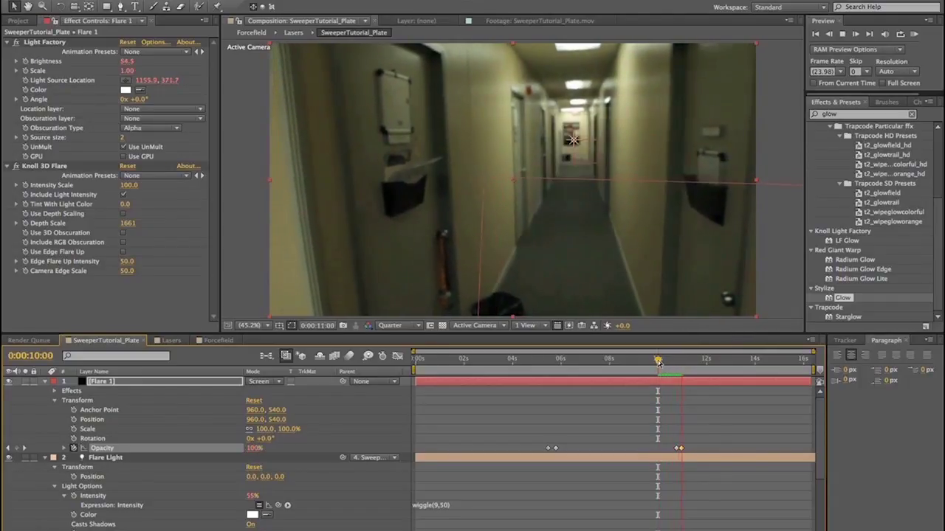
key("space")
left_click_drag(659, 361, 547, 361)
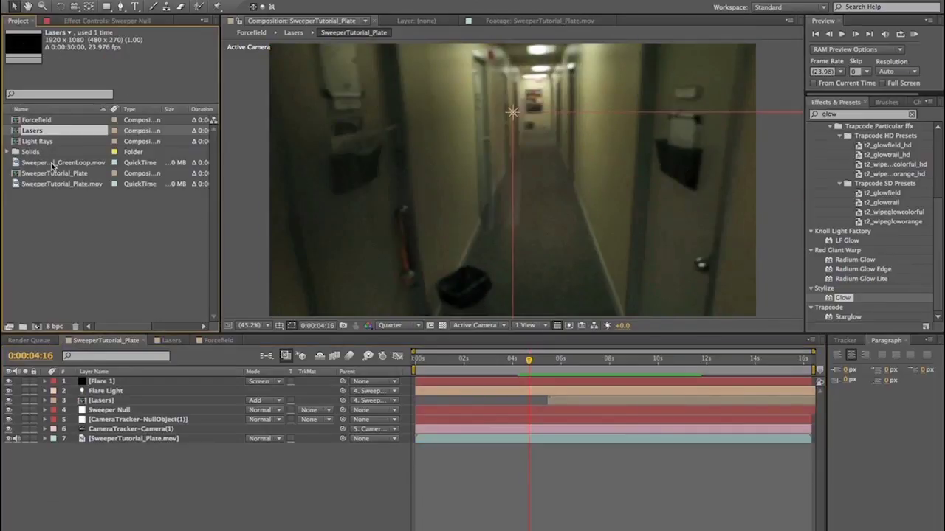
Play the SweeperTutorial_GreenLoop.mov footage and add it to the SweeperTutorial_Plate composition between Flare Light and Lasers
double_click(53, 163)
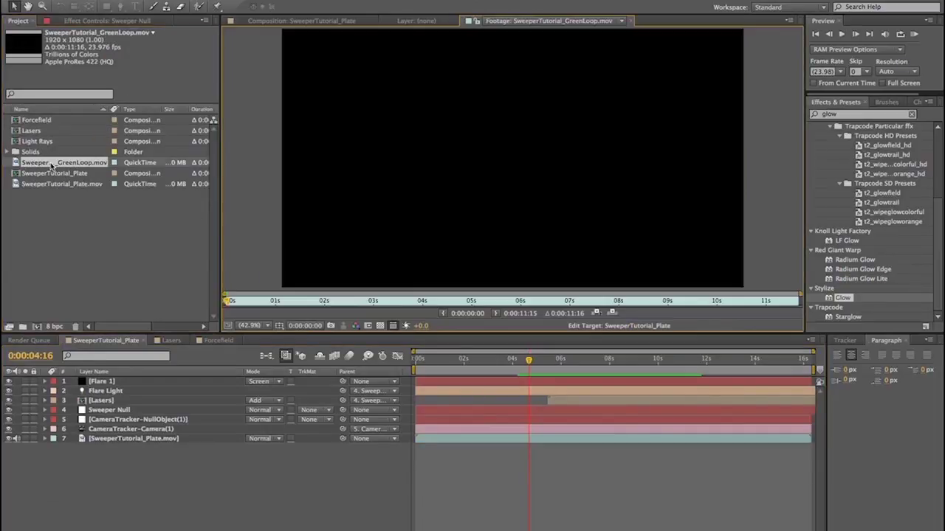
key("space")
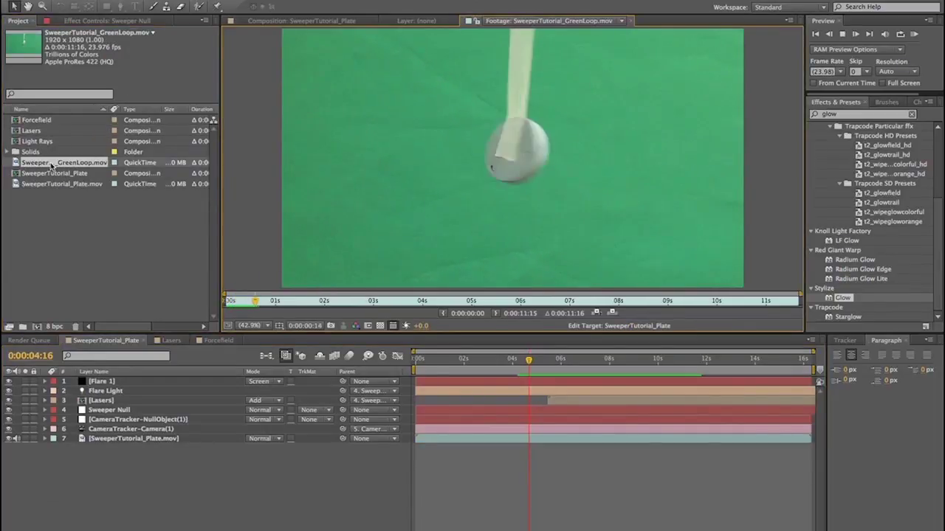
left_click_drag(51, 166, 133, 386)
left_click(134, 394)
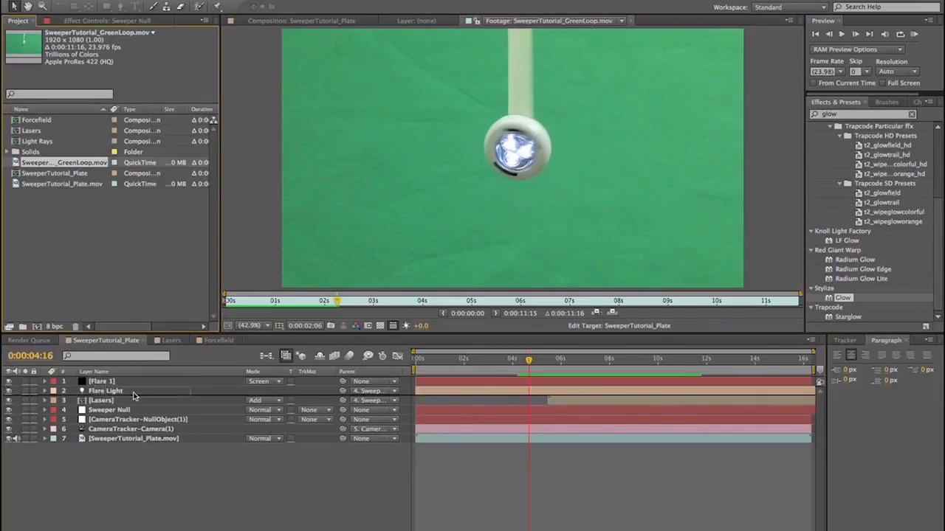
key("ctrl+slash")
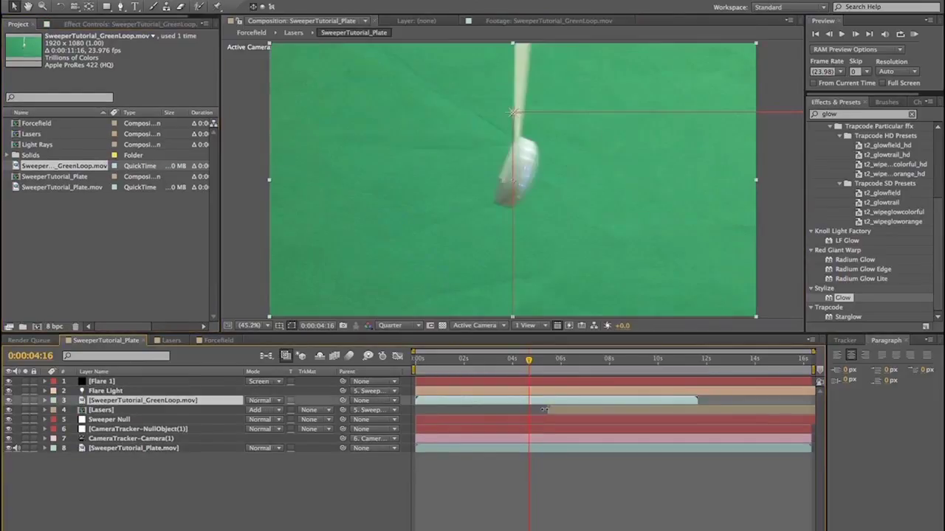
Shift the SweeperTutorial_GreenLoop.mov layer in time so it starts at 0:00:04:15
left_click_drag(541, 370, 555, 366)
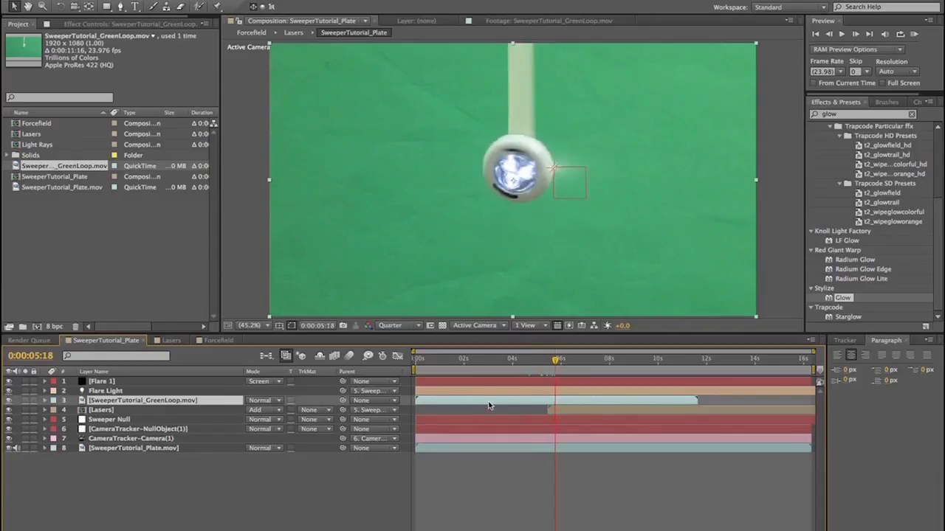
left_click_drag(465, 404, 602, 402)
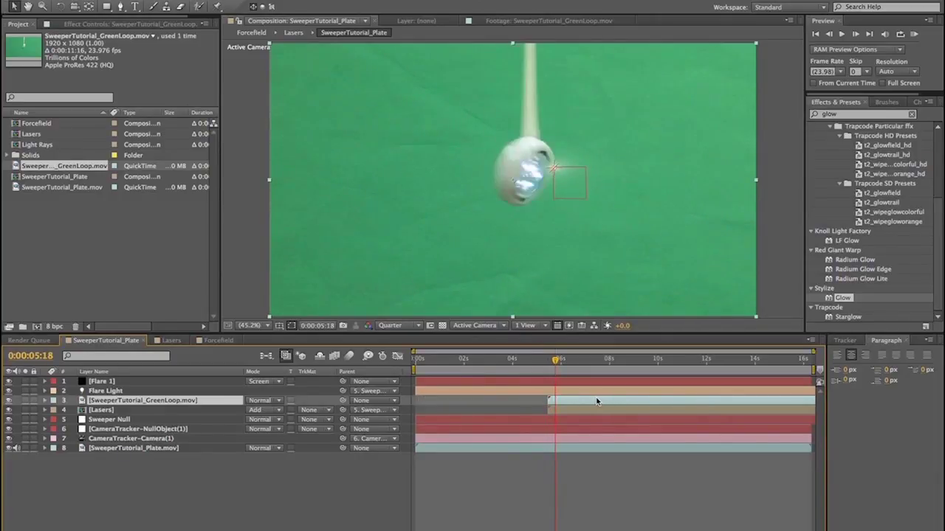
left_click_drag(548, 364, 527, 364)
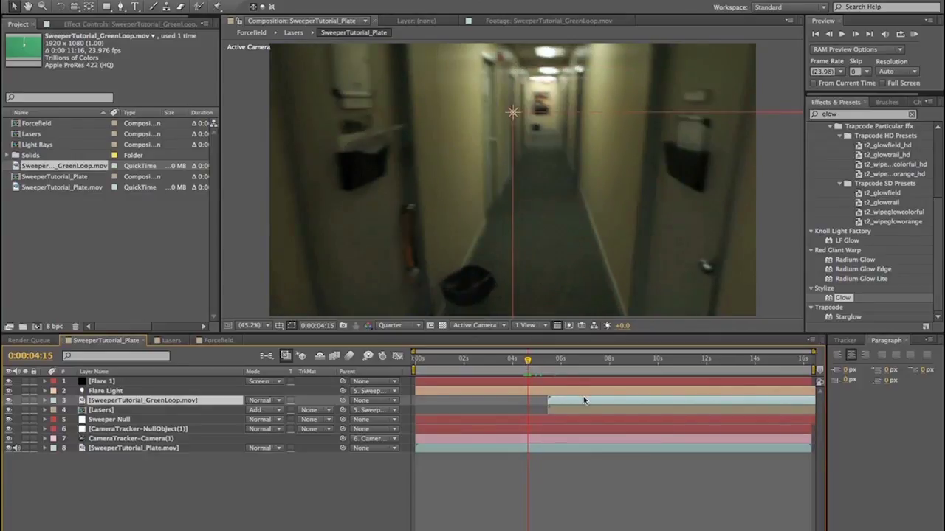
left_click_drag(583, 400, 563, 401)
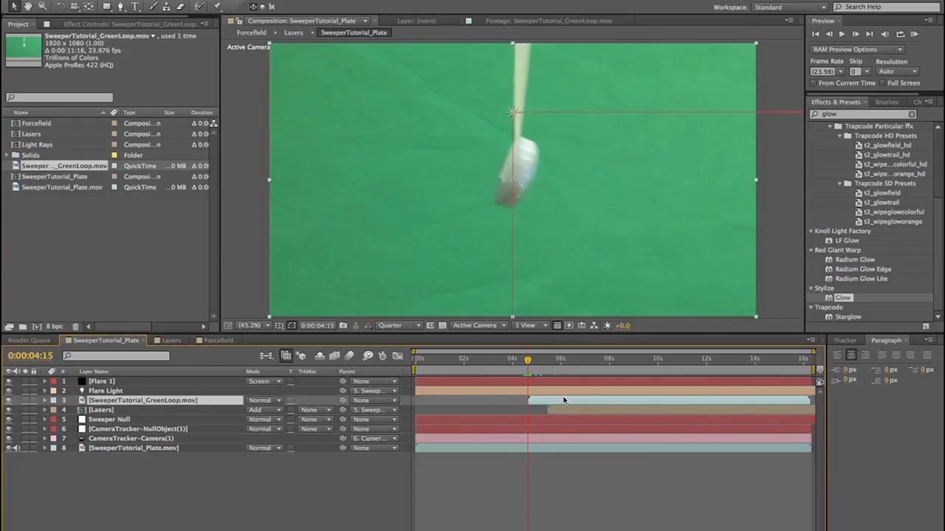
Draw a closed Pen mask around the ball on the green-screen layer, excluding the stick above it, and play it back
double_click(131, 404)
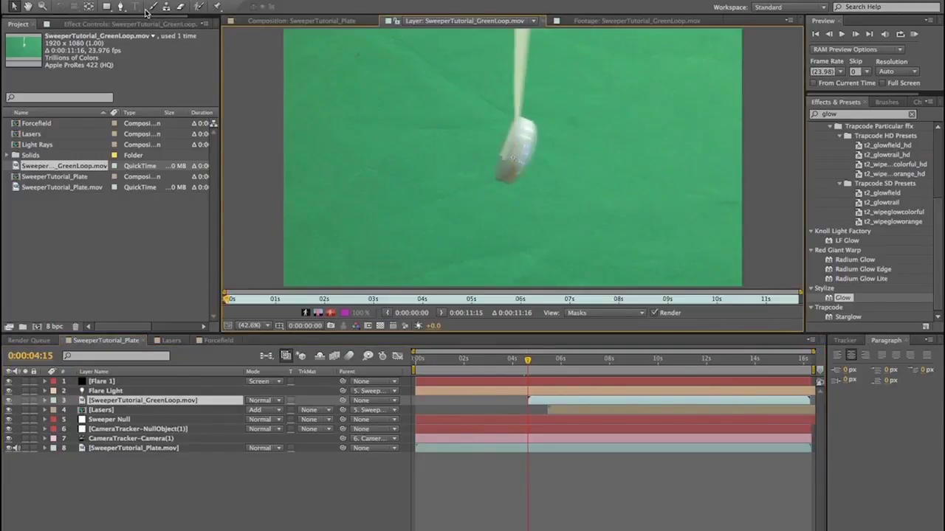
left_click(122, 8)
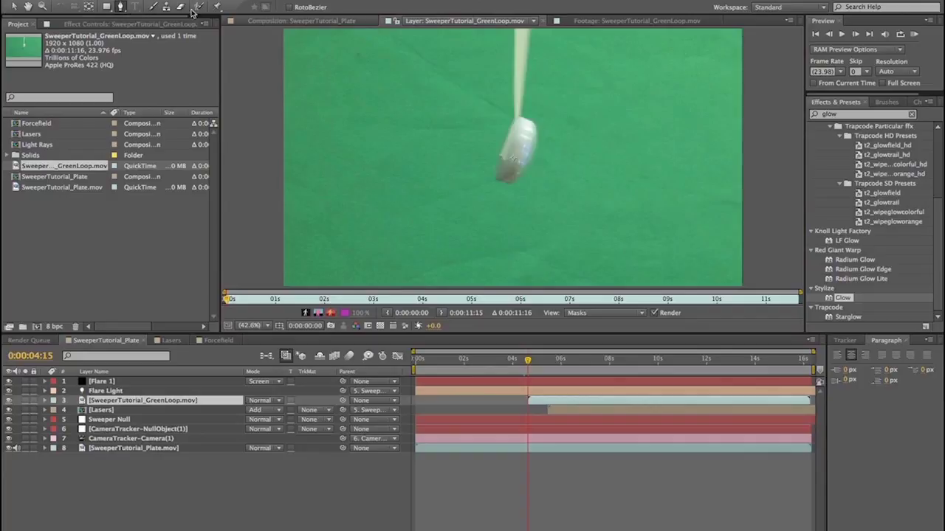
left_click(481, 115)
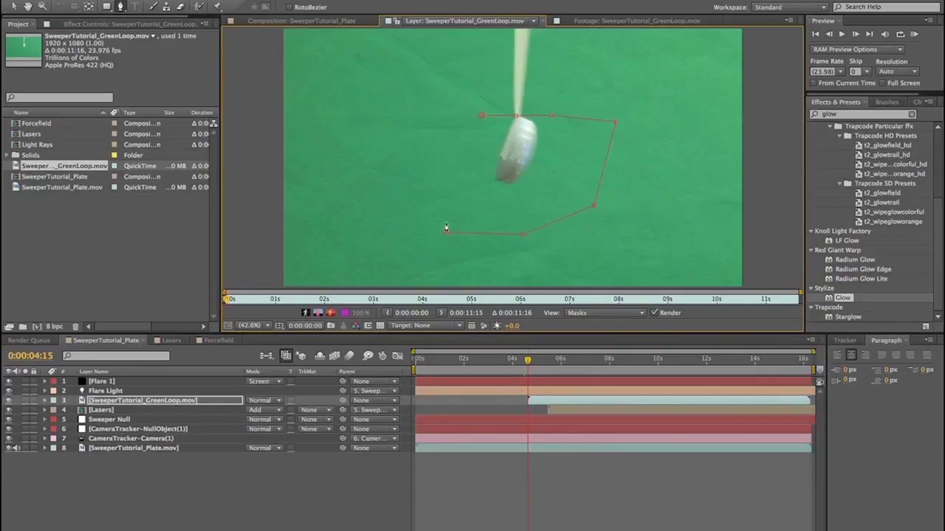
left_click(448, 118)
left_click(480, 116)
key("space")
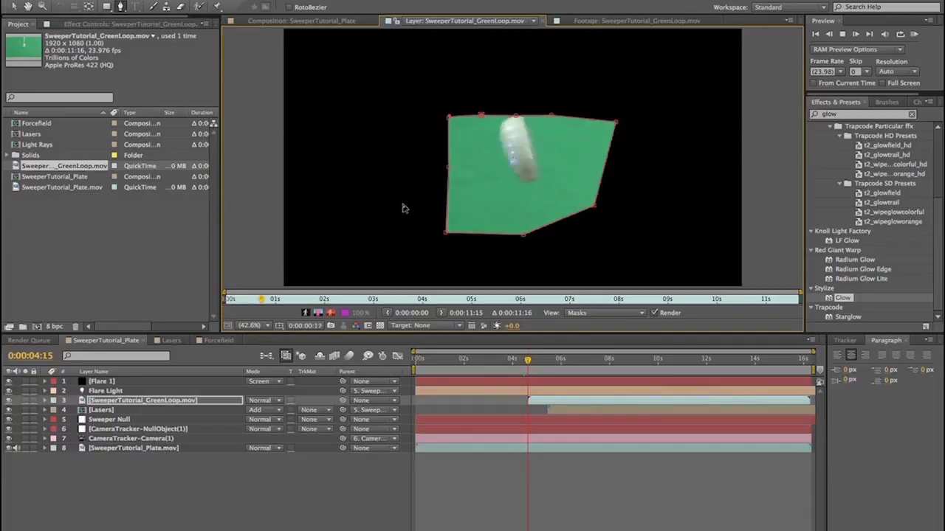
Apply the Primatte Keyer effect to the green-screen layer and sample the green below the ball as the background
left_click(912, 114)
type("prima")
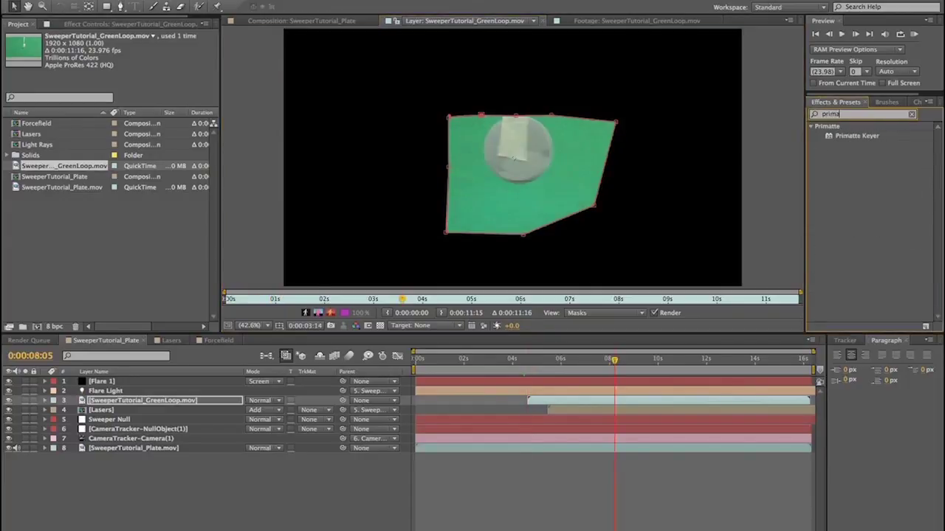
left_click_drag(856, 137, 556, 153)
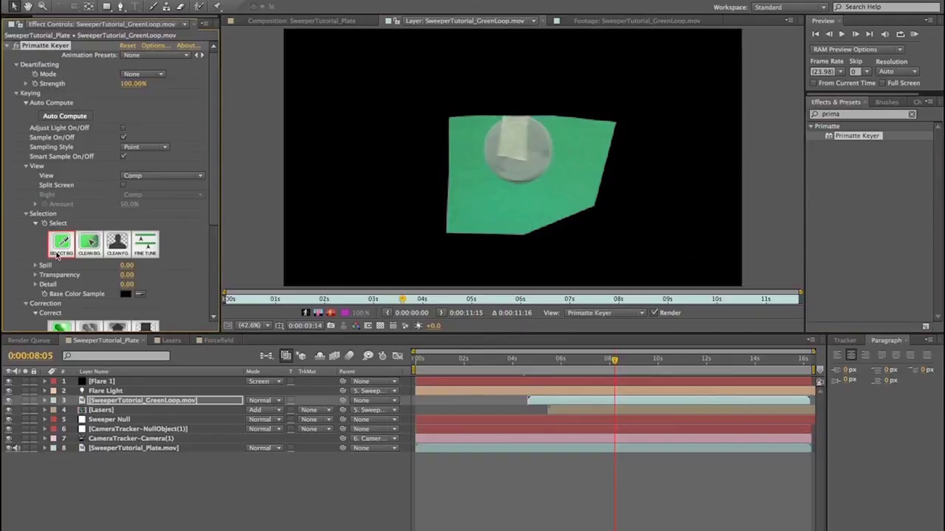
left_click(537, 210)
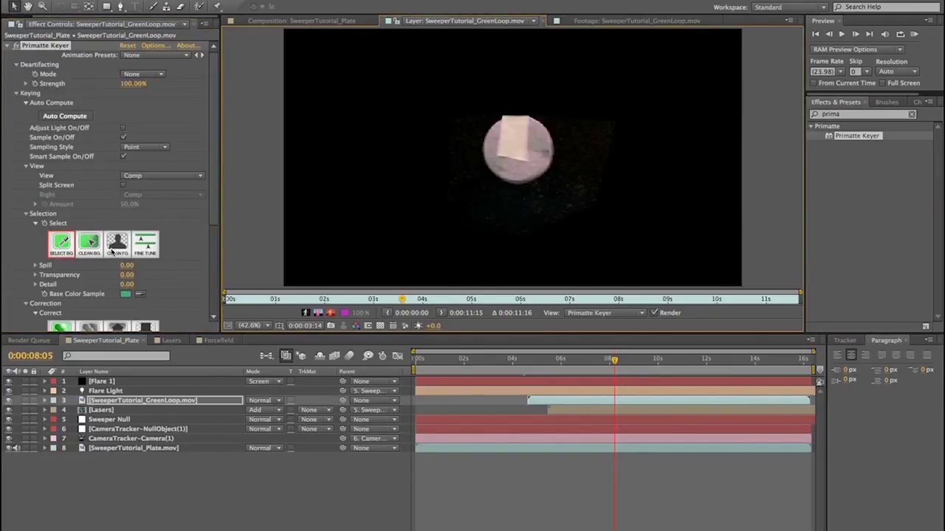
Clean the foreground of the Primatte key by sampling inside the white ball
left_click(112, 251)
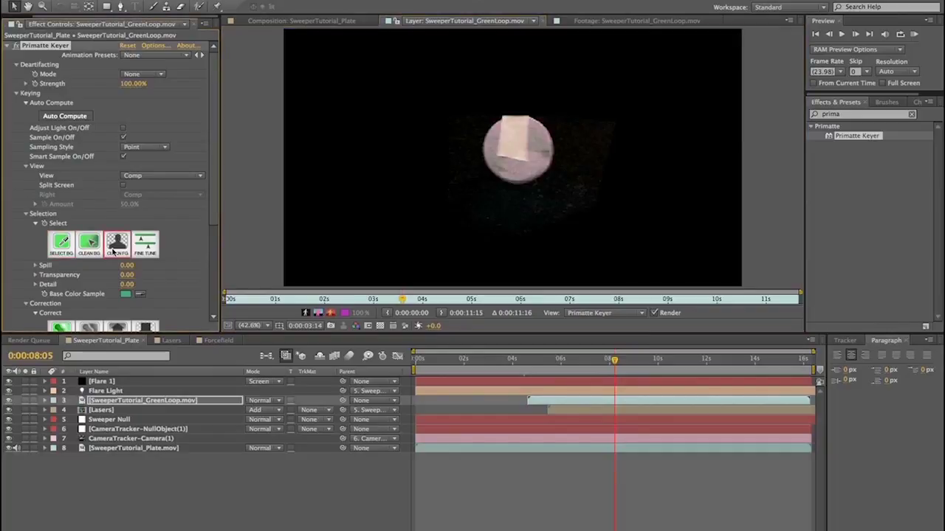
left_click(517, 161)
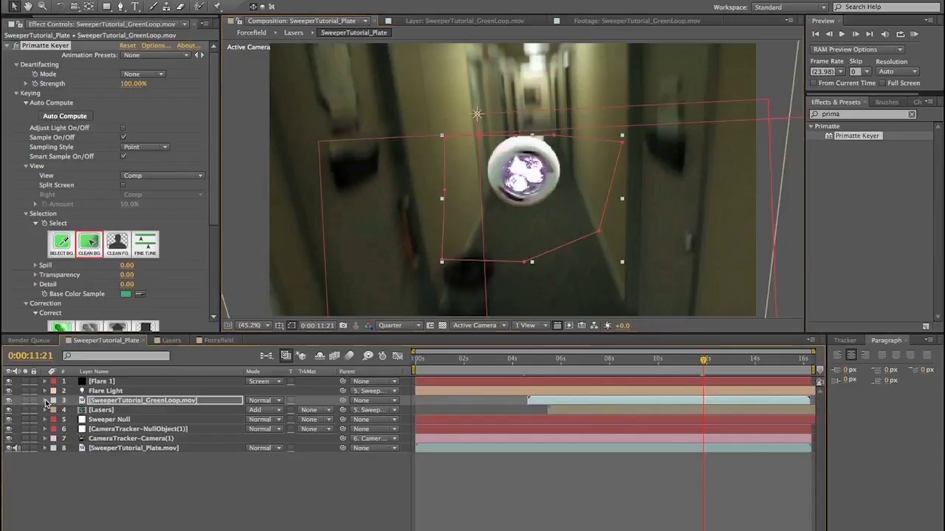
Show the transform properties of SweeperTutorial_GreenLoop.mov and make it a 3D layer
left_click(46, 401)
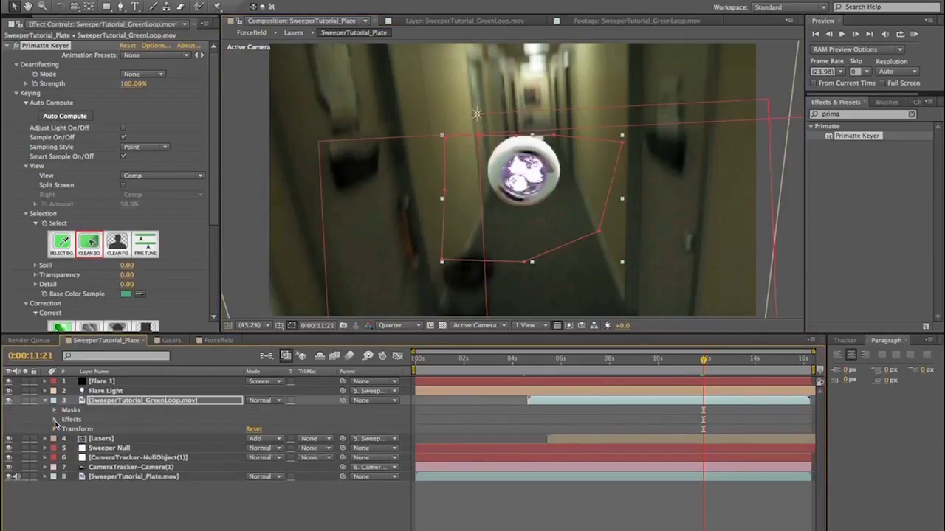
left_click(55, 429)
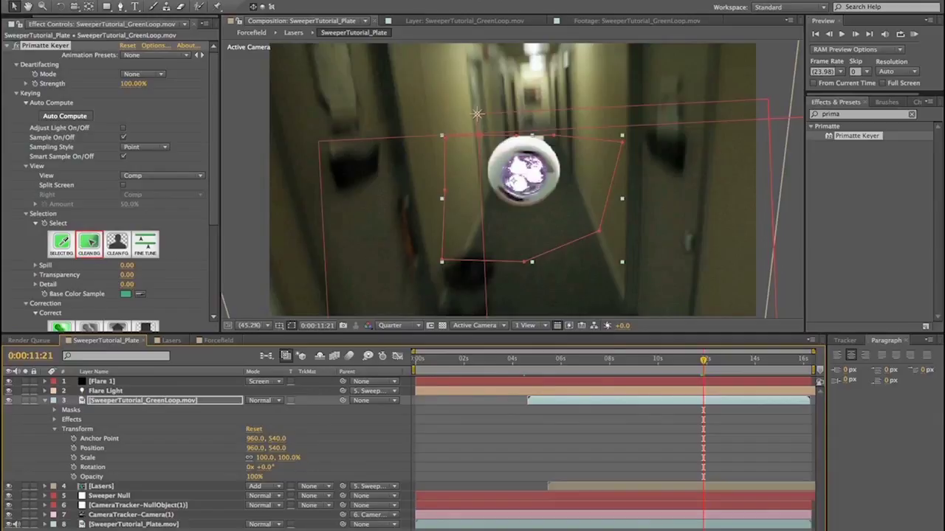
key("F4")
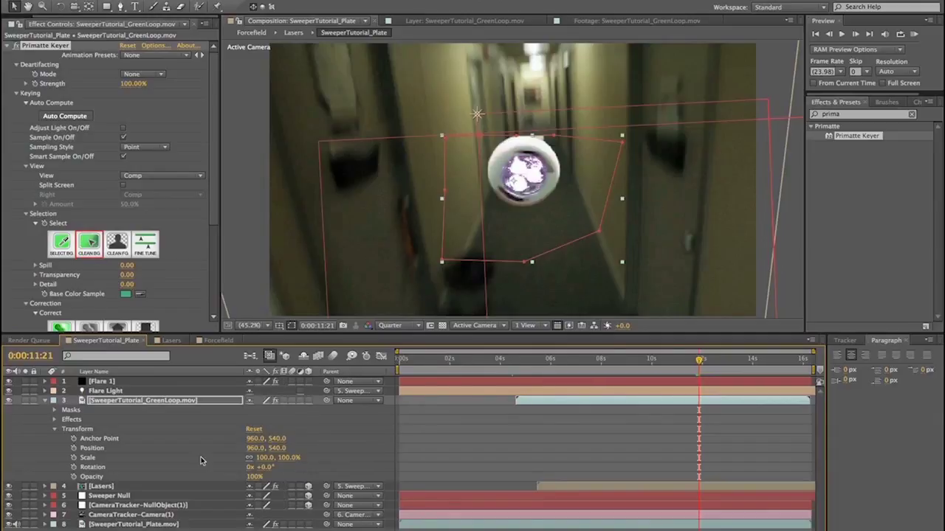
left_click(308, 401)
Match the green-screen layer's position to Sweeper Null at 960, 521, 104, scale it to 13% and set its Z Rotation to -97°
left_click(54, 515)
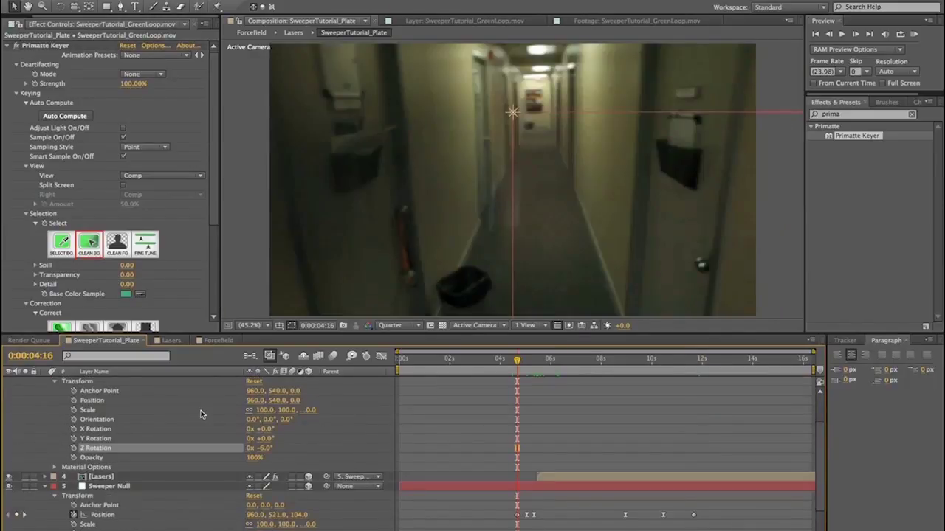
left_click(275, 400)
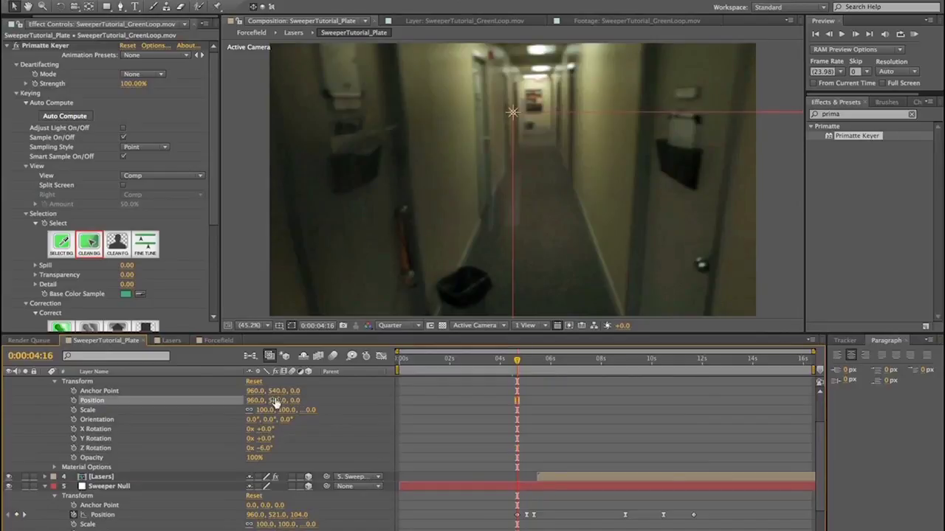
key("Tab")
type("200")
key("Return")
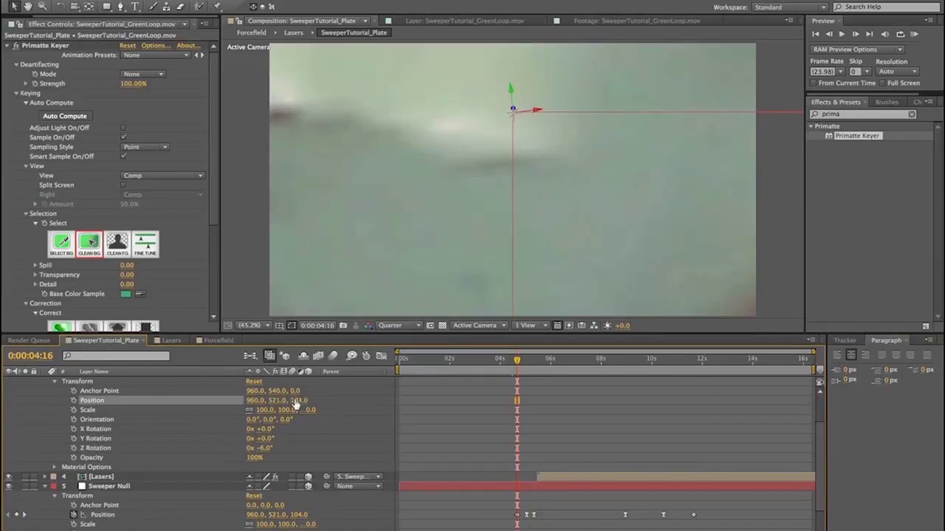
left_click_drag(295, 405, 226, 458)
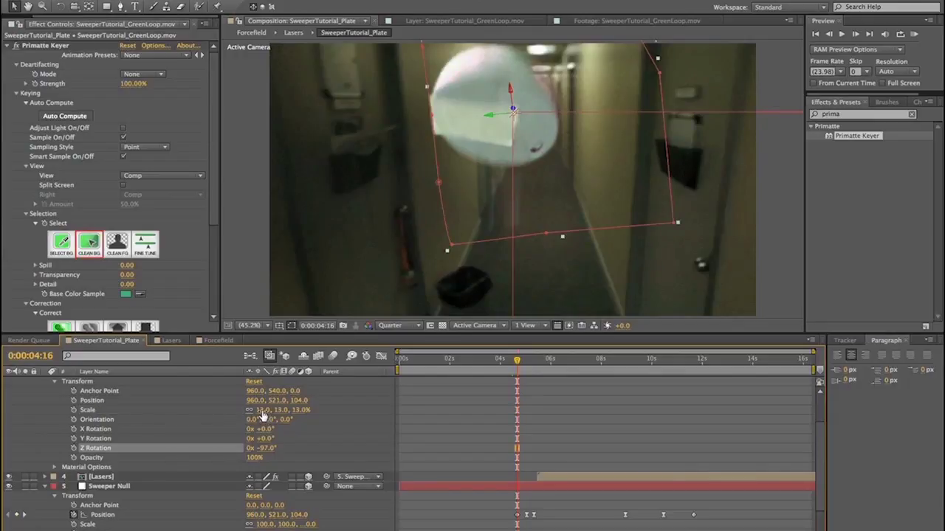
Set the green-screen layer's scale to 7% and step through the frames from 0:00:04:16 to 0:00:05:00 to check the ball
mouse_move(259, 409)
left_mouse_down()
mouse_move(245, 410)
mouse_move(259, 409)
left_mouse_up()
key("Page_Down")
key("Page_Down")
key("Page_Down")
key("Page_Down")
key("Page_Down")
key("Page_Down")
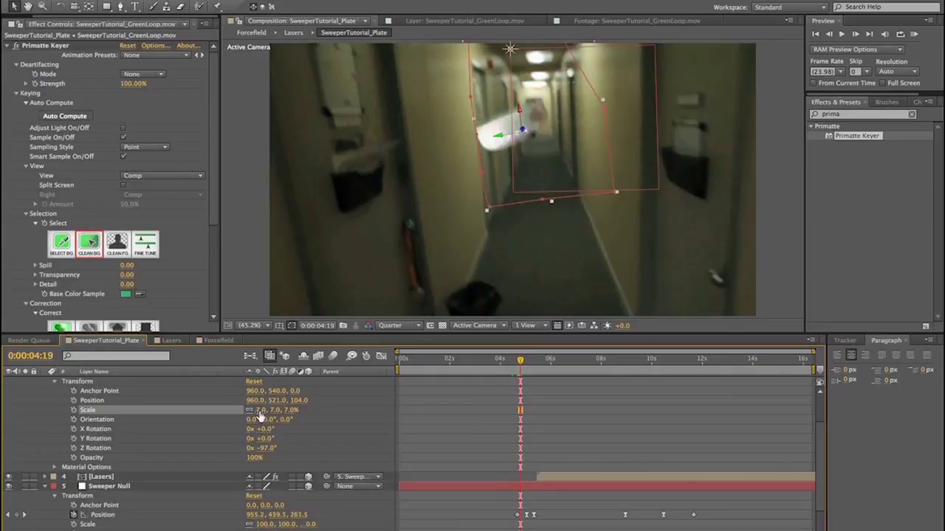
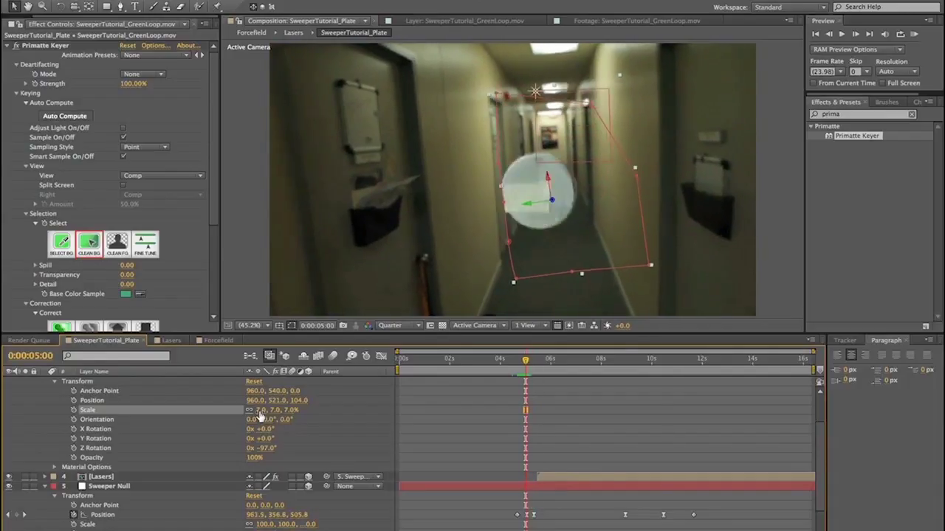
key("Page_Up")
key("Page_Up")
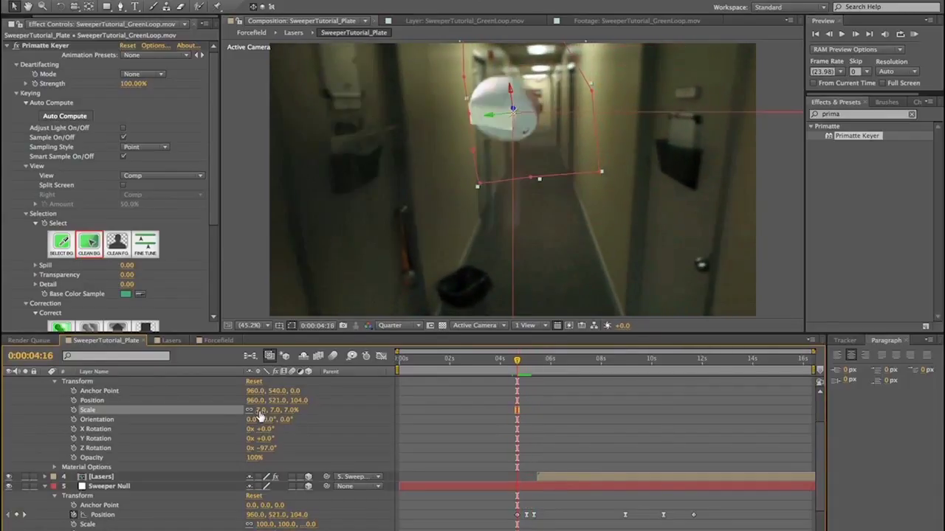
Parent SweeperTutorial_GreenLoop.mov to Sweeper Null and play back the motion
scroll(360, 487, "up", 3)
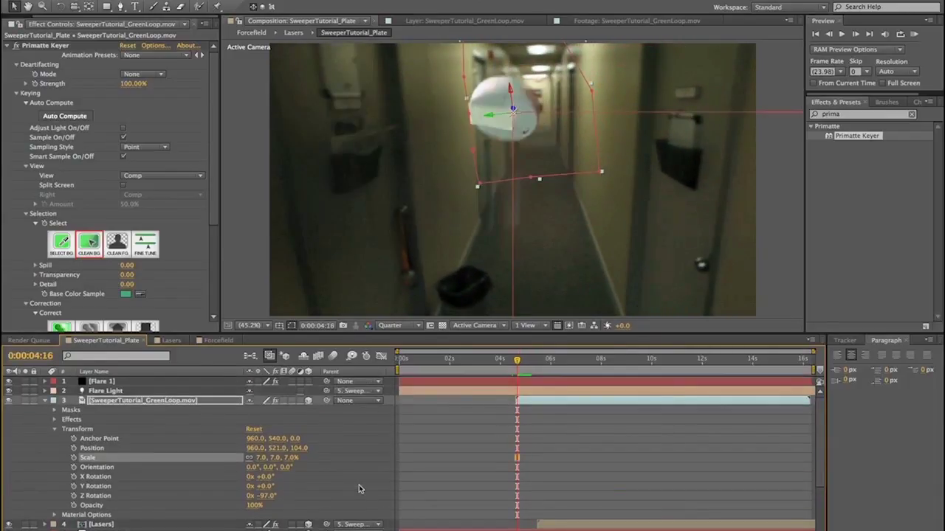
left_click_drag(327, 403, 67, 529)
key("space")
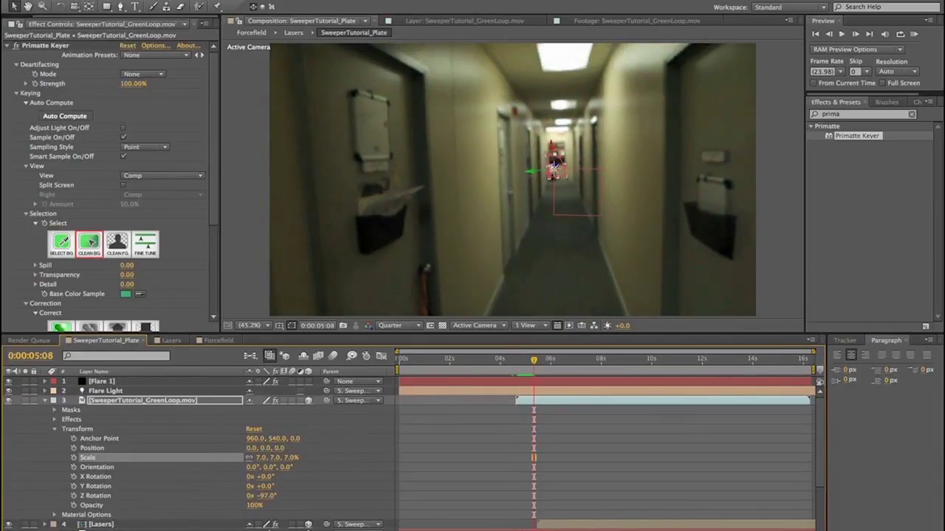
Try a scale of 20% on the green-screen layer in playback and reduce it to 10%
left_click_drag(264, 458, 268, 458)
key("space")
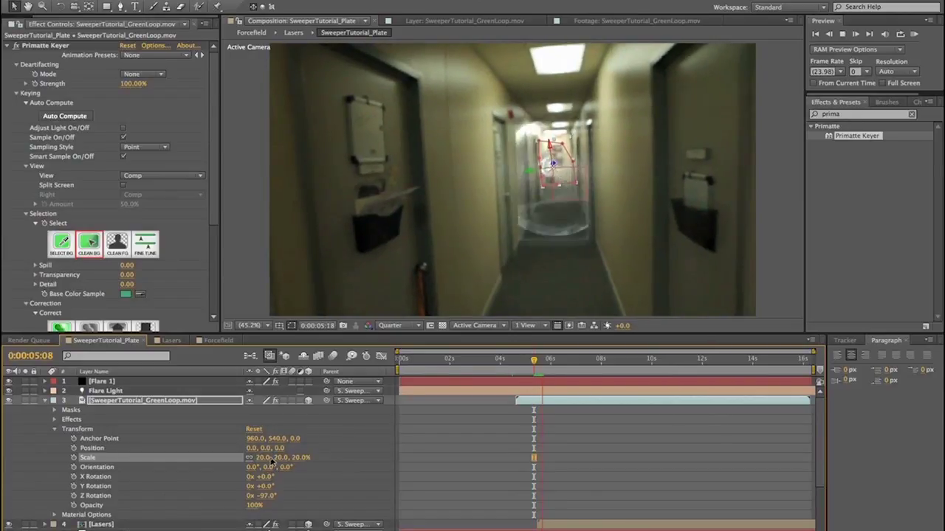
key("space")
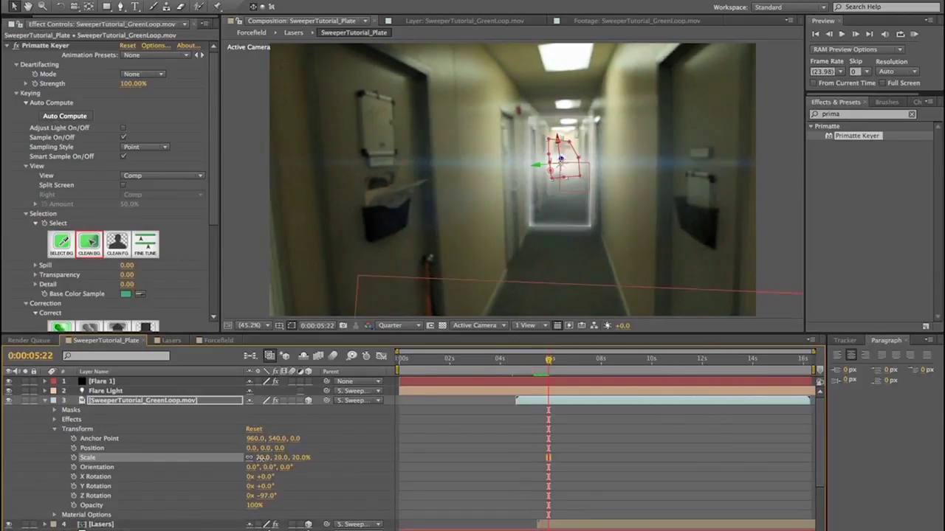
left_click_drag(263, 457, 258, 459)
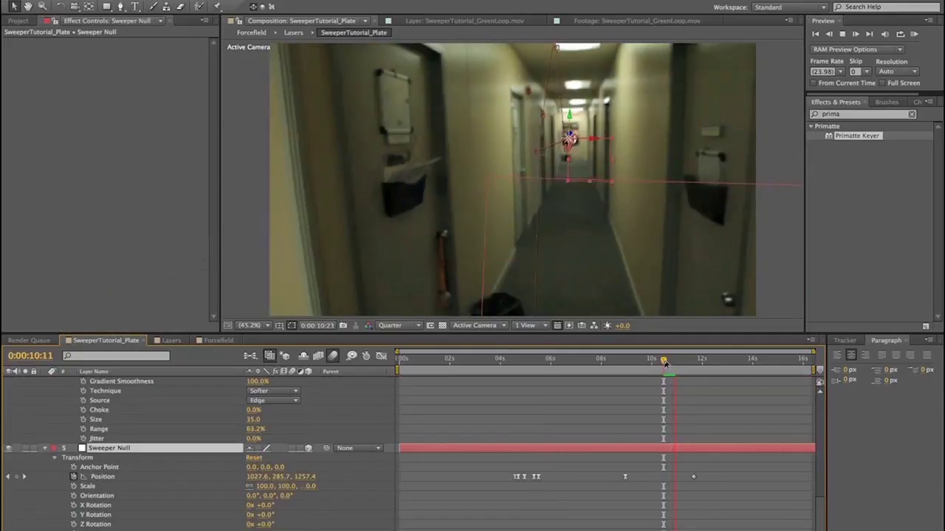
Preview the sweeper's return to 0:00:11:16, duplicate the SweeperTutorial_Plate.mov layer and delete the CameraTracker effect from the copy
left_click_drag(664, 362, 644, 360)
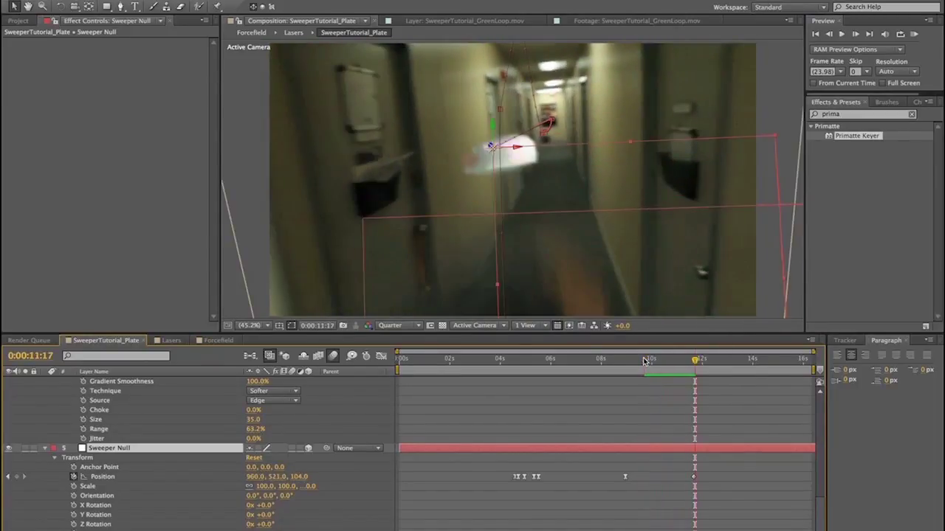
key("Page_Up")
key("Page_Up")
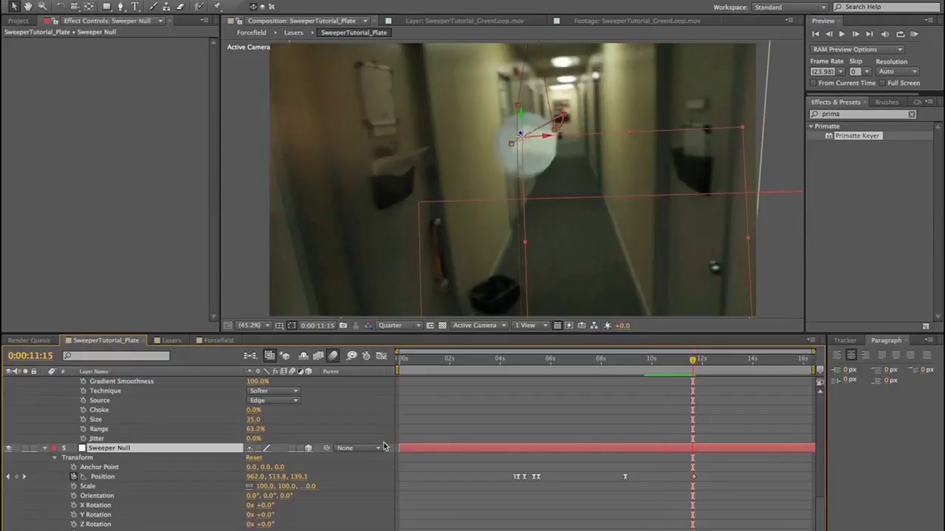
scroll(129, 521, "down", 1)
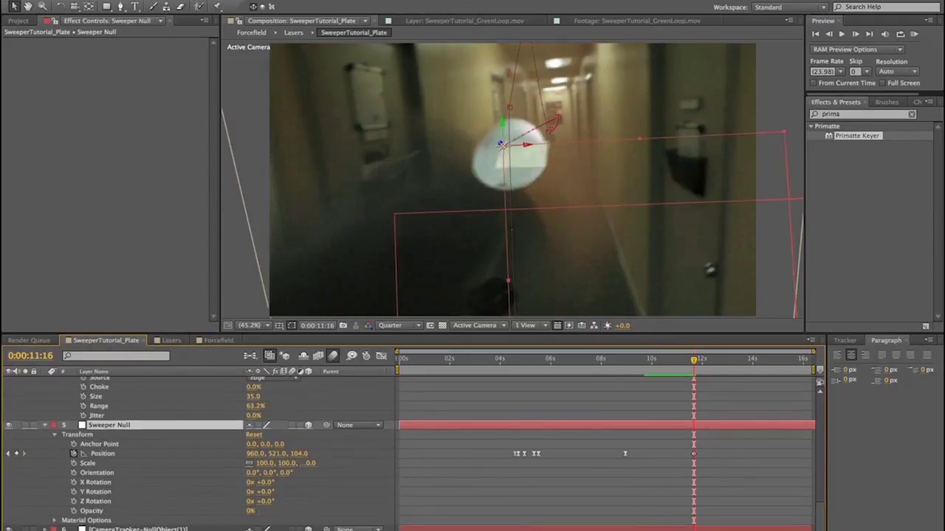
left_click(127, 530)
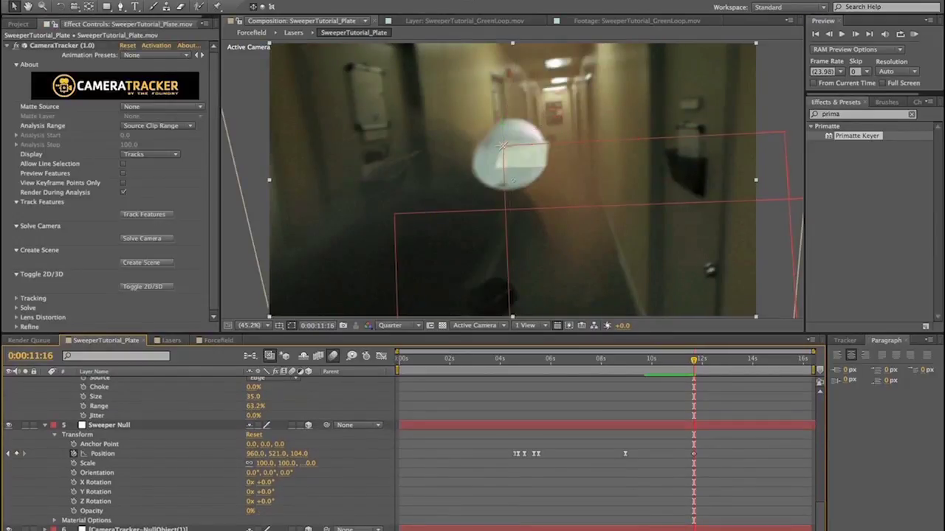
scroll(222, 453, "down", 1)
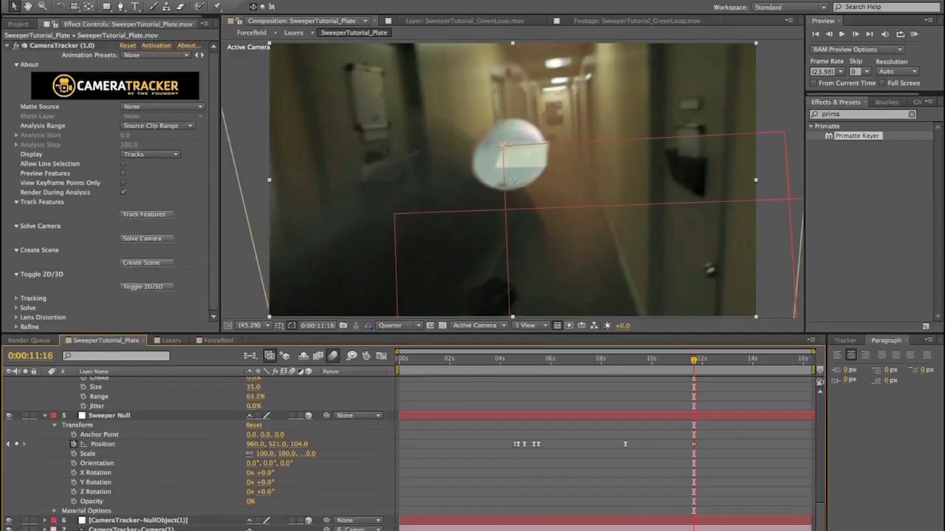
left_click(57, 48)
key("Delete")
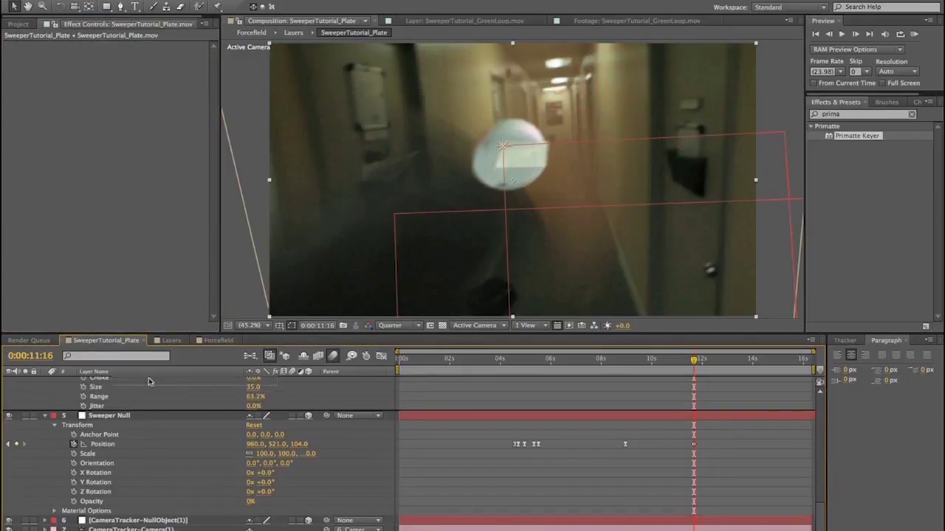
Move the duplicated plate layer between Flare Light and SweeperTutorial_GreenLoop.mov
scroll(124, 383, "up", 10)
scroll(123, 383, "up", 15)
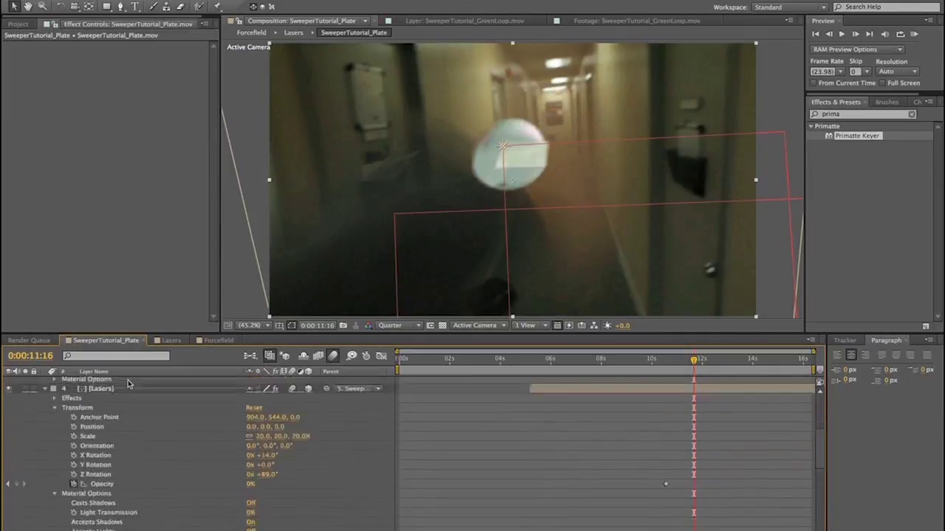
left_click_drag(117, 384, 124, 399)
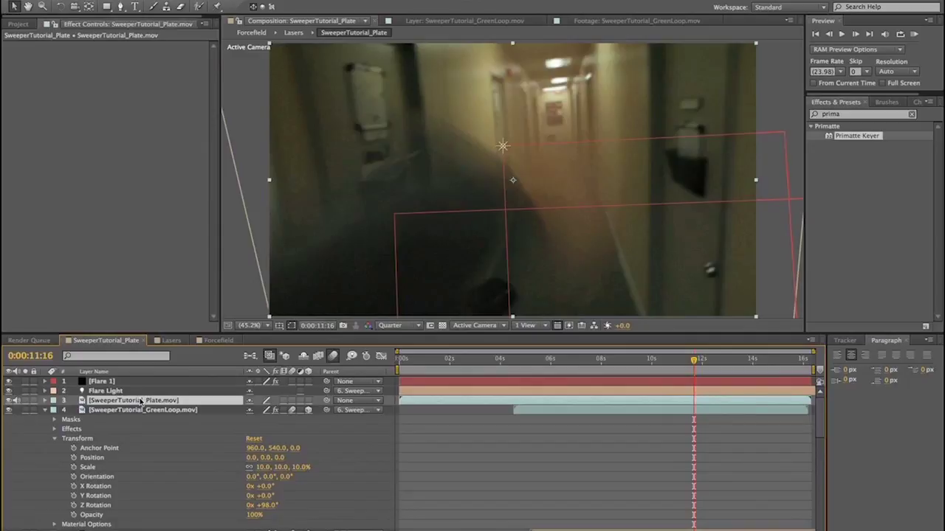
Draw a closed ten-point Pen mask on the plate copy around the dark blurred shape crossing the hallway, extending beyond the frame's lower edge
left_click(120, 6)
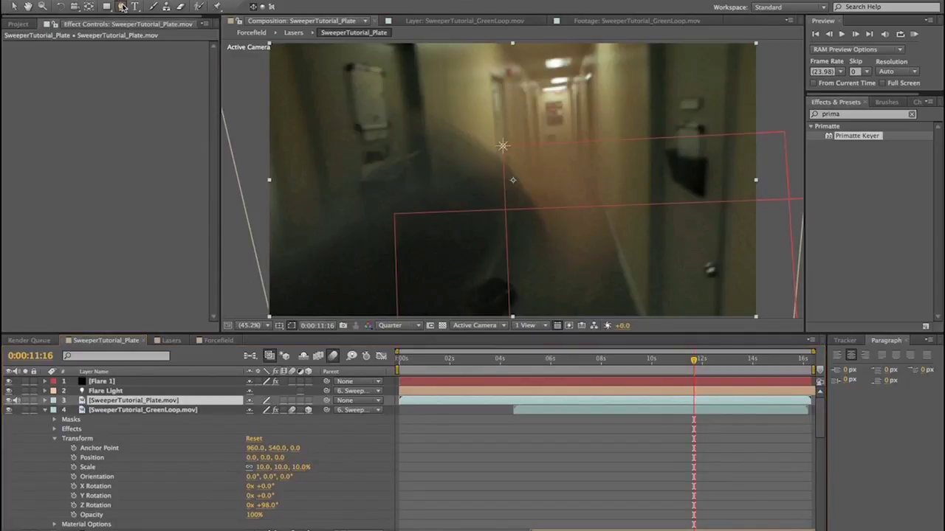
left_click(273, 240)
left_click(374, 177)
left_click(434, 119)
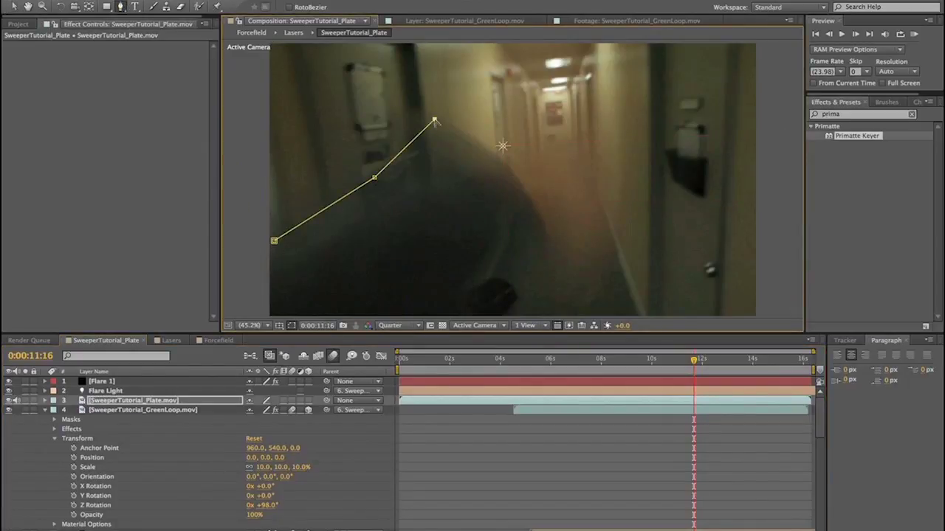
left_click(504, 133)
left_click(586, 156)
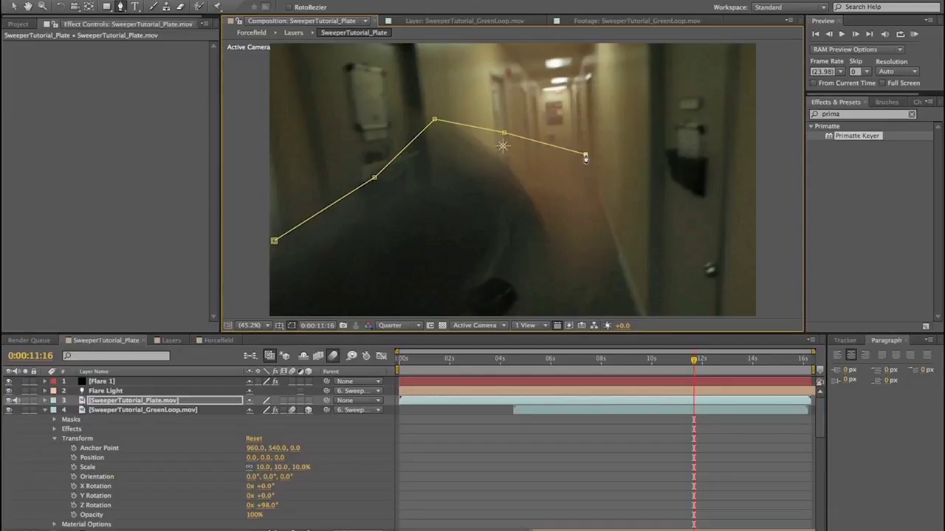
left_click(624, 234)
left_click(552, 296)
key("comma")
key("comma")
left_click(476, 274)
left_click(359, 301)
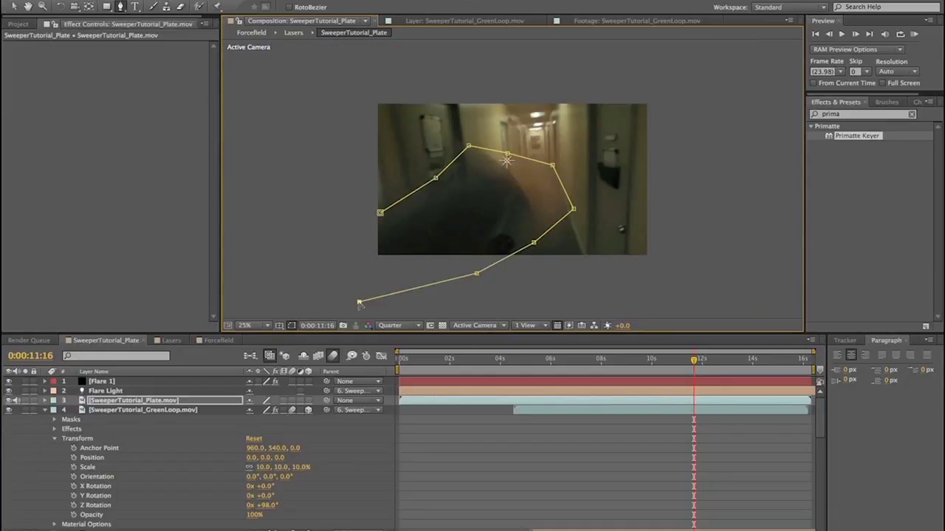
left_click(332, 234)
left_click(380, 213)
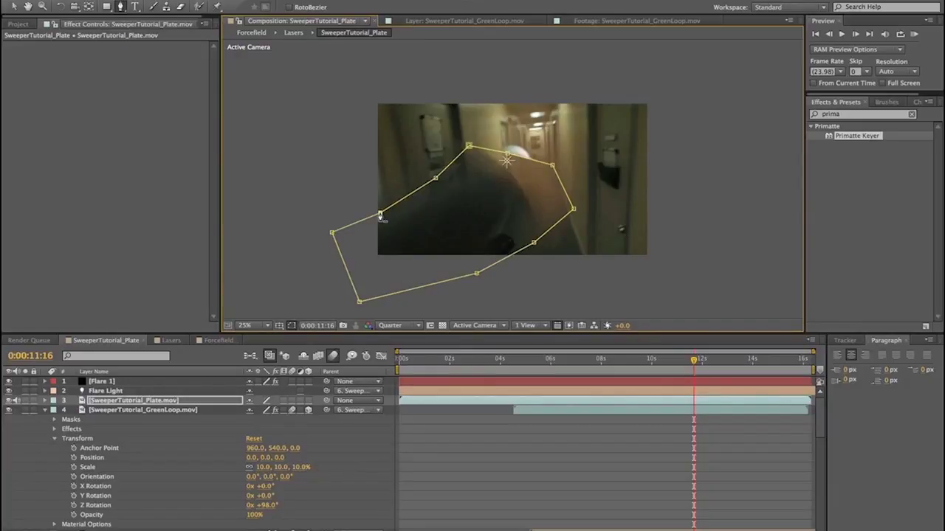
Set the plate copy's Mask 1 feather to 208 pixels and its expansion to 91 pixels
left_click(45, 400)
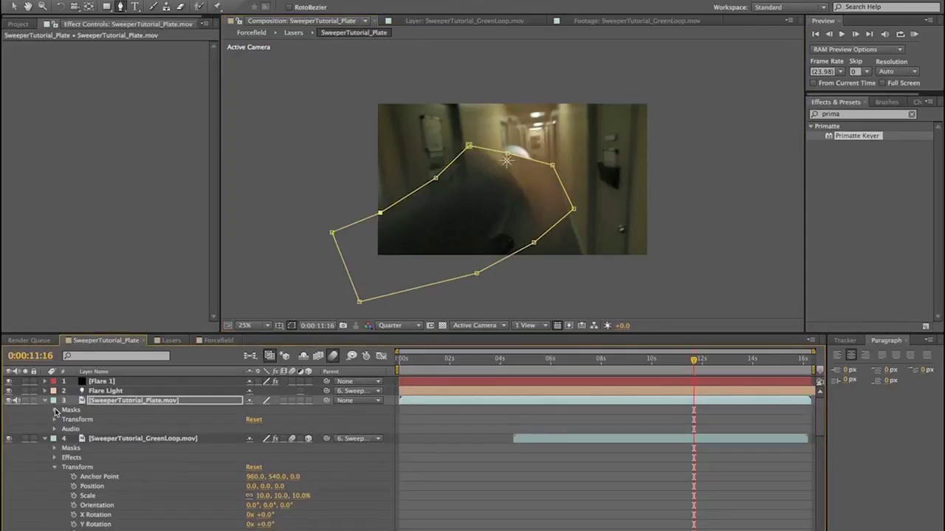
left_click(55, 409)
left_click(64, 419)
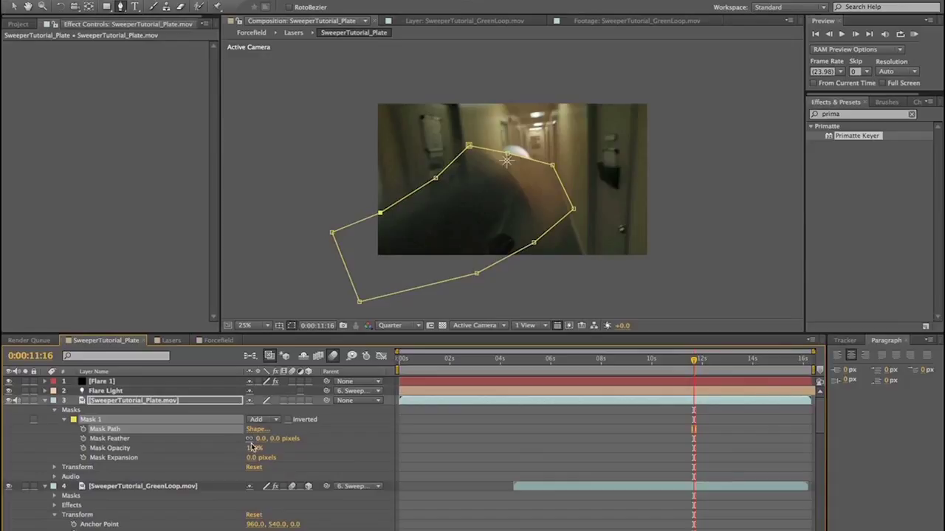
left_click_drag(261, 439, 370, 433)
left_click_drag(265, 455, 303, 457)
left_click(348, 459)
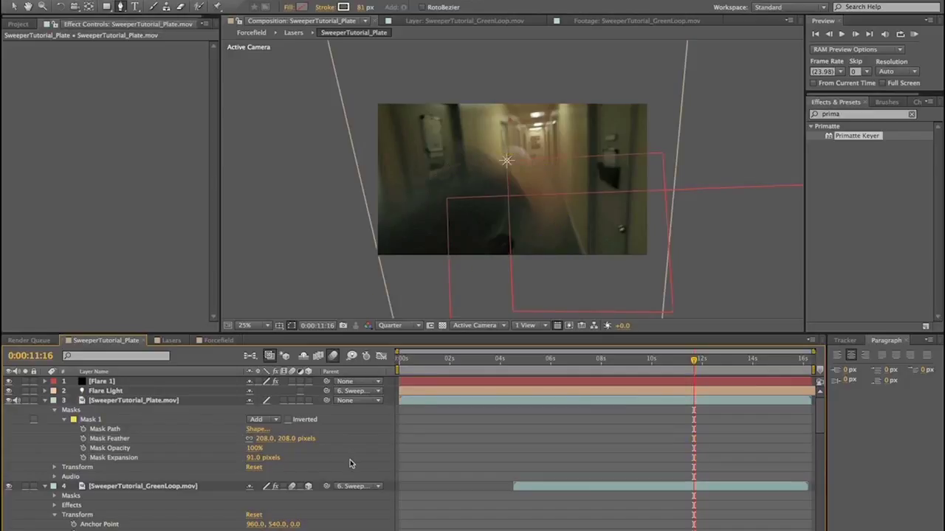
Keyframe the plate copy's mask path at 0:00:11:16, and shift the mask up and left off the hallway at 0:00:11:15
left_click(83, 430)
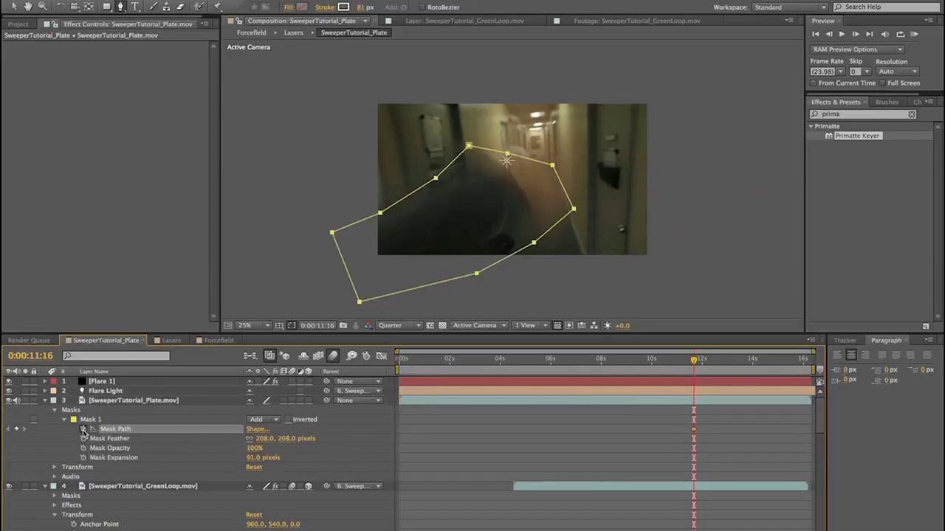
key("Page_Up")
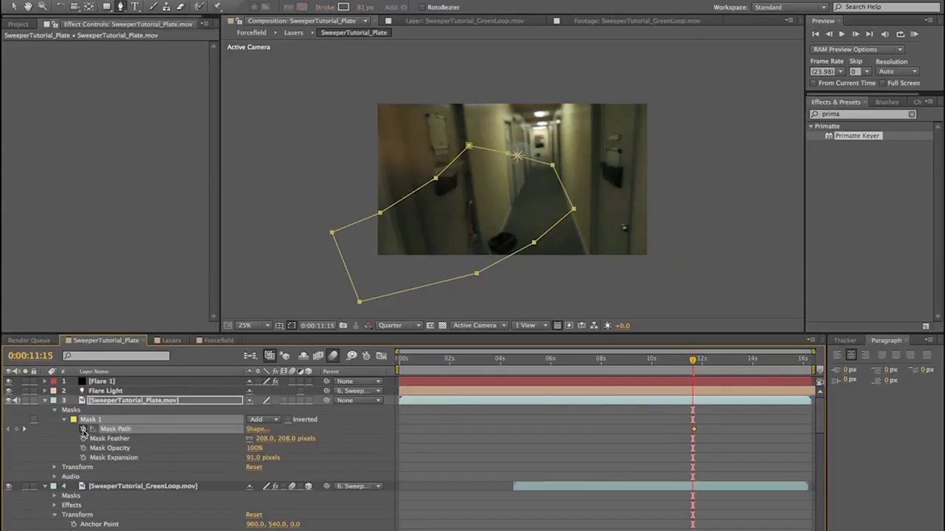
left_click(14, 7)
left_click(465, 144)
left_click_drag(467, 146, 352, 77)
Shift the plate copy's mask down and right at 0:00:11:17, and check its path on the surrounding frames
key("Page_Down")
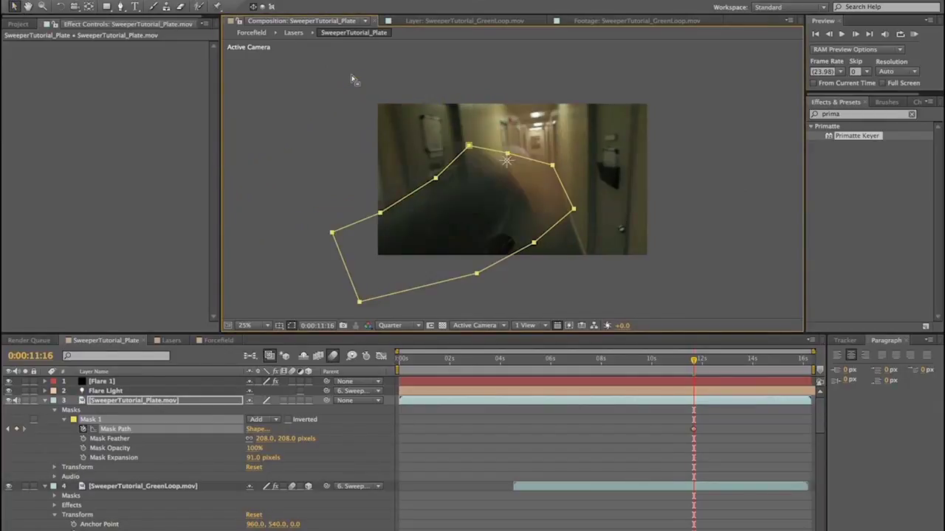
key("Page_Down")
left_click_drag(469, 147, 522, 279)
key("Page_Down")
key("Page_Up")
key("Page_Up")
key("Page_Up")
key("Page_Up")
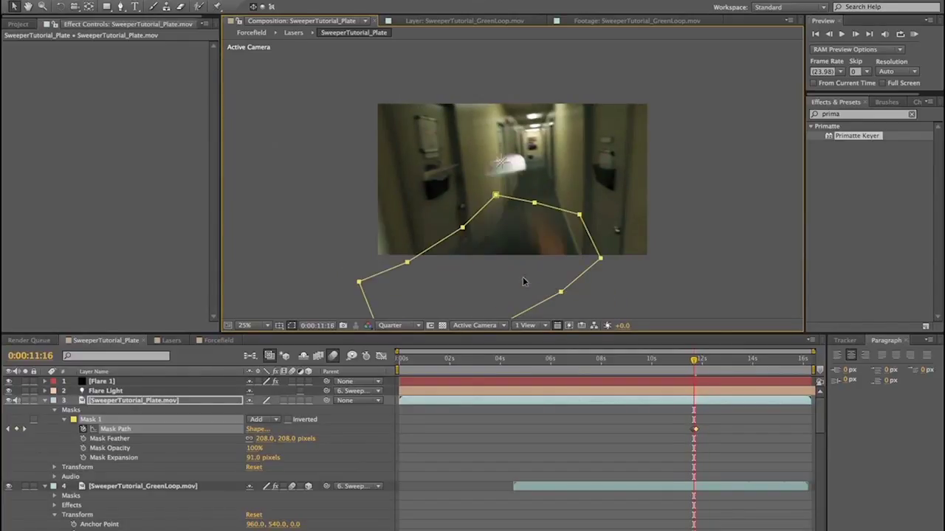
key("Page_Down")
key("Page_Down")
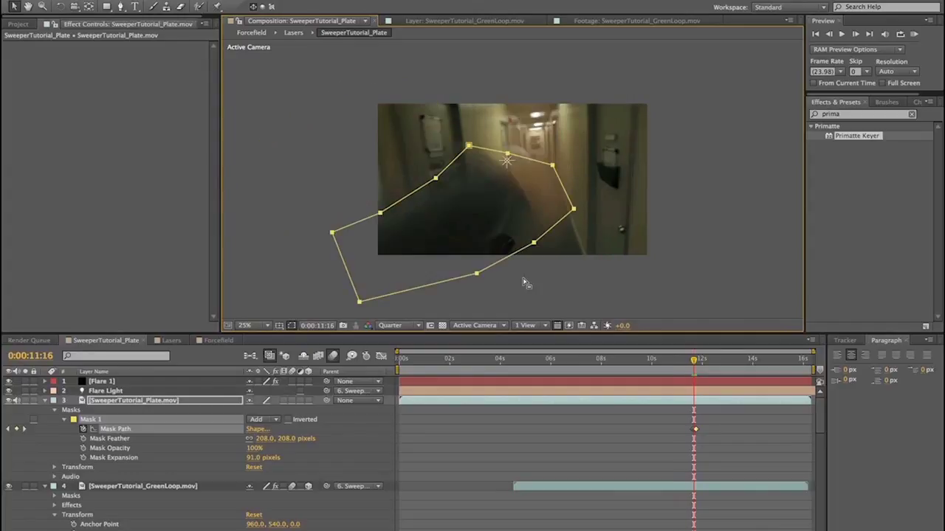
left_click(355, 454)
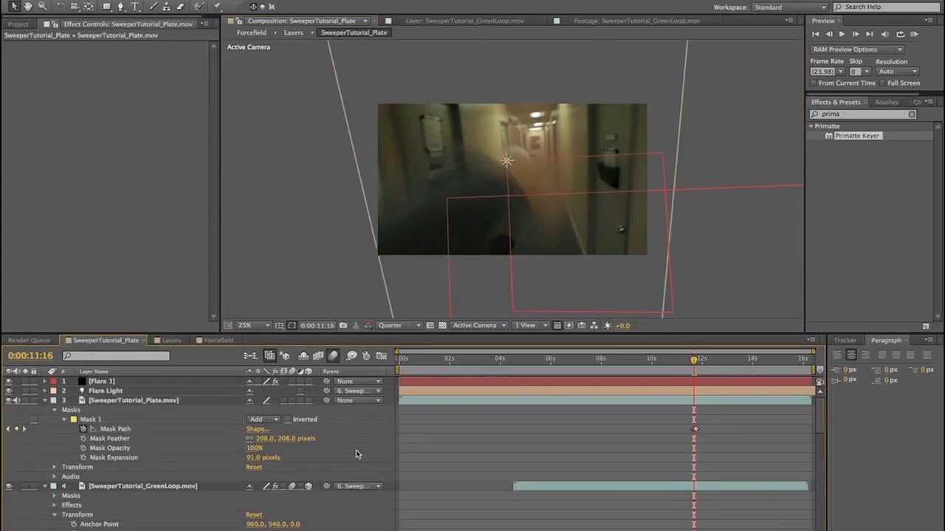
Keyframe the Sweeper Null's position at 0:00:11:18 with X at 980 and Y increased to drop the ball below the frame
scroll(355, 454, "down", 15)
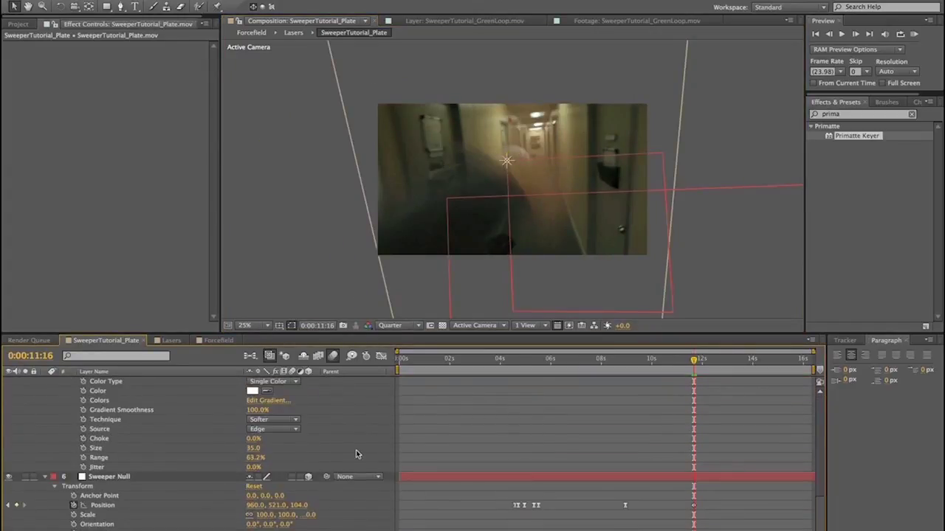
scroll(356, 450, "down", 3)
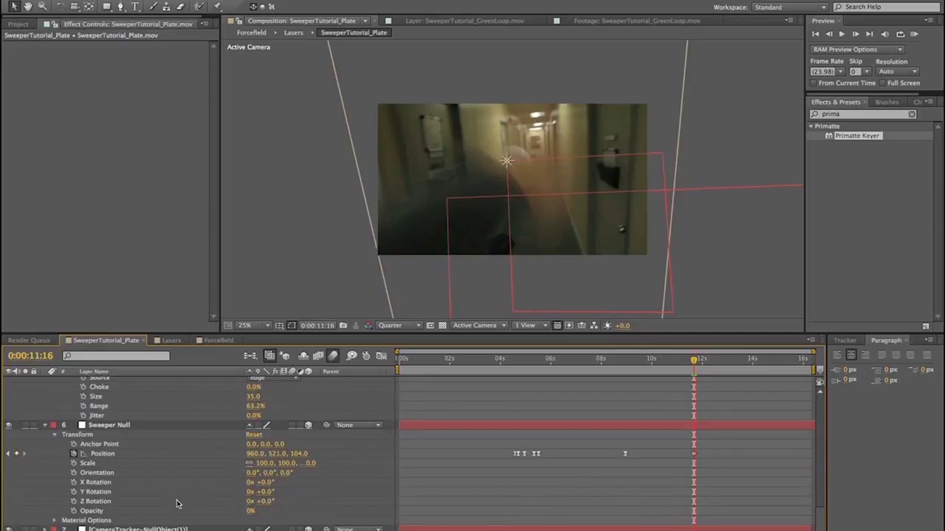
key("Page_Down")
key("Page_Down")
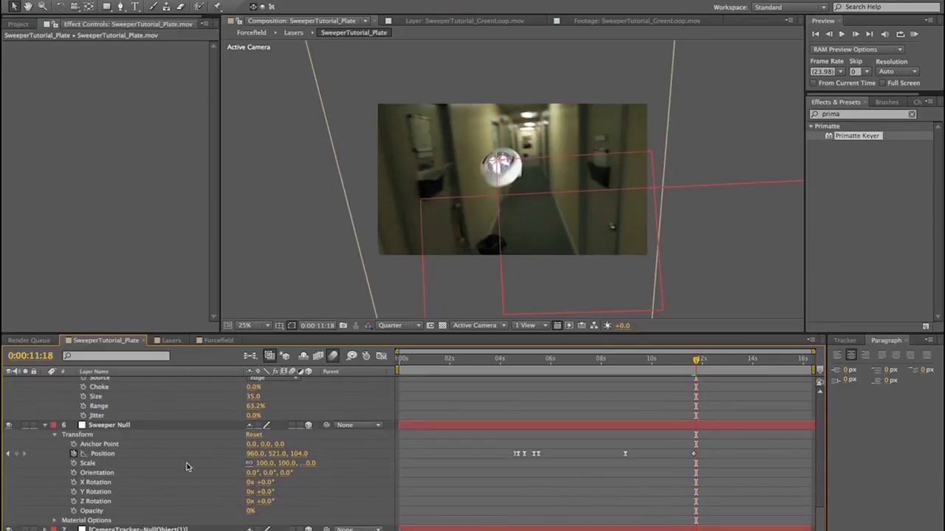
left_click_drag(275, 454, 314, 474)
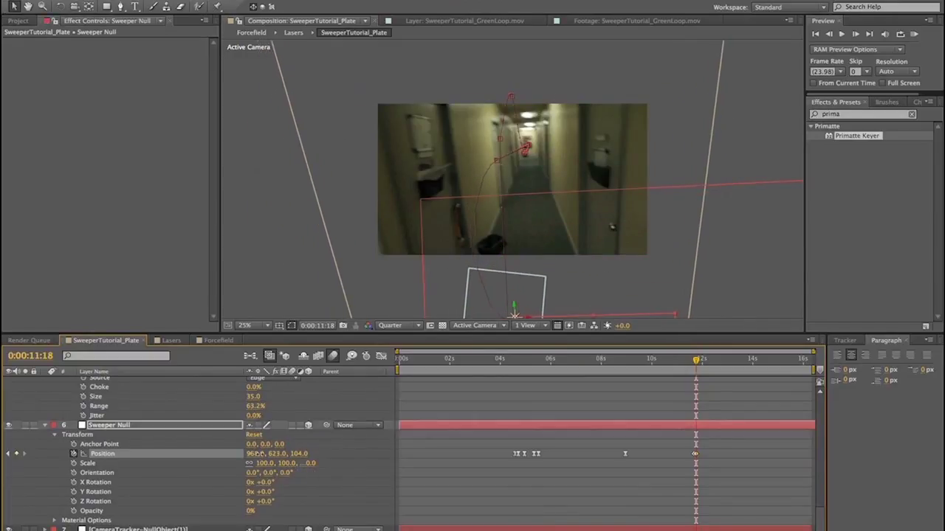
left_click_drag(255, 454, 281, 459)
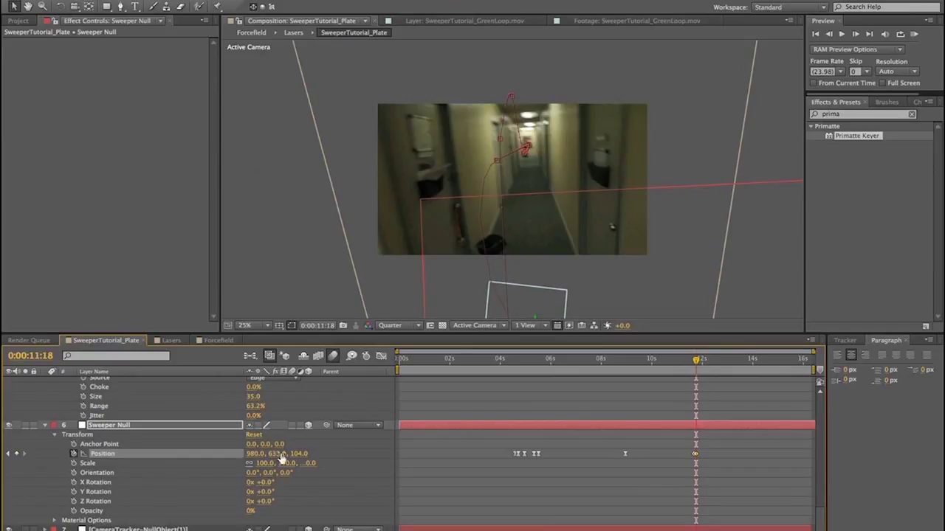
key("Page_Up")
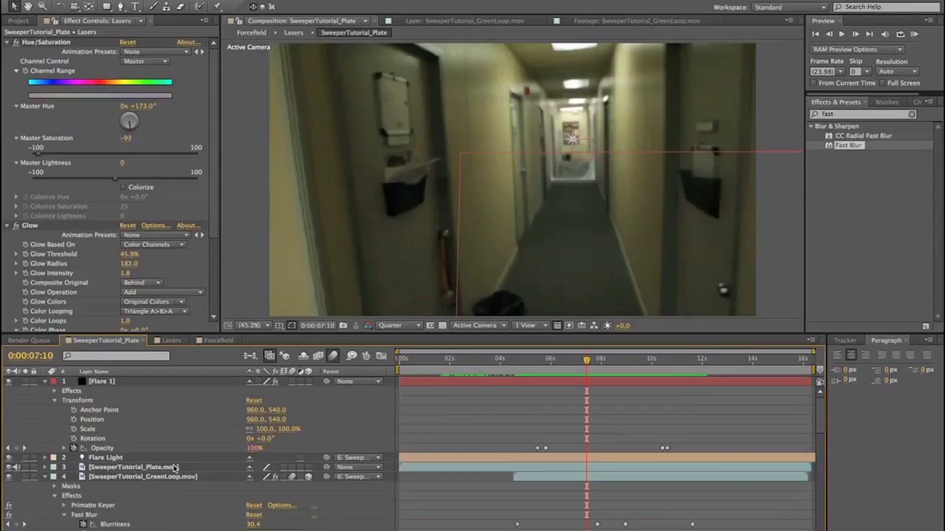
Add an adjustment layer above Flare 1 and rename it Mojo
left_click(243, 2)
mouse_move(214, 1)
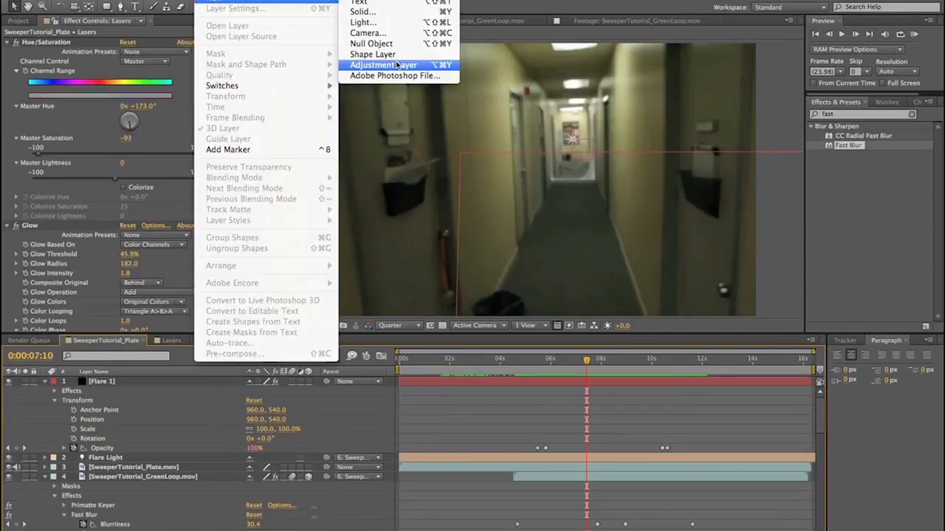
left_click(396, 65)
right_click(110, 382)
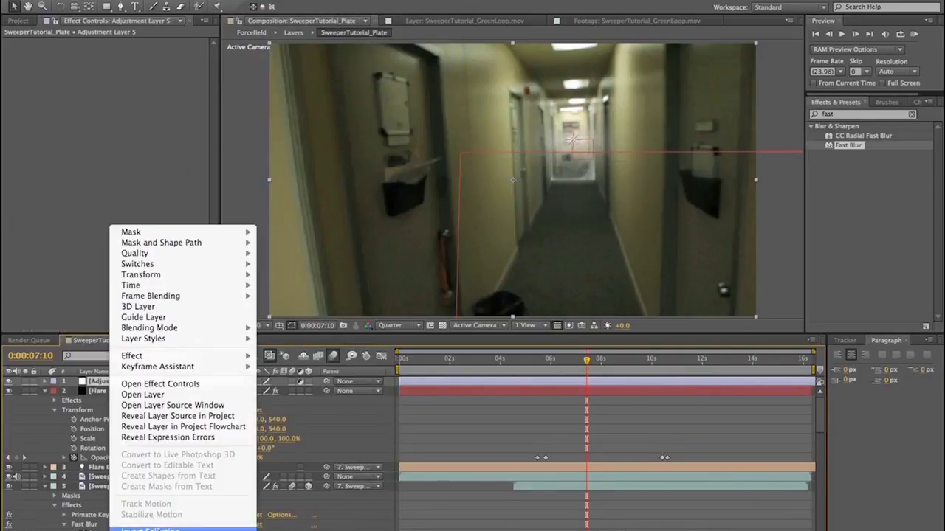
left_click(151, 530)
type("Mojo")
key("Return")
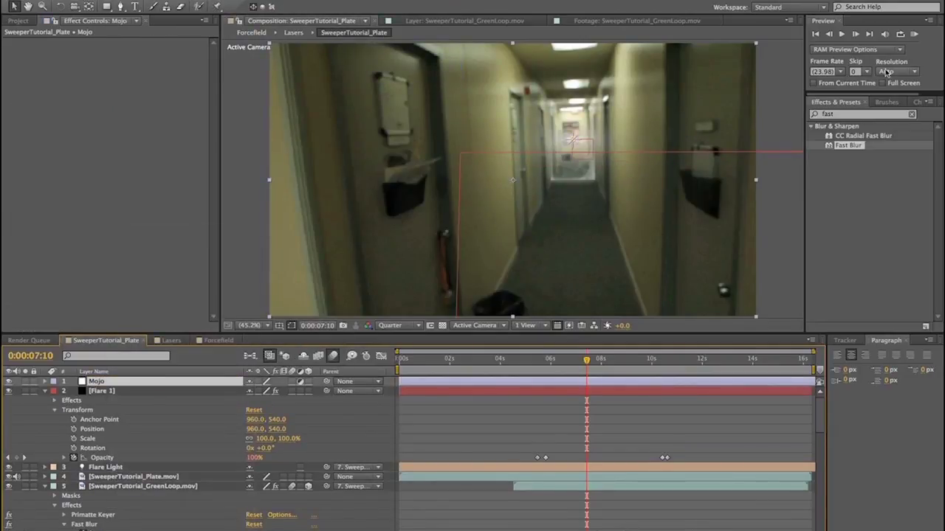
Apply the Magic Bullet Mojo effect to the Mojo adjustment layer with the Mojito preset
left_click(851, 115)
type("mojo")
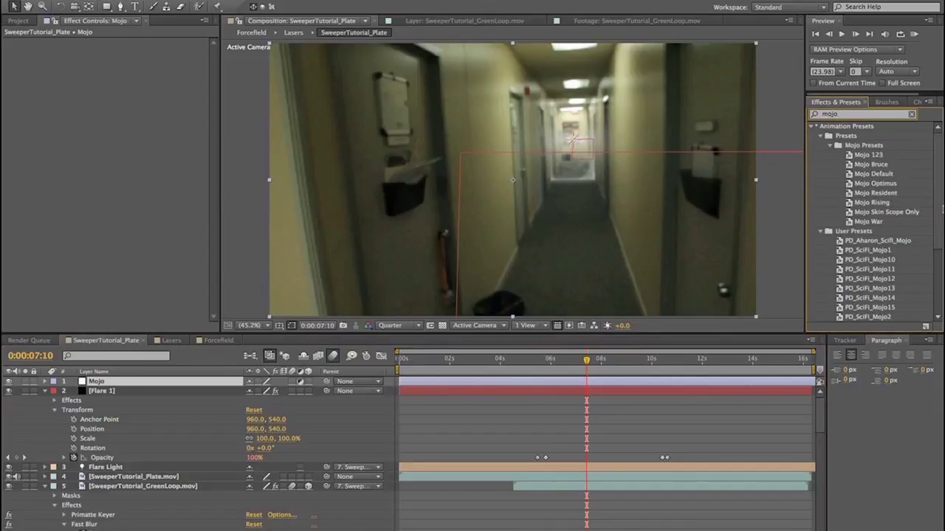
scroll(880, 223, "down", 3)
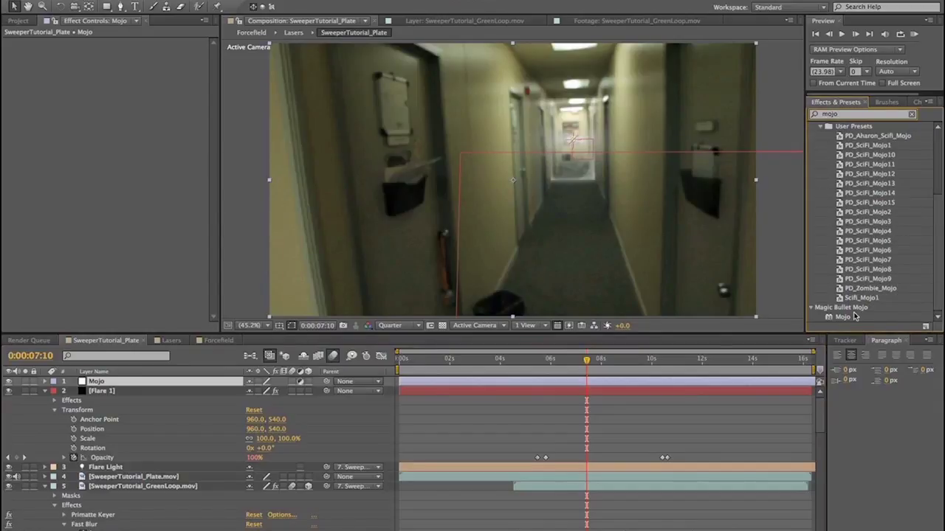
left_click_drag(843, 316, 104, 383)
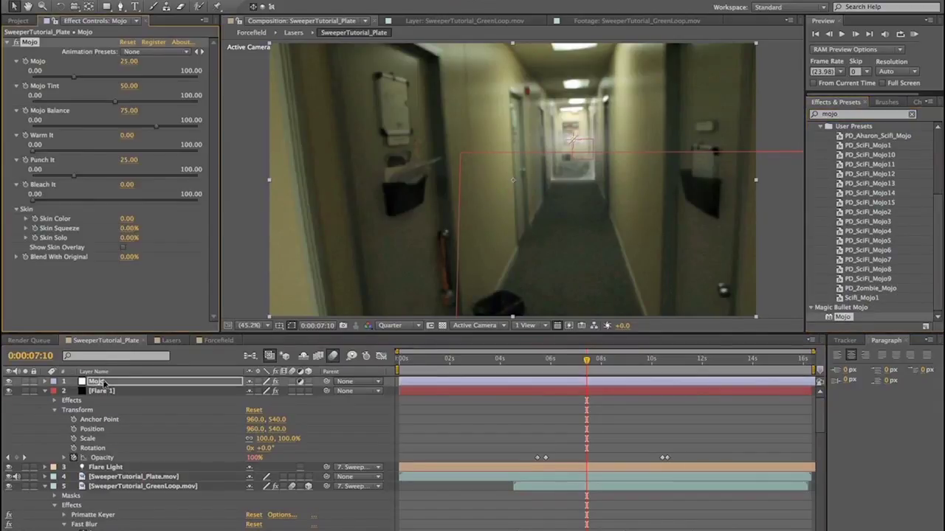
left_click(156, 52)
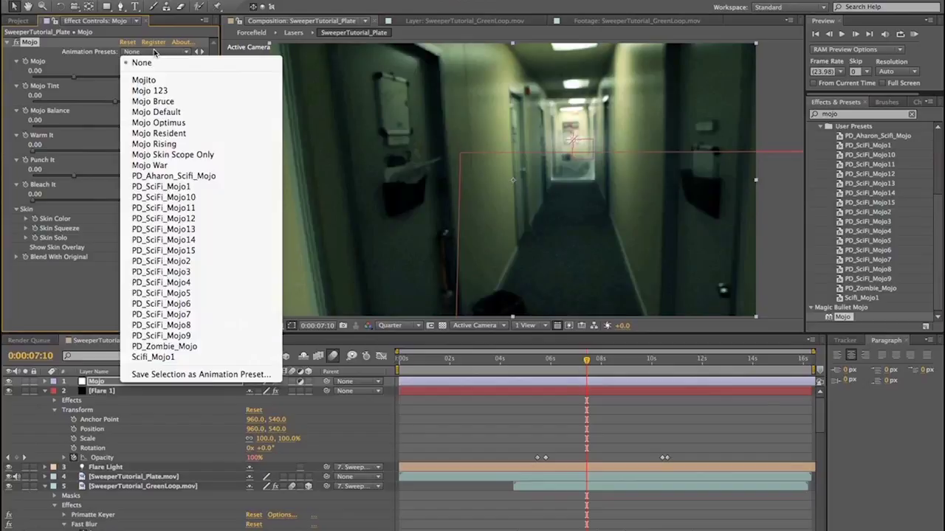
left_click(158, 82)
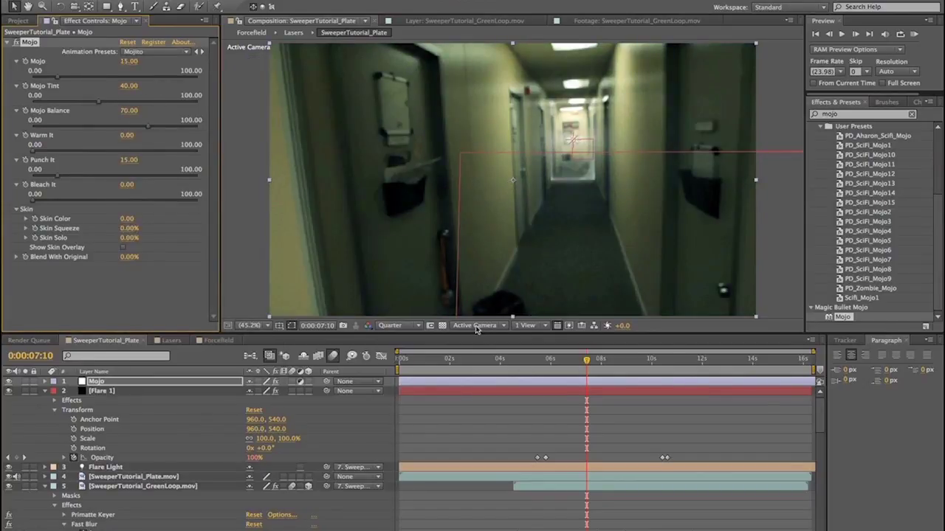
Duplicate the Lasers layer and pre-compose the copy as Laser Light, leaving all attributes in SweeperTutorial_Plate
left_click_drag(613, 376, 649, 374)
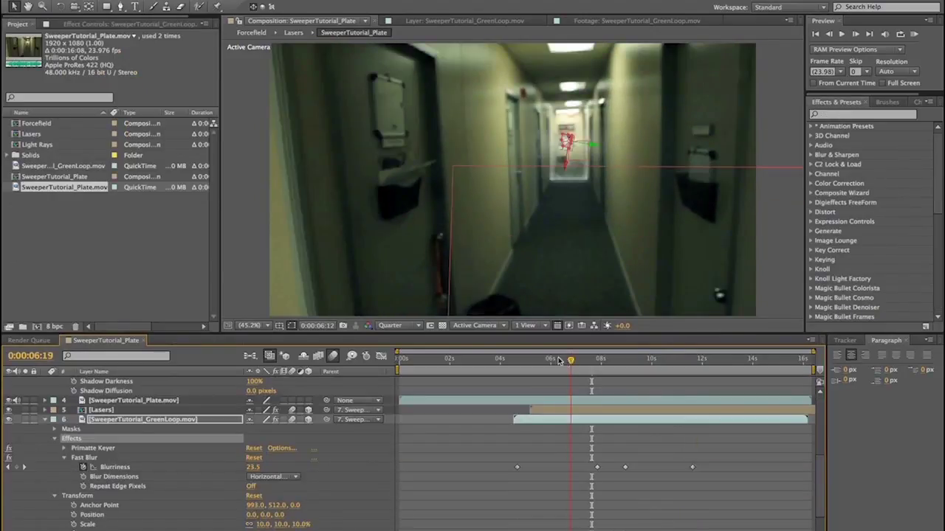
left_click(559, 360)
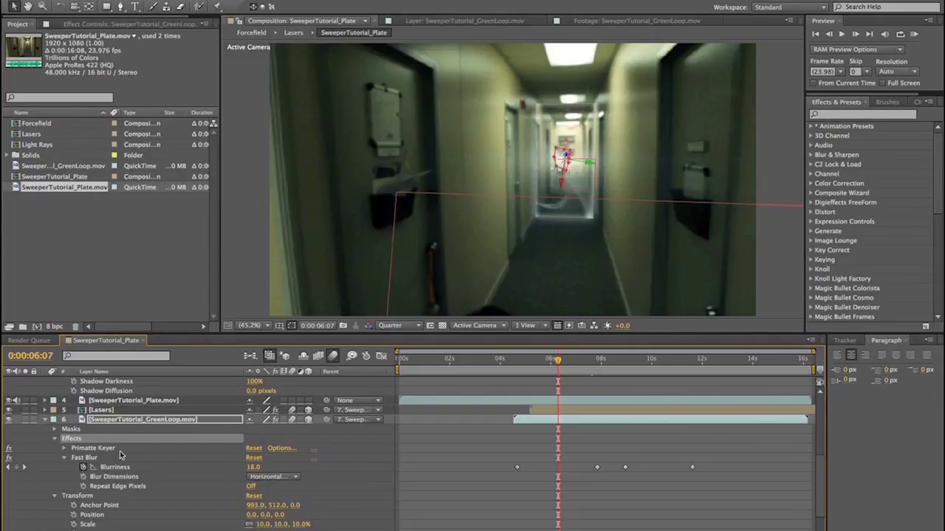
left_click(102, 410)
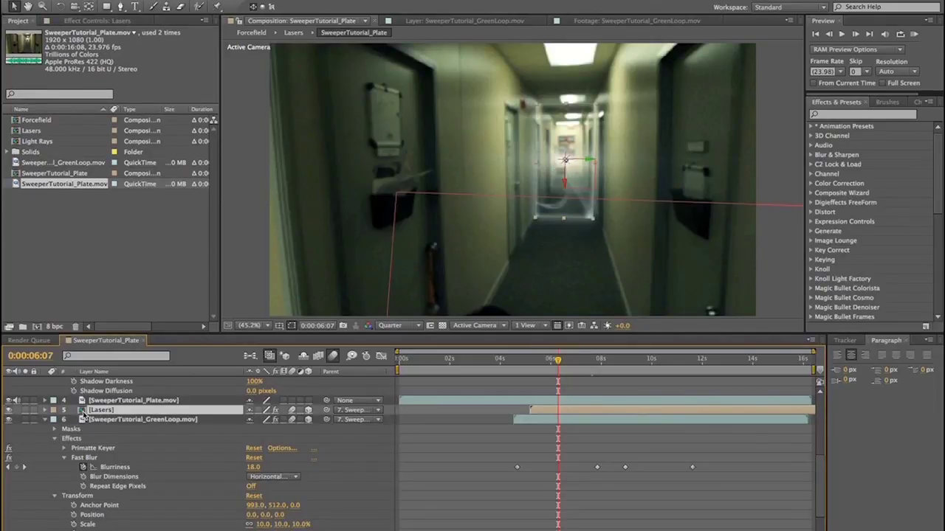
key("ctrl+d")
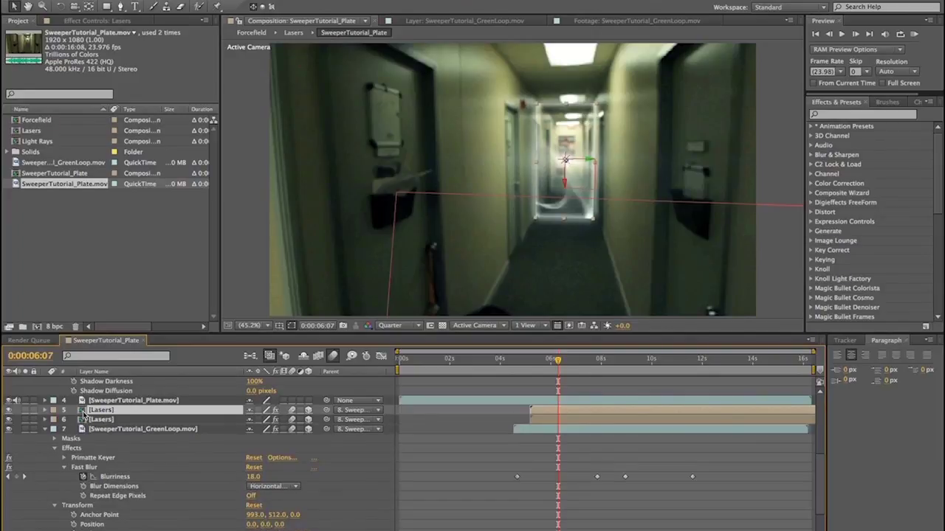
key("ctrl+shift+c")
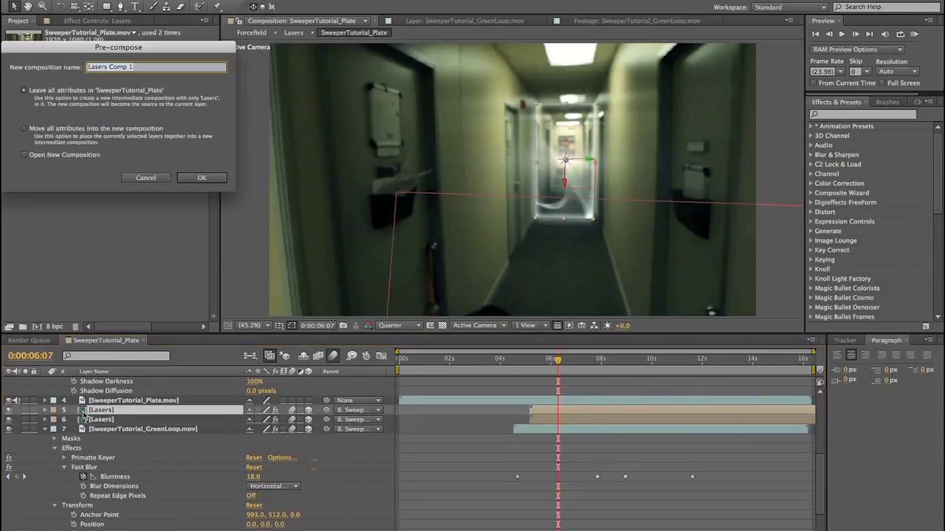
type("Laser Light")
key("Return")
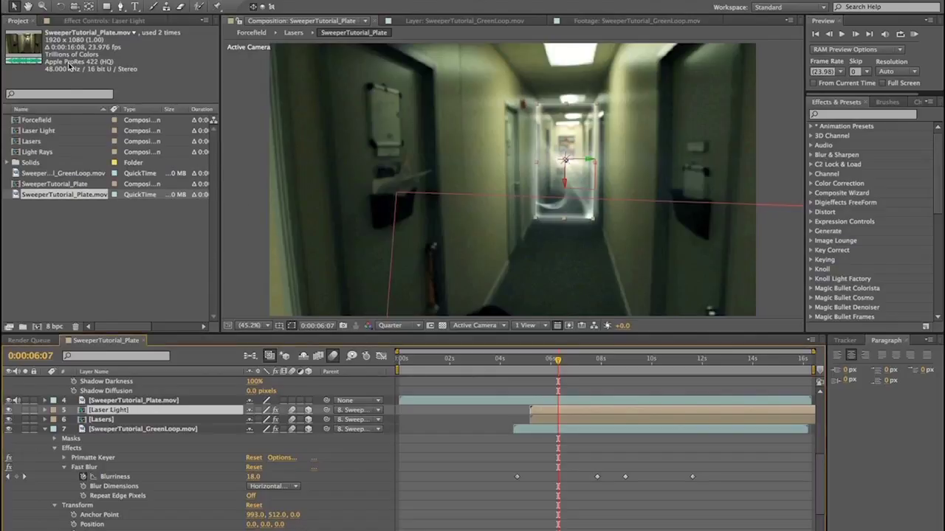
Open the Laser Light composition and add a black 1920 × 1080 px solid above Lasers
double_click(84, 412)
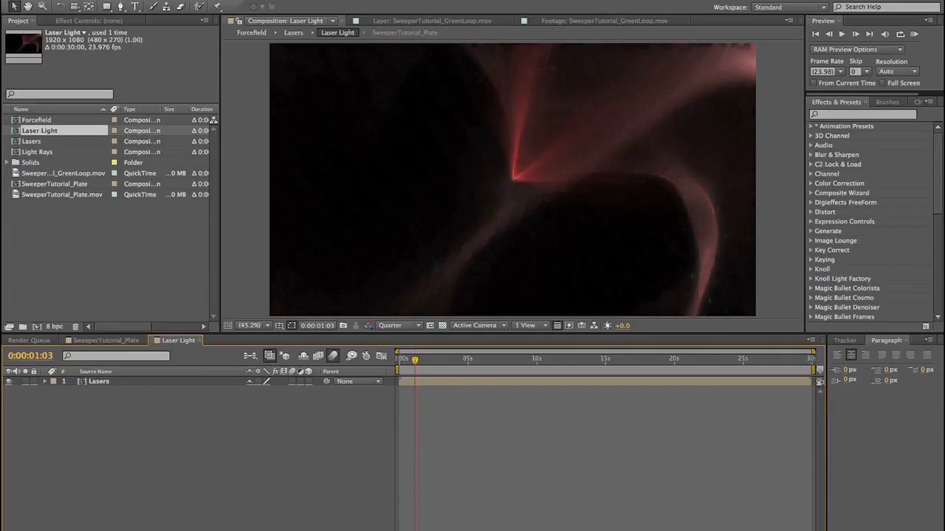
left_click(214, 0)
mouse_move(222, 2)
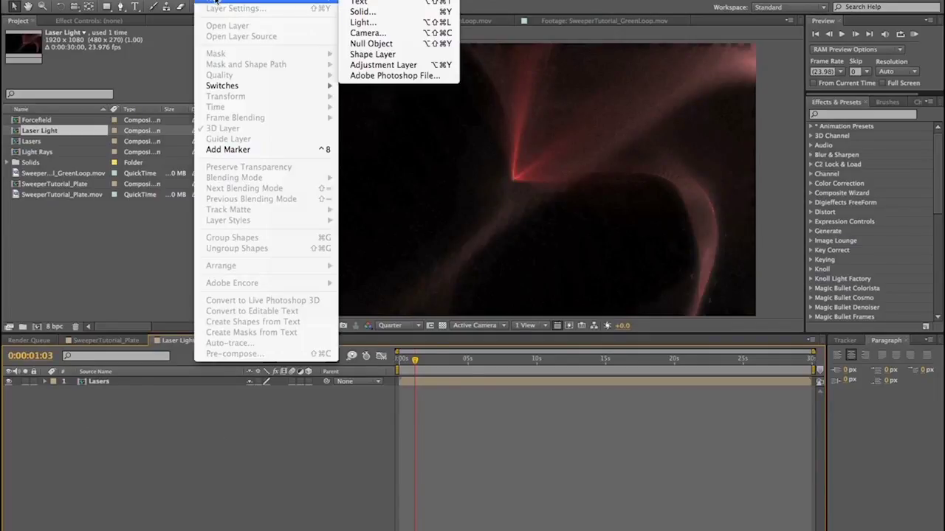
left_click(358, 13)
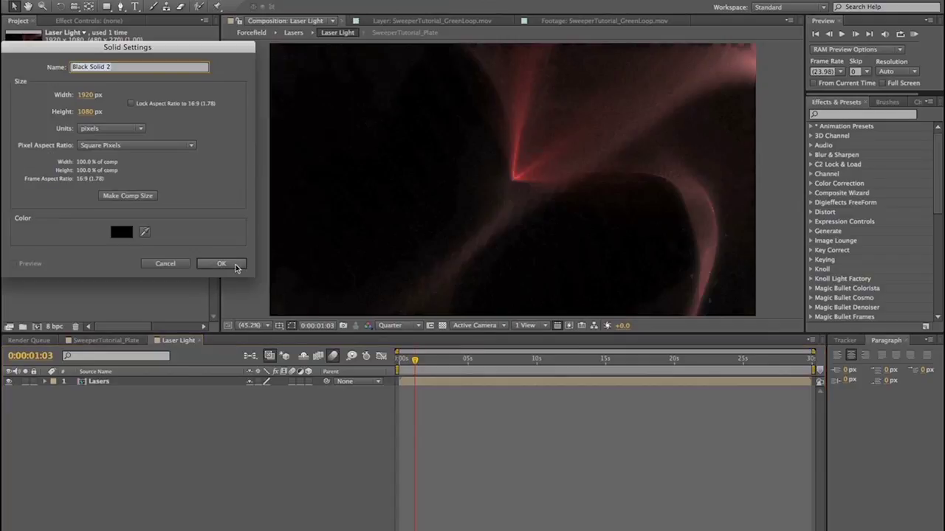
left_click(222, 264)
Scale the black solid in Laser Light to 85% and return to the SweeperTutorial_Plate composition
left_click(46, 382)
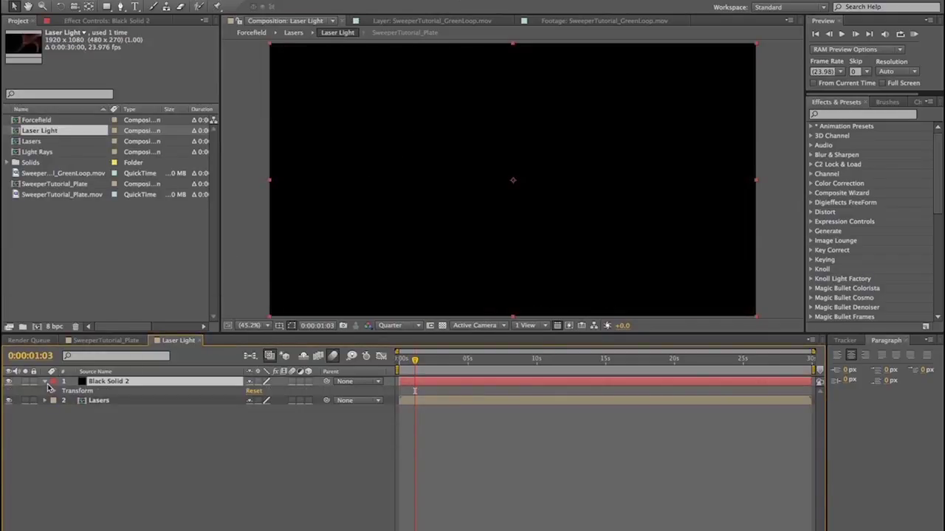
left_click(54, 391)
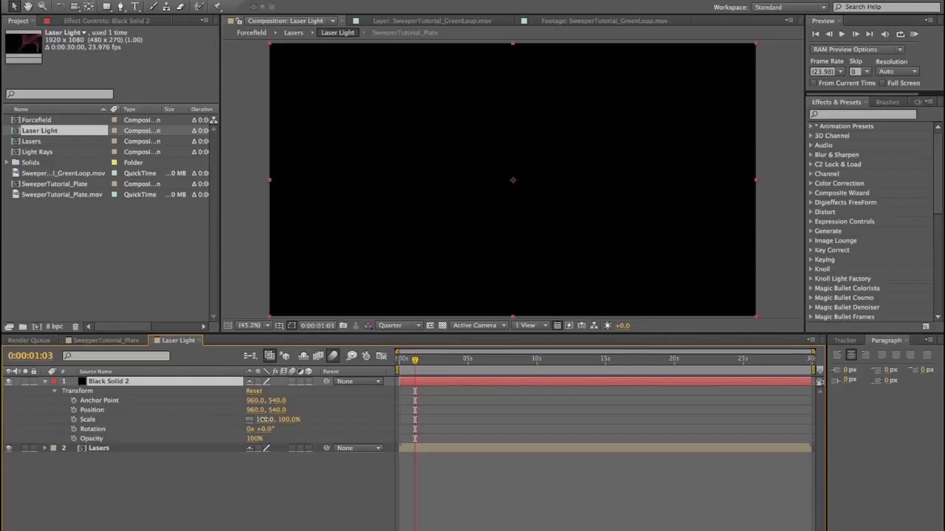
mouse_move(267, 419)
left_mouse_down()
mouse_move(250, 419)
mouse_move(259, 420)
left_mouse_up()
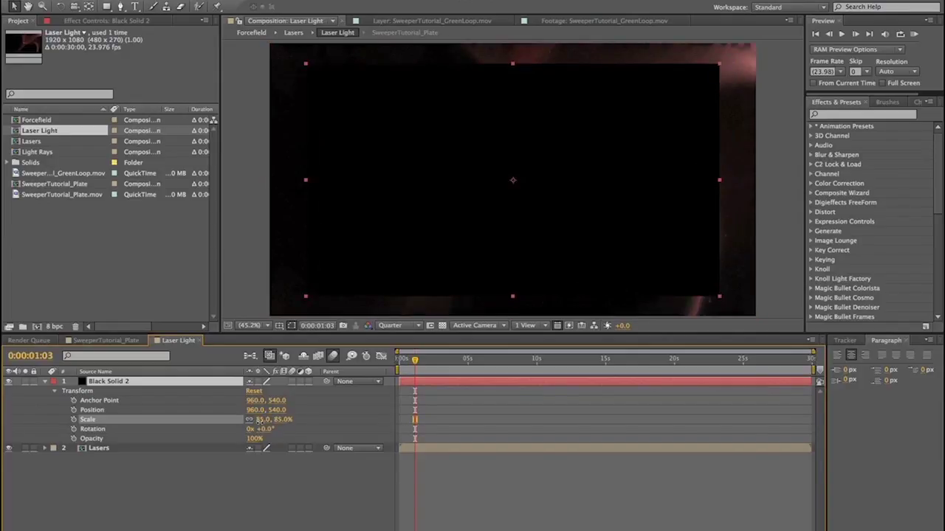
left_click(244, 506)
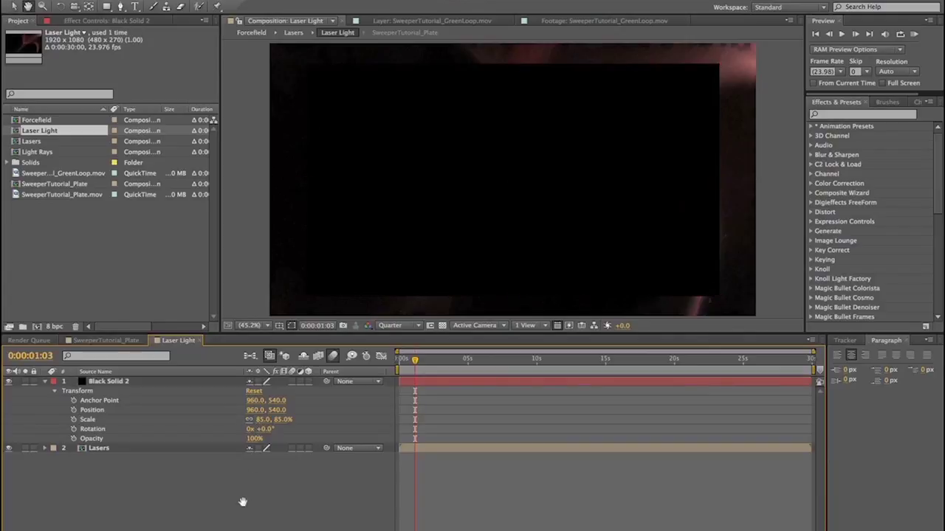
key("space")
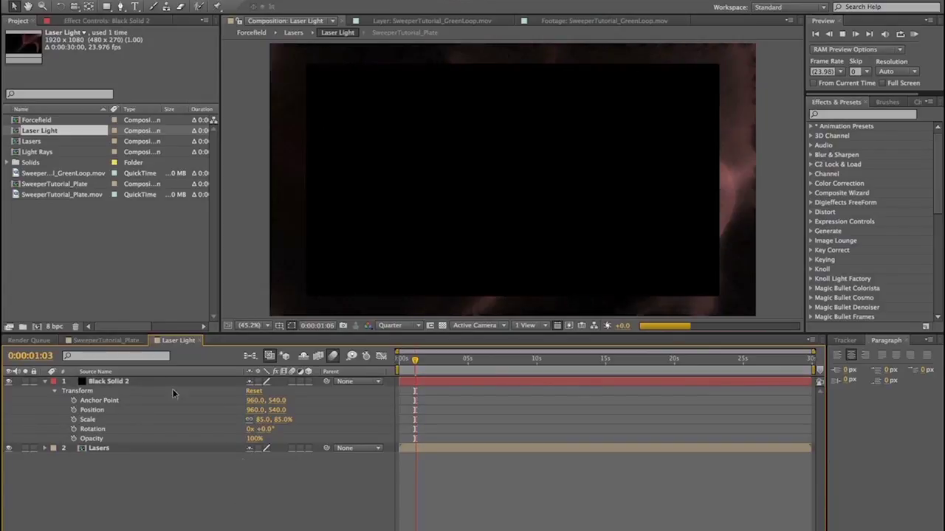
left_click(121, 341)
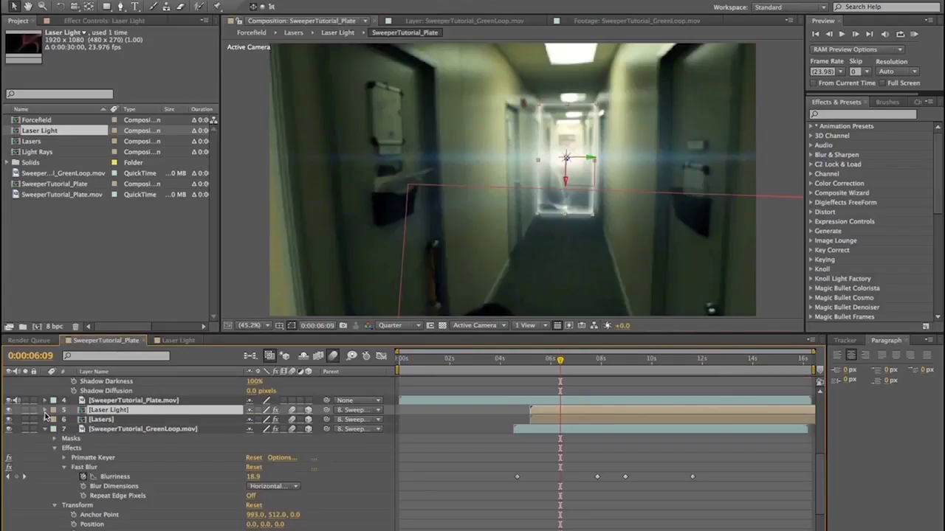
Remove the Layer Styles from the Laser Light layer in SweeperTutorial_Plate
left_click(44, 411)
left_click(73, 450)
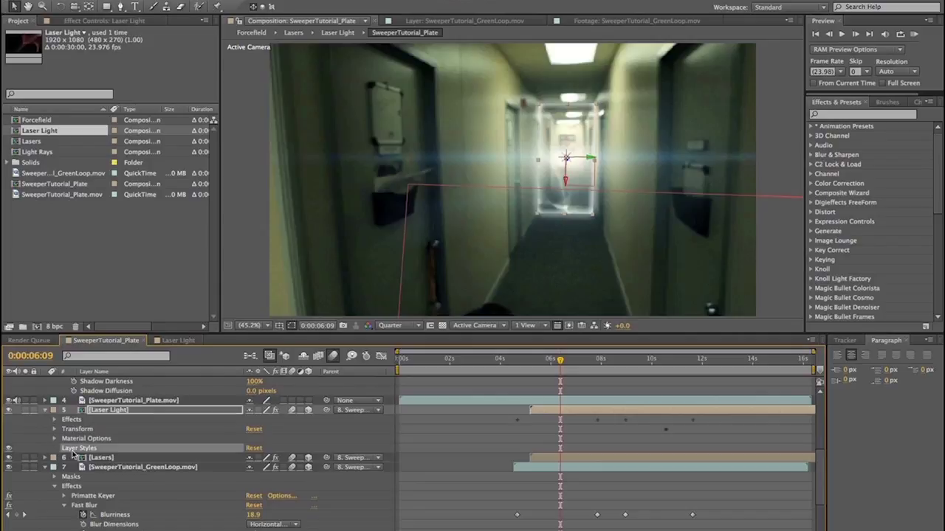
key("Delete")
Apply the Fast Blur effect to the Laser Light layer with Blurriness set to 131.9
left_click(838, 114)
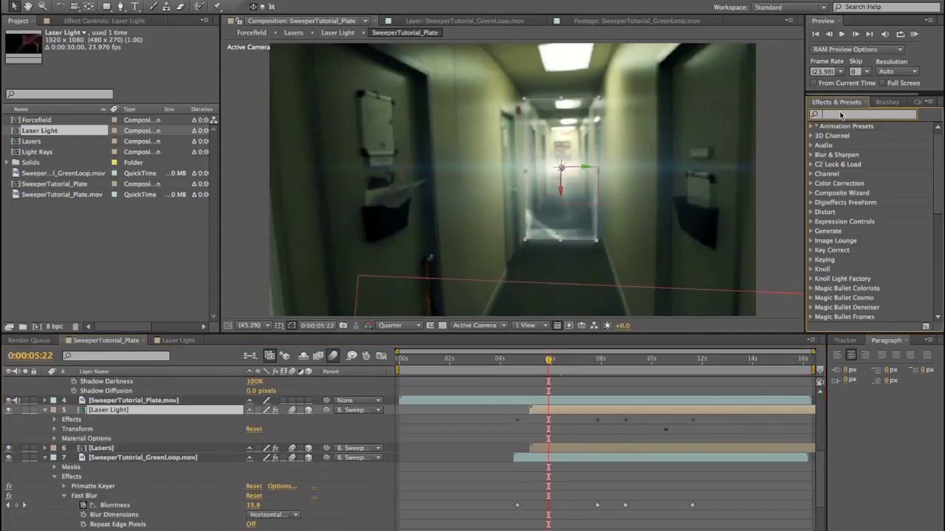
type("fast b")
left_click_drag(848, 145, 105, 411)
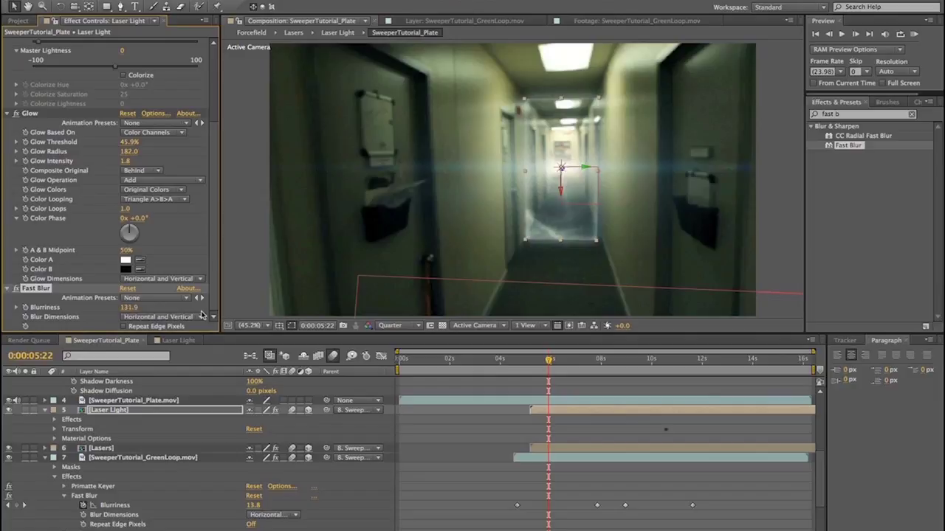
Scale the Laser Light layer up to 25.0, 22.5, 25.0%
scroll(111, 450, "up", 3)
left_click(55, 488)
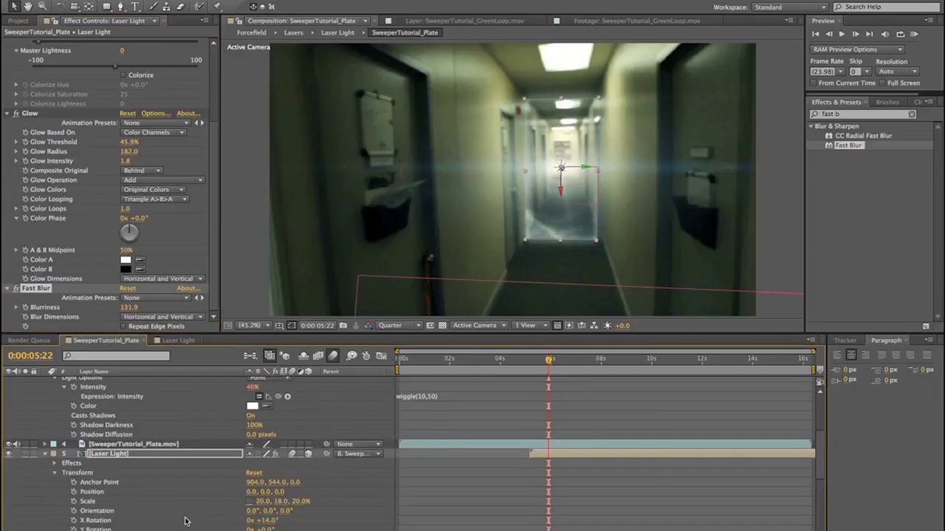
left_click_drag(258, 502, 267, 508)
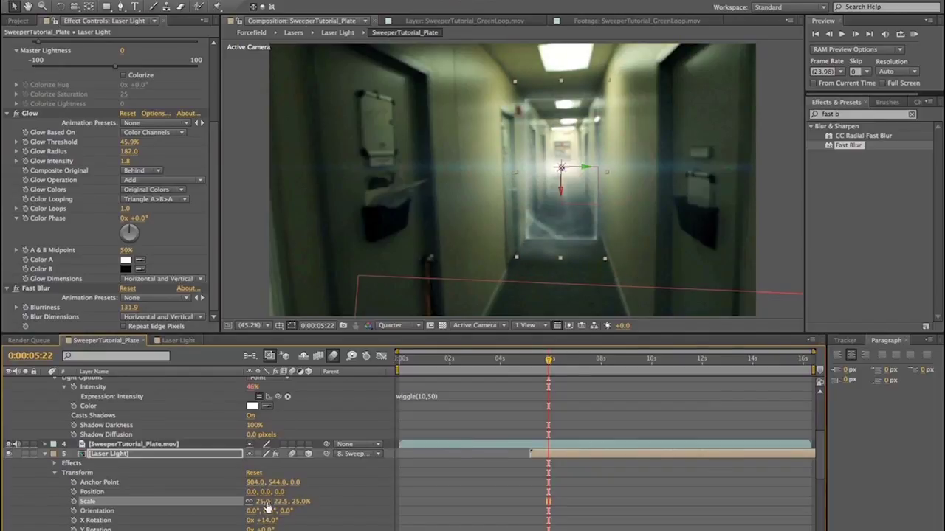
In the Laser Light composition, apply the Stylize Glow effect to Lasers with Glow Intensity 3.3 and Glow Threshold 5.9%
left_click(177, 341)
left_click(107, 449)
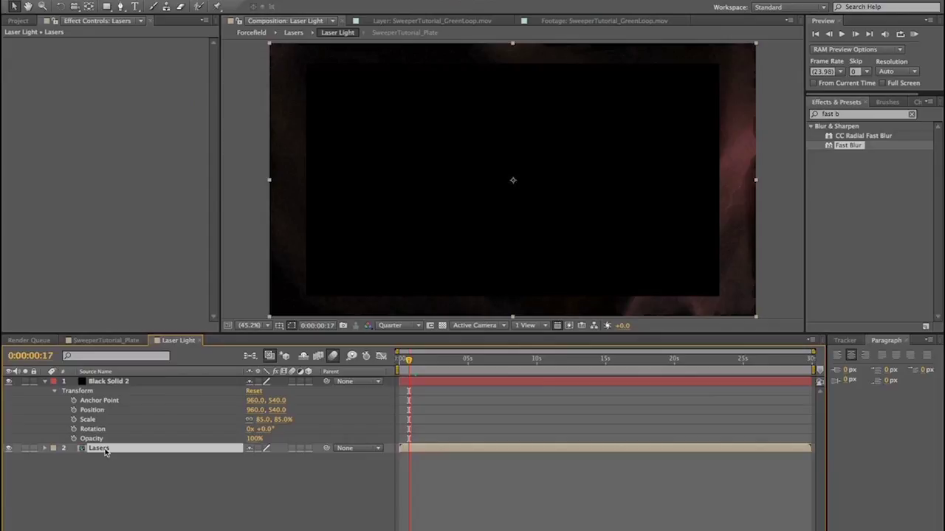
left_click(860, 114)
type("glow")
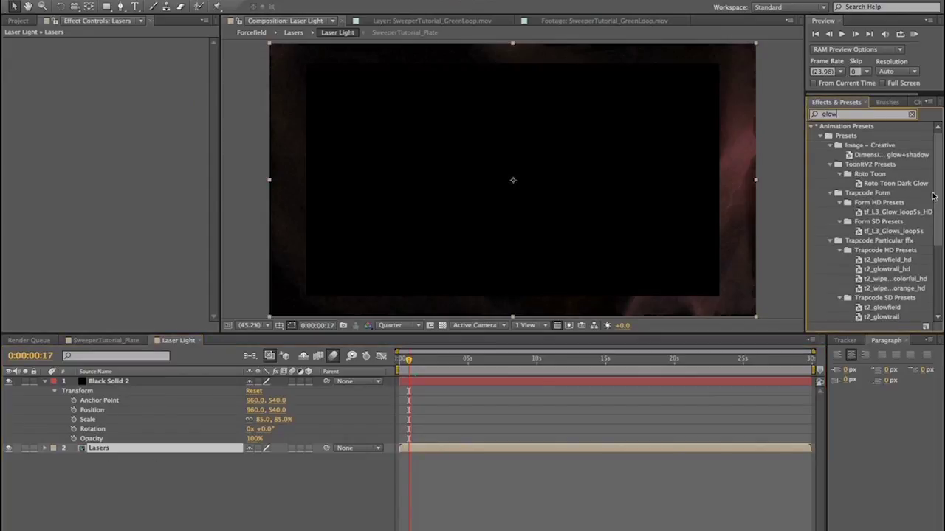
scroll(871, 220, "down", 4)
left_click_drag(844, 301, 106, 451)
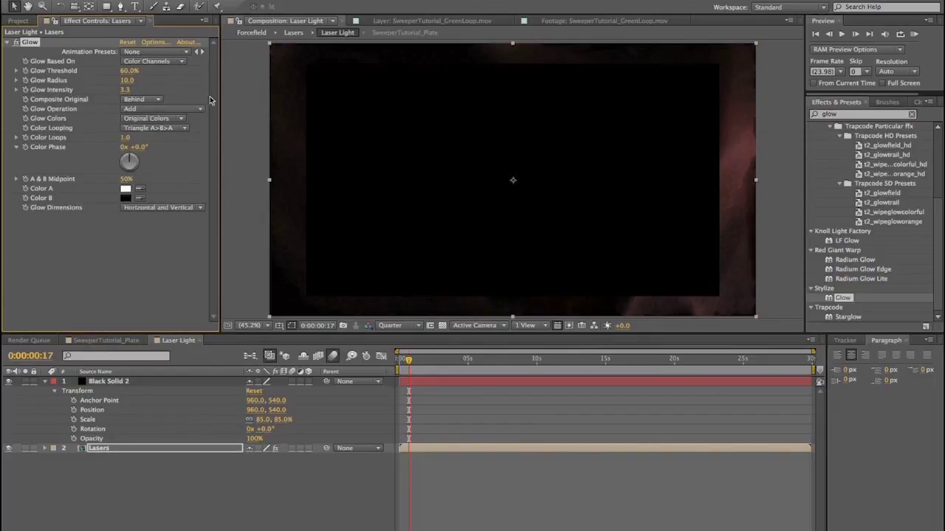
left_click_drag(124, 69, 65, 78)
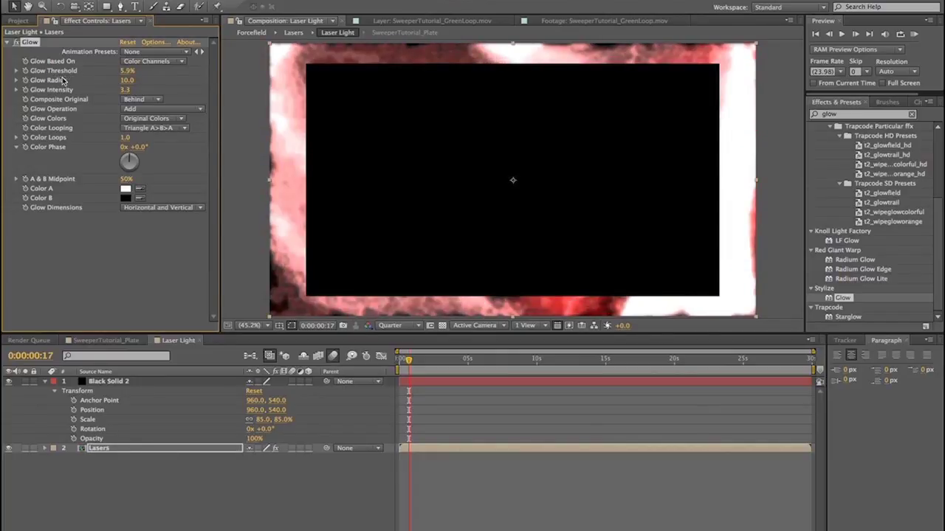
Back in SweeperTutorial_Plate, remove the Laser Light layer's opacity keyframes, set its opacity to 23% and preview the shot
left_click(88, 341)
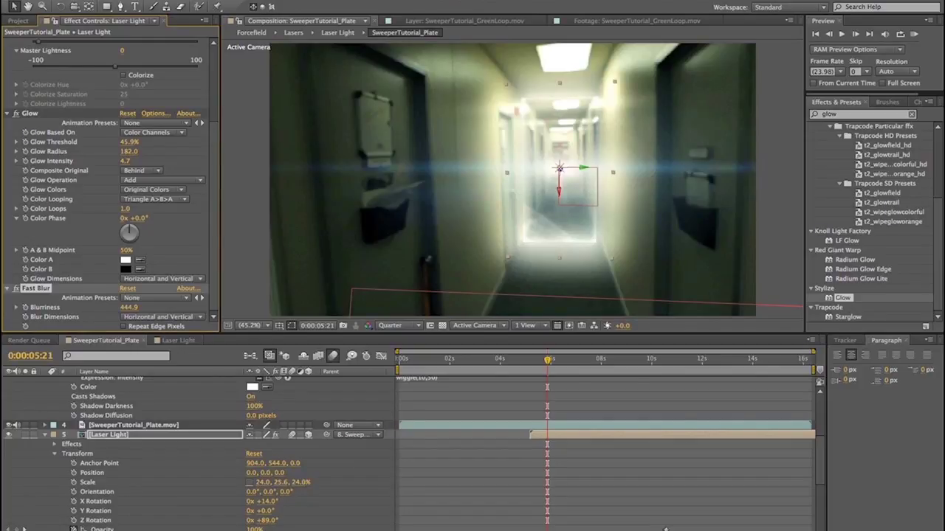
left_click(73, 528)
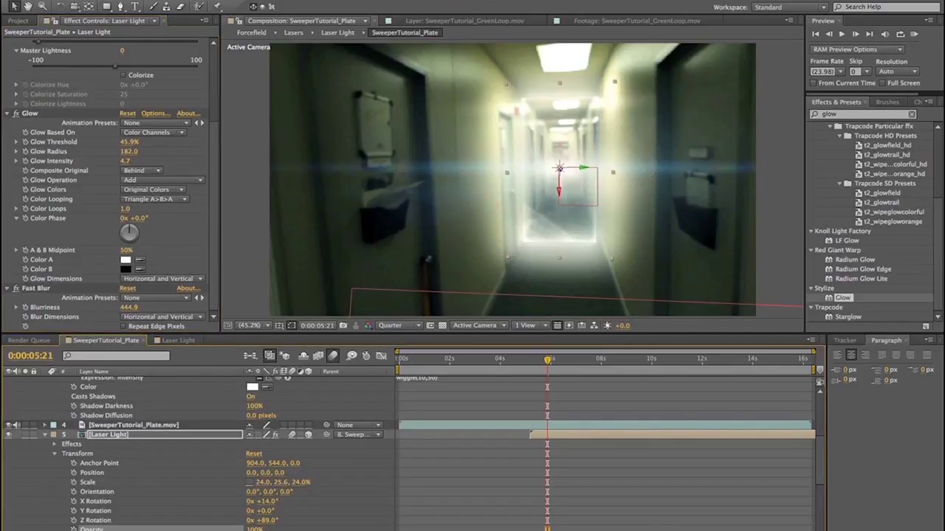
left_click_drag(253, 529, 222, 529)
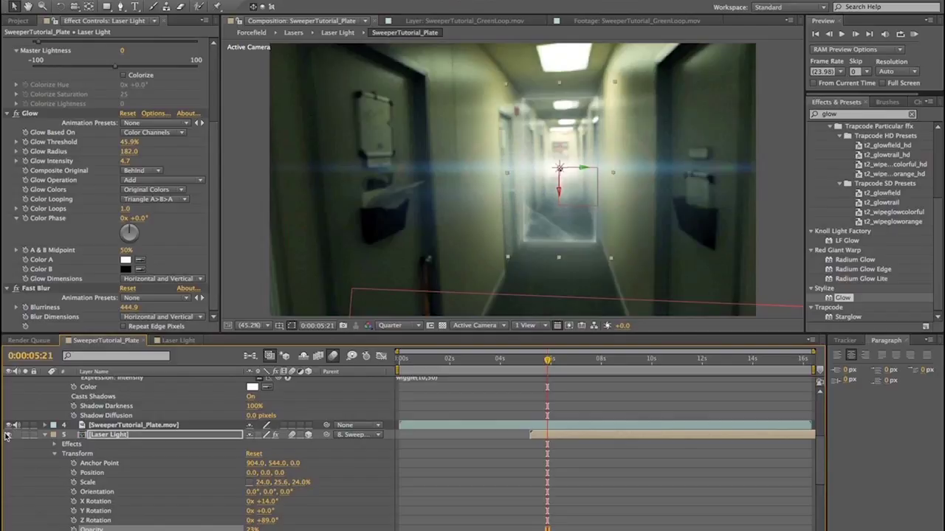
left_click(369, 494)
key("space")
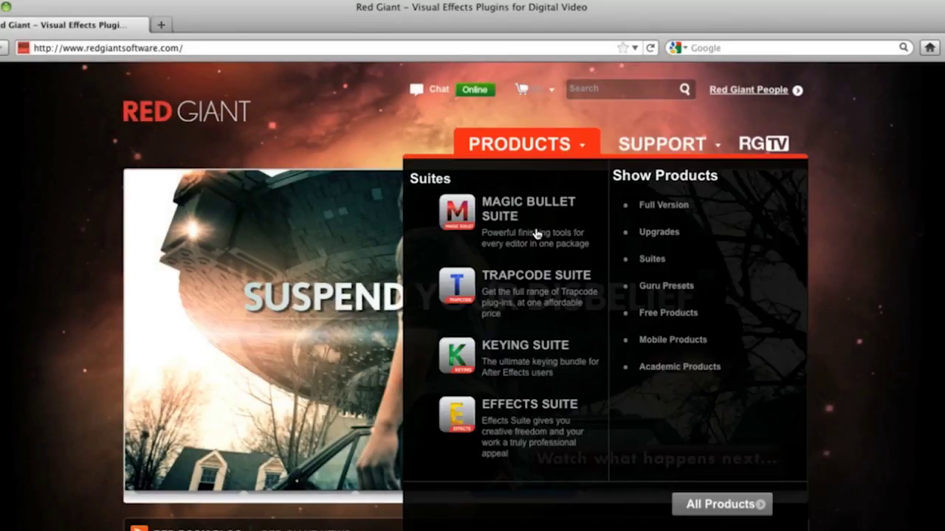
On the Red Giant website in the browser, open the Trapcode Suite product page and its free trial download form
left_click(530, 275)
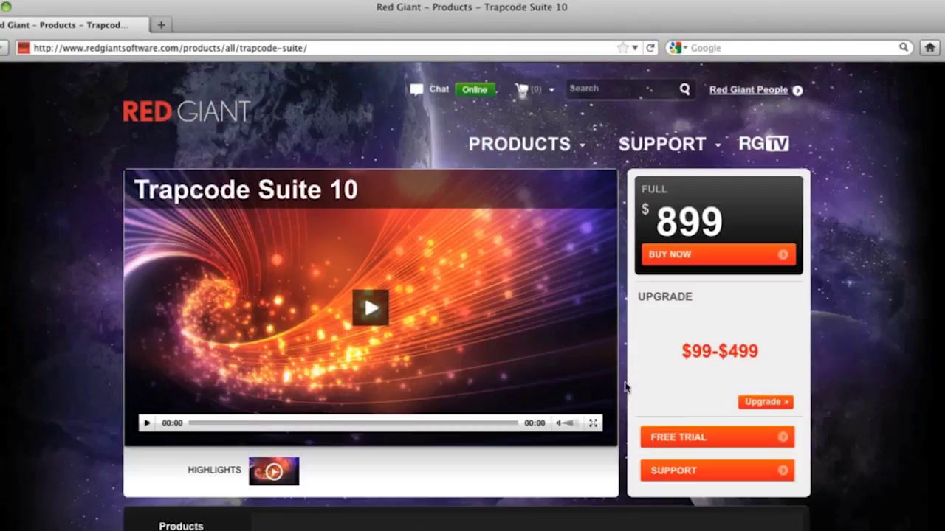
left_click(681, 444)
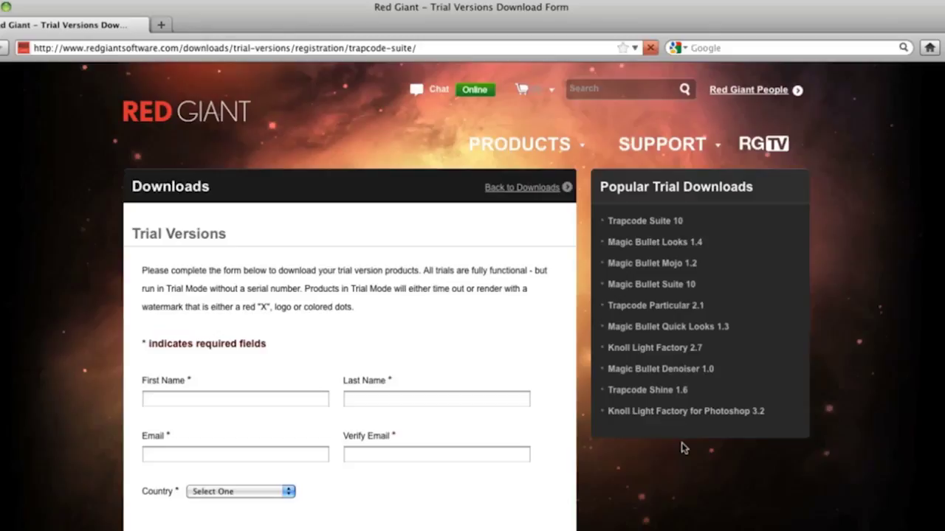